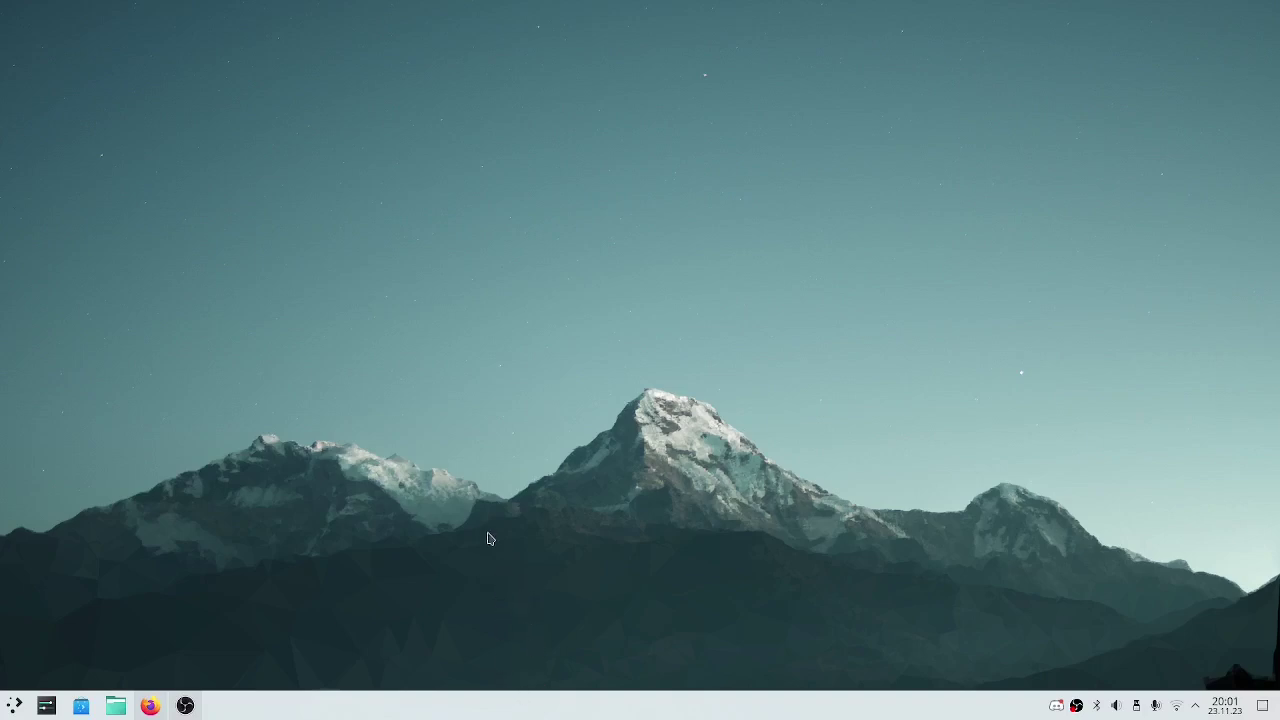
# Put the bottom taskbar panel into edit mode and move it to the top edge of the desktop
pyautogui.rightClick(503, 708)
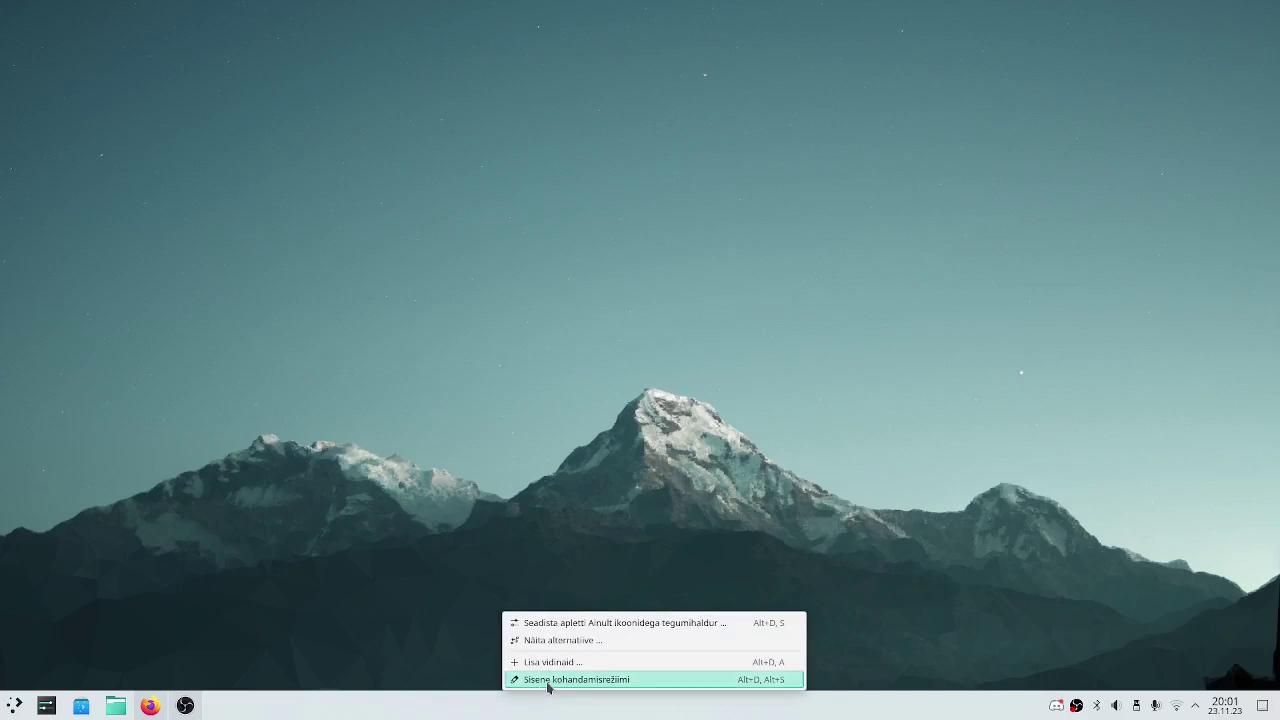
pyautogui.click(578, 680)
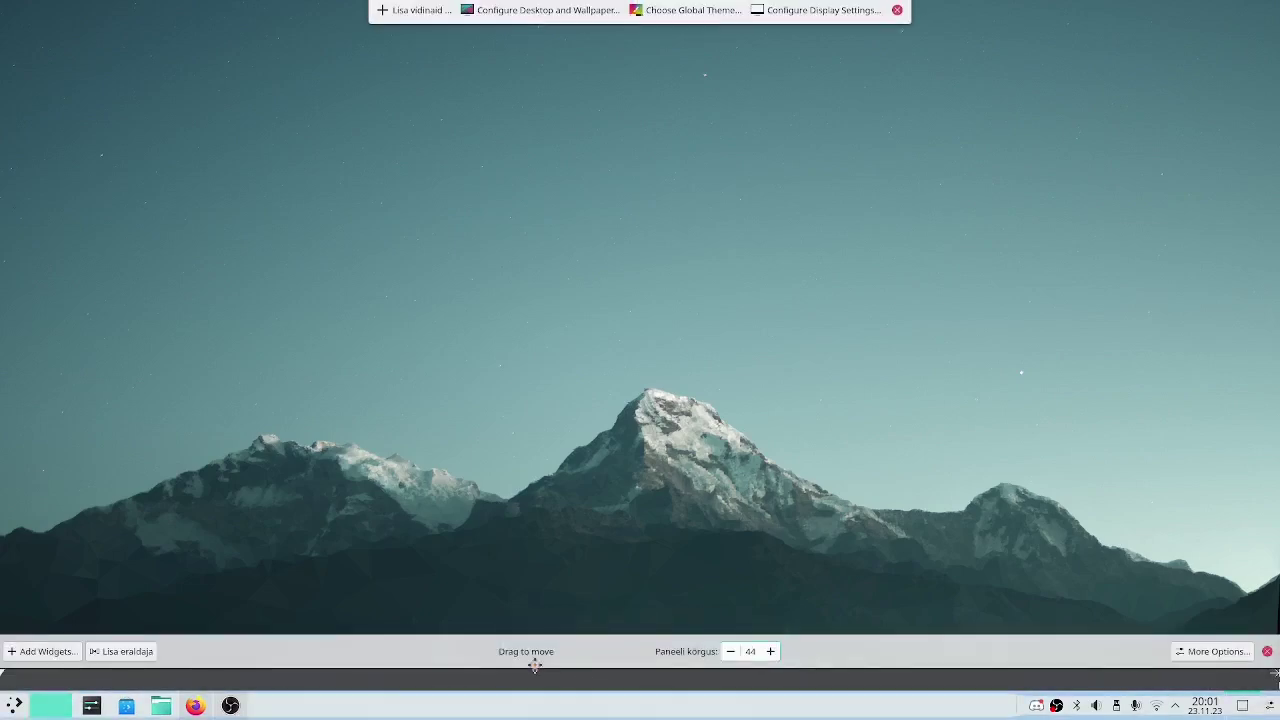
pyautogui.moveTo(47, 691)
pyautogui.moveTo(863, 649); pyautogui.dragTo(836, 57)
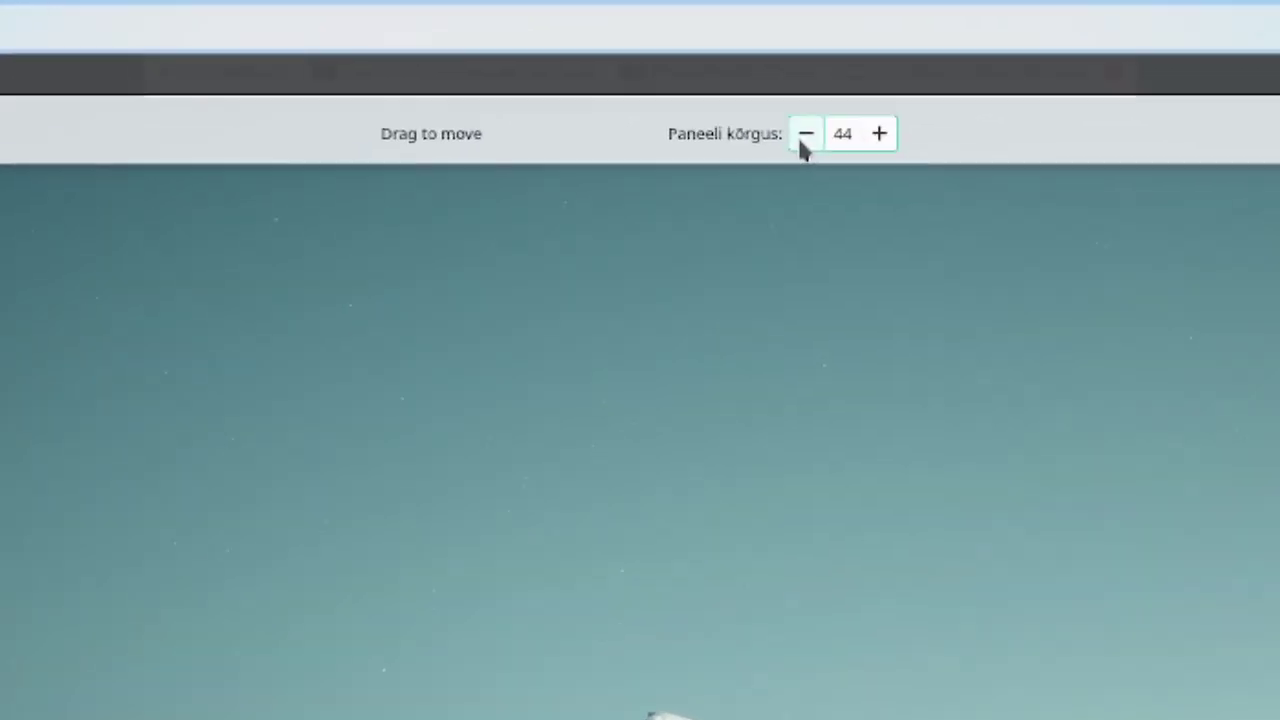
# Reduce the panel height to 32
pyautogui.click(805, 135)
pyautogui.click(805, 135)
pyautogui.click(805, 135)
pyautogui.click(805, 135)
pyautogui.click(805, 135)
pyautogui.click(805, 135)
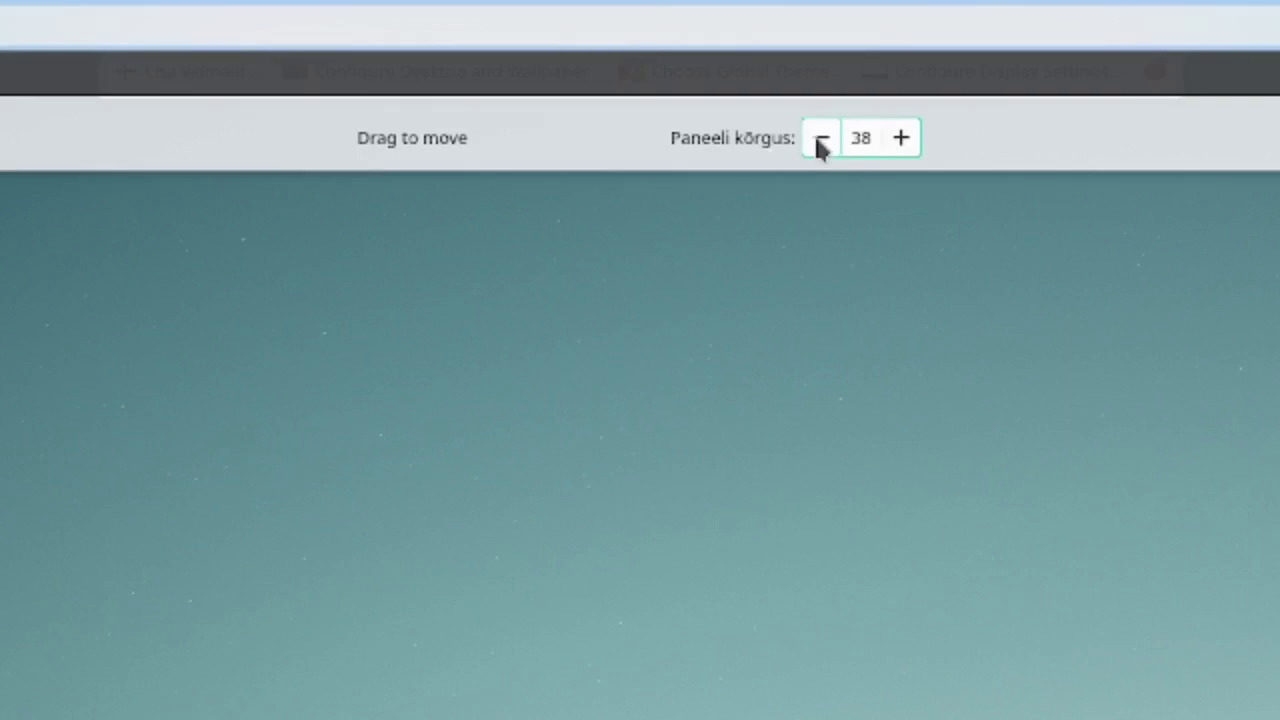
pyautogui.click(817, 139)
pyautogui.click(825, 140)
pyautogui.click(828, 138)
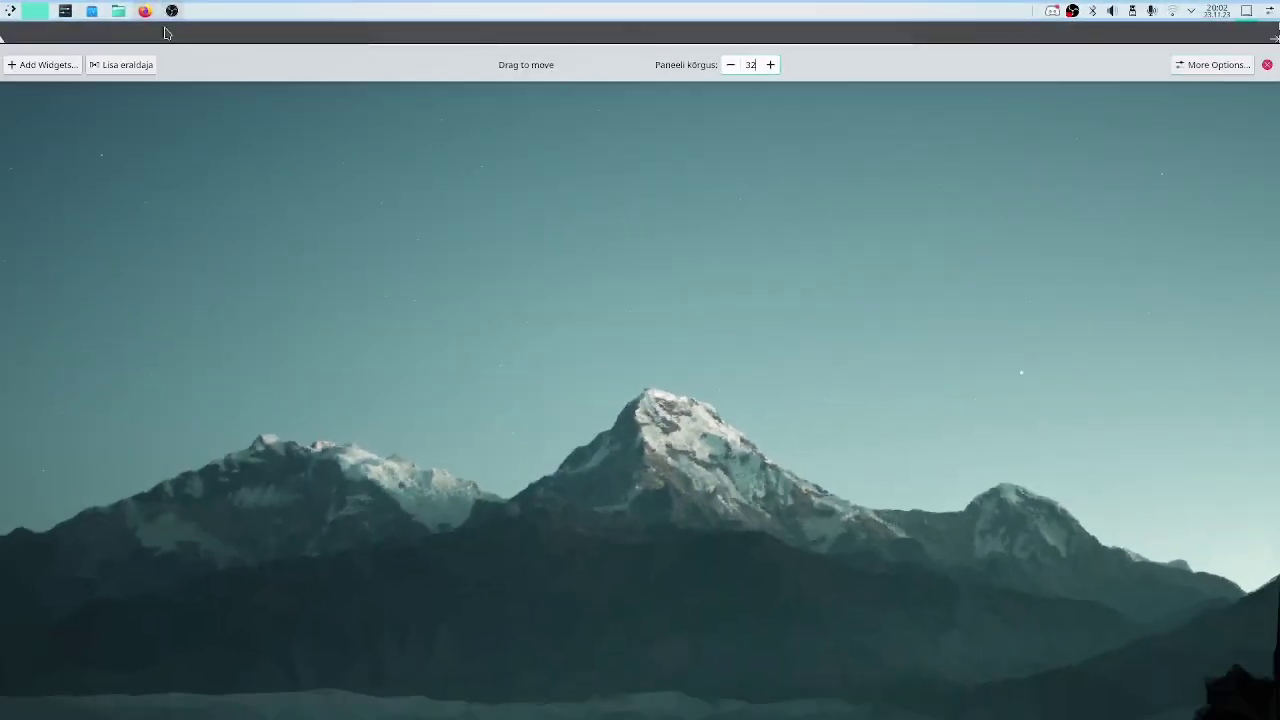
# Remove the icons-only task manager widget (Ainult ikoonidega tegumihaldur) from the panel and add a spacer
pyautogui.moveTo(157, 12)
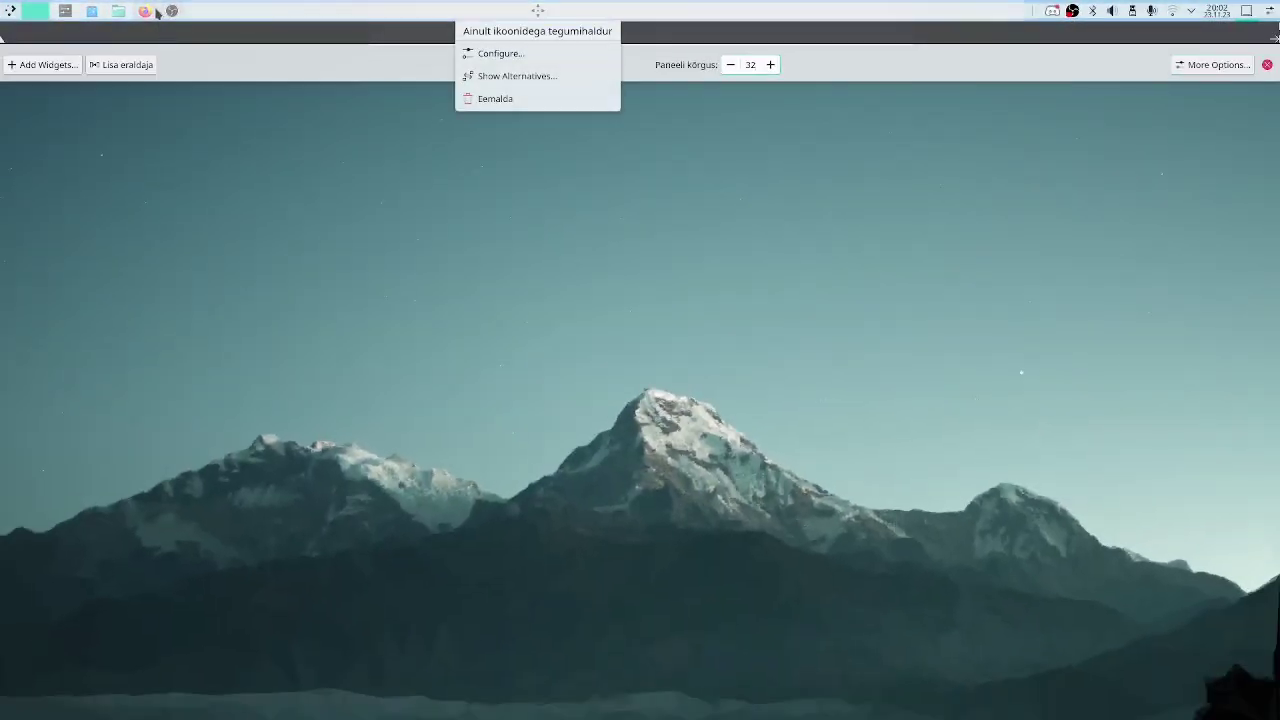
pyautogui.click(531, 99)
pyautogui.moveTo(113, 25)
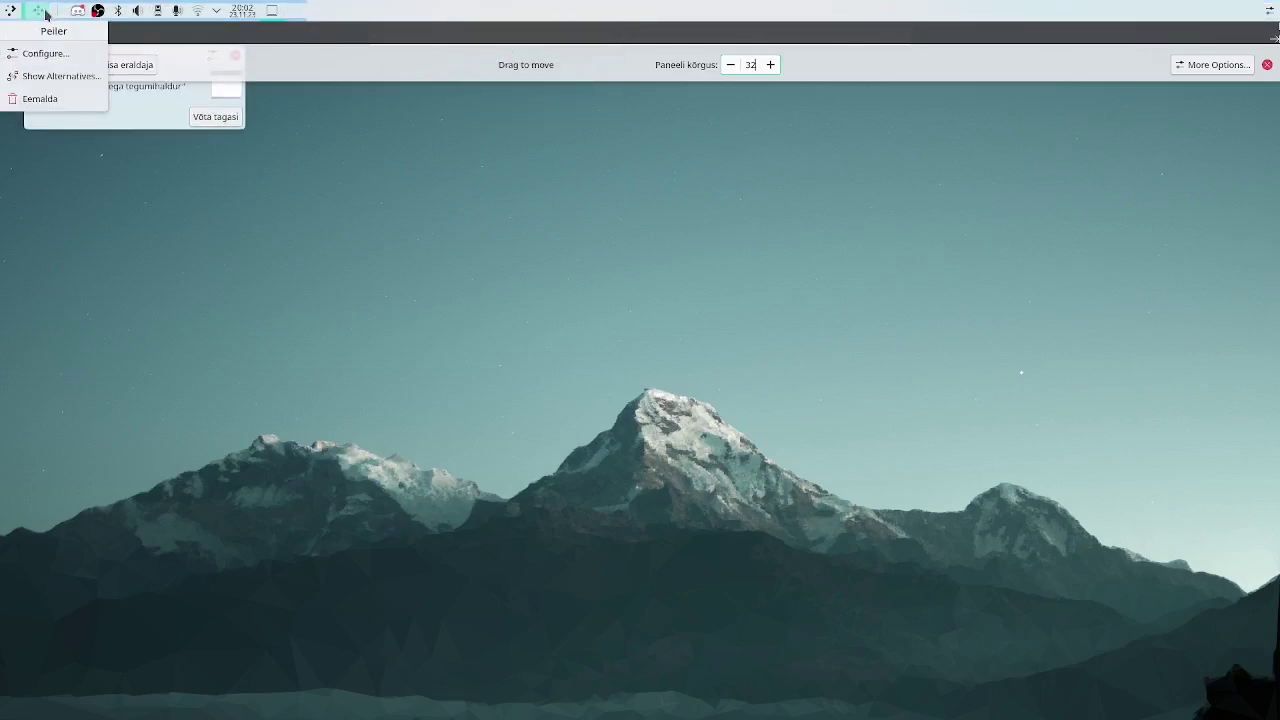
pyautogui.click(119, 65)
# Remove the Peiler (Pager) widget from the panel and place the margins separator directly after the application launcher
pyautogui.moveTo(1147, 22)
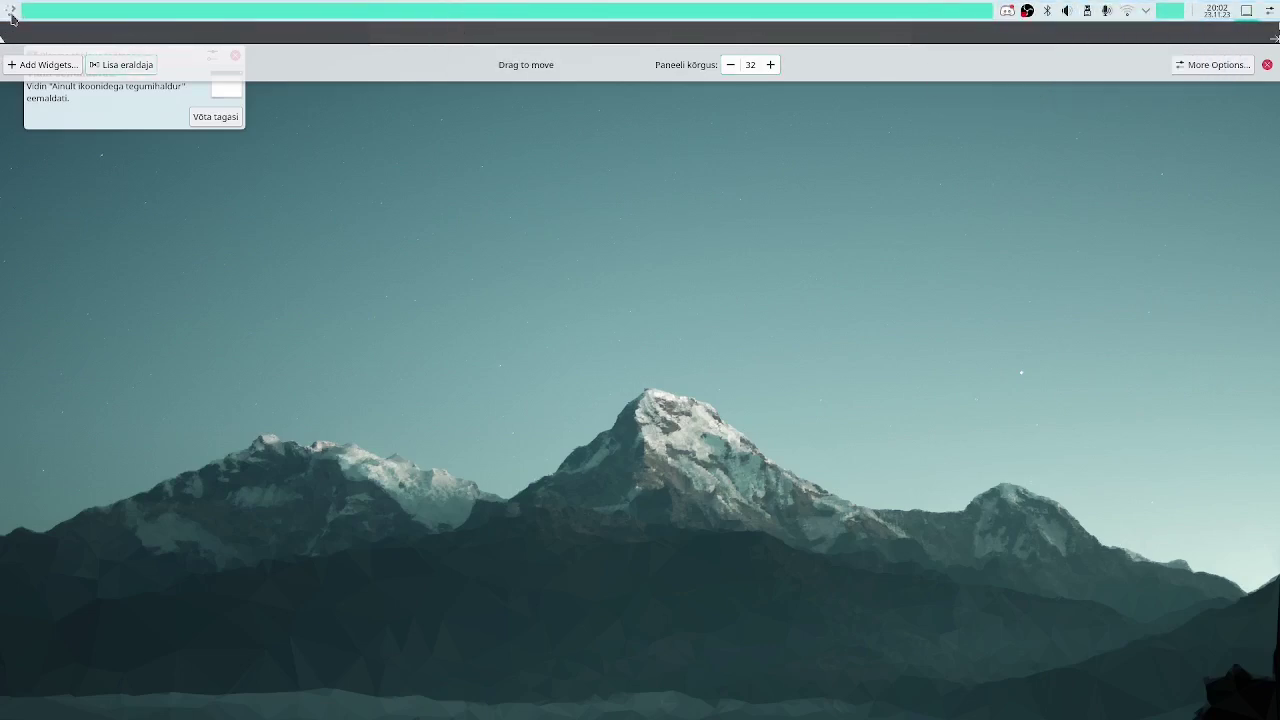
pyautogui.moveTo(1188, 12)
pyautogui.click(1154, 98)
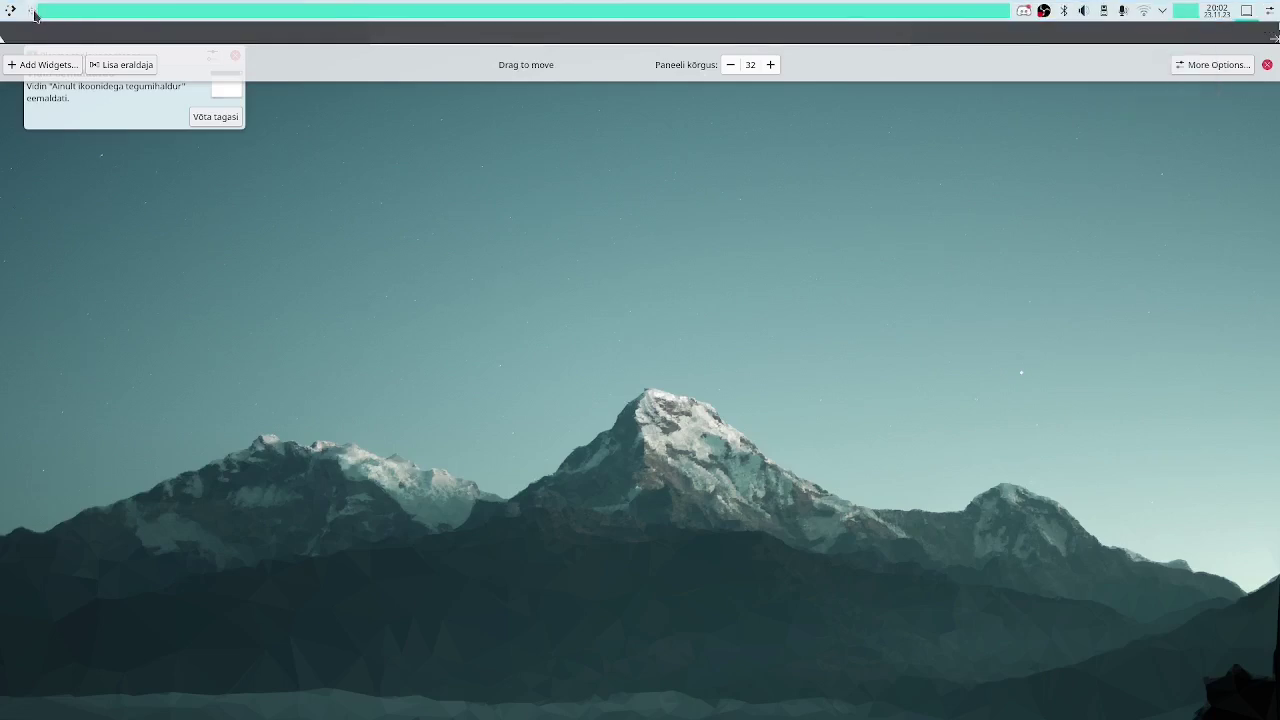
pyautogui.moveTo(1124, 12); pyautogui.dragTo(83, 97)
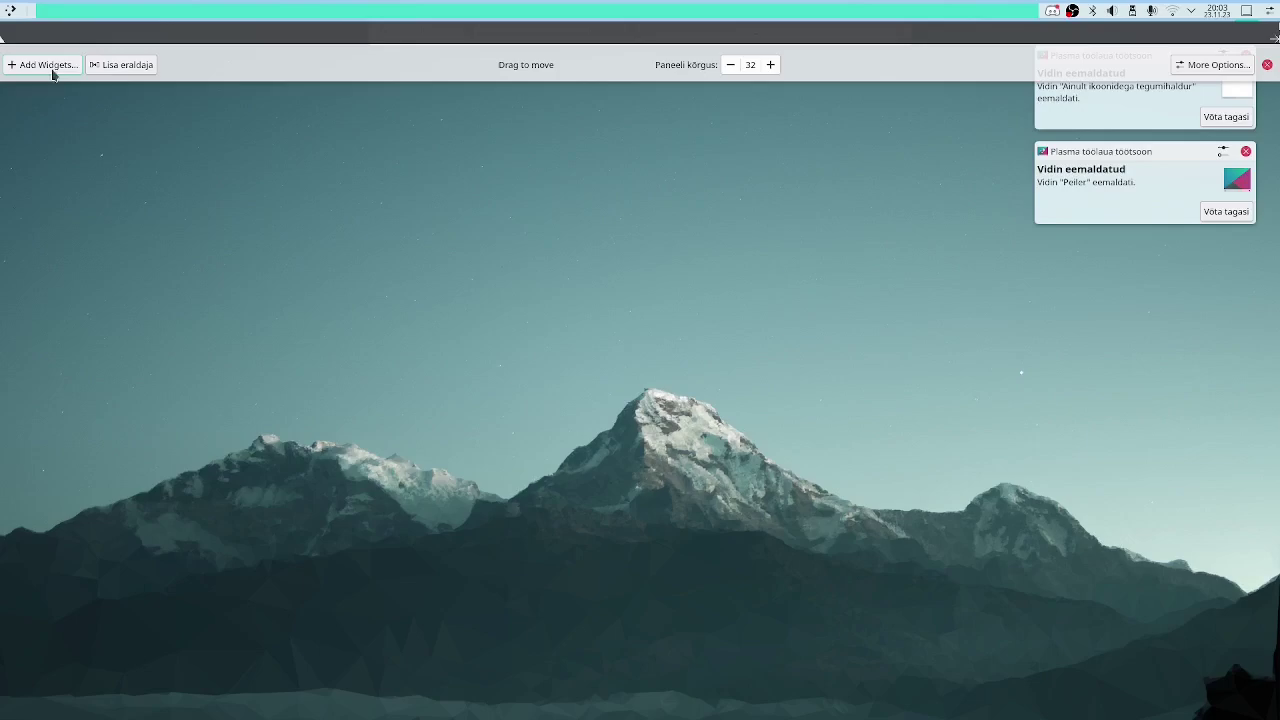
# Find the Globaalne menüü (Global Menu) widget in the widget list and add it to the panel
pyautogui.click(38, 64)
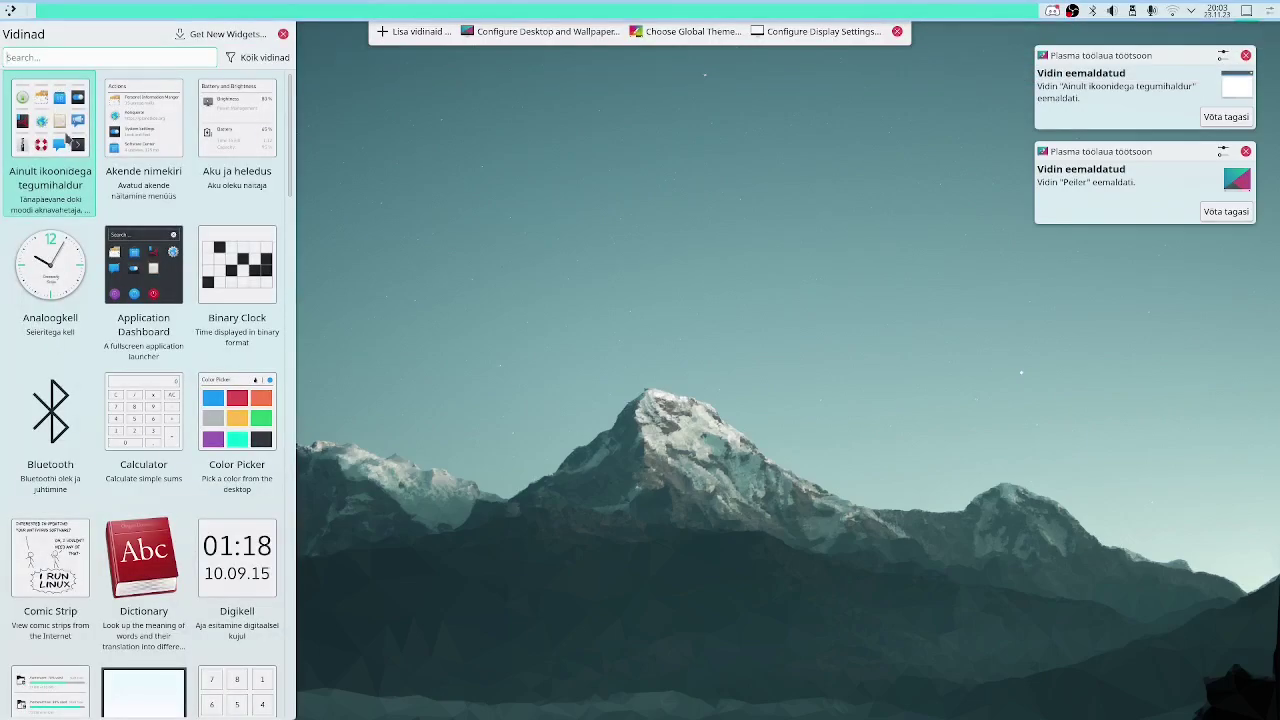
pyautogui.moveTo(290, 141); pyautogui.dragTo(283, 110)
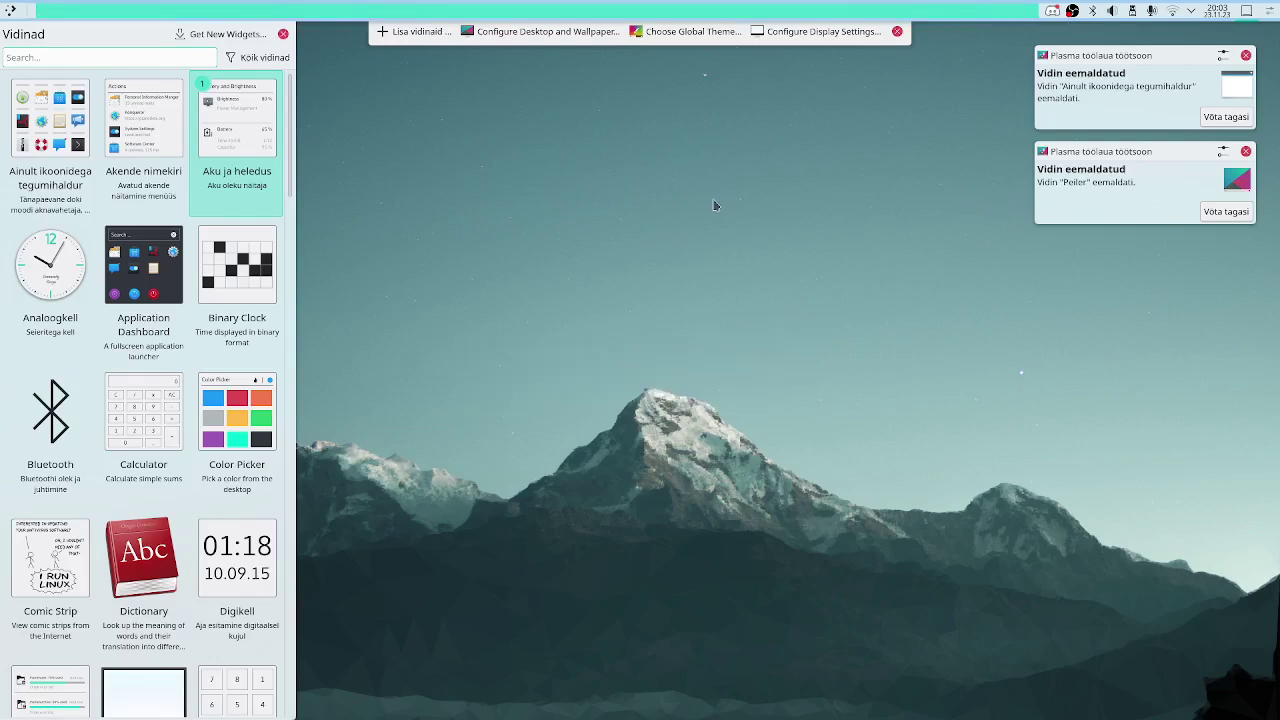
pyautogui.scroll(-8, 180, 260)
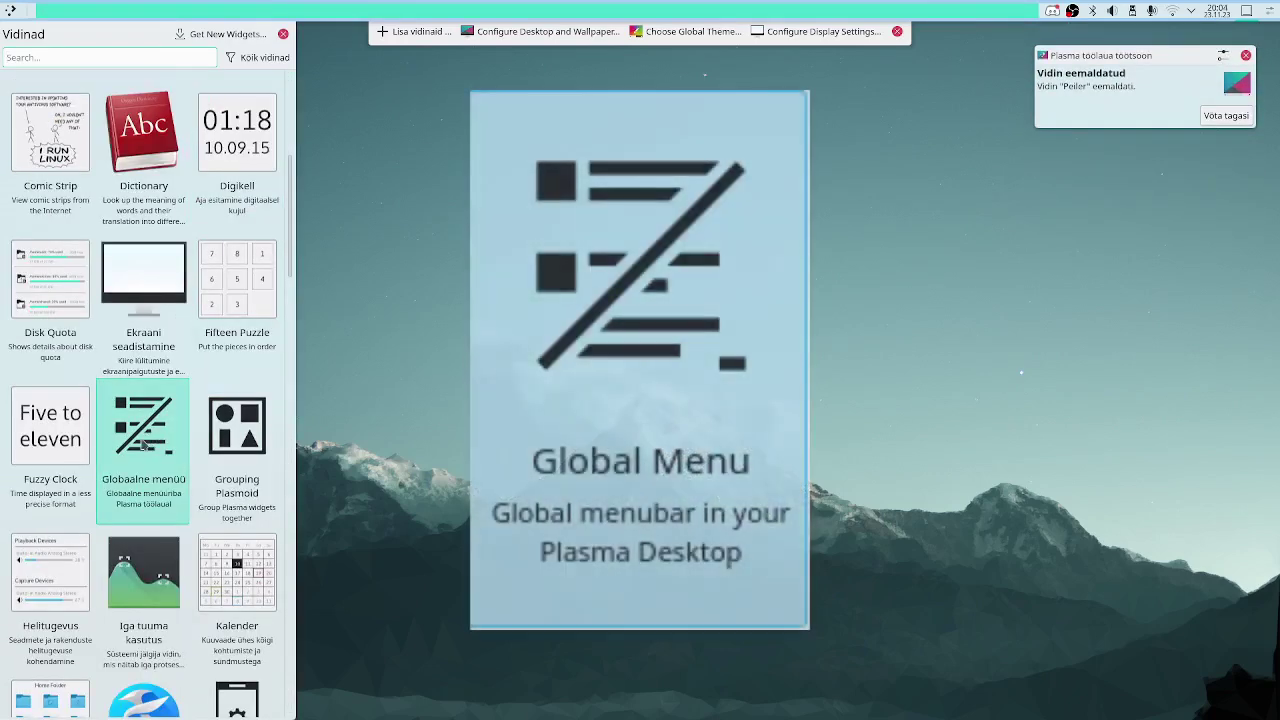
pyautogui.scroll(8, 70, 346)
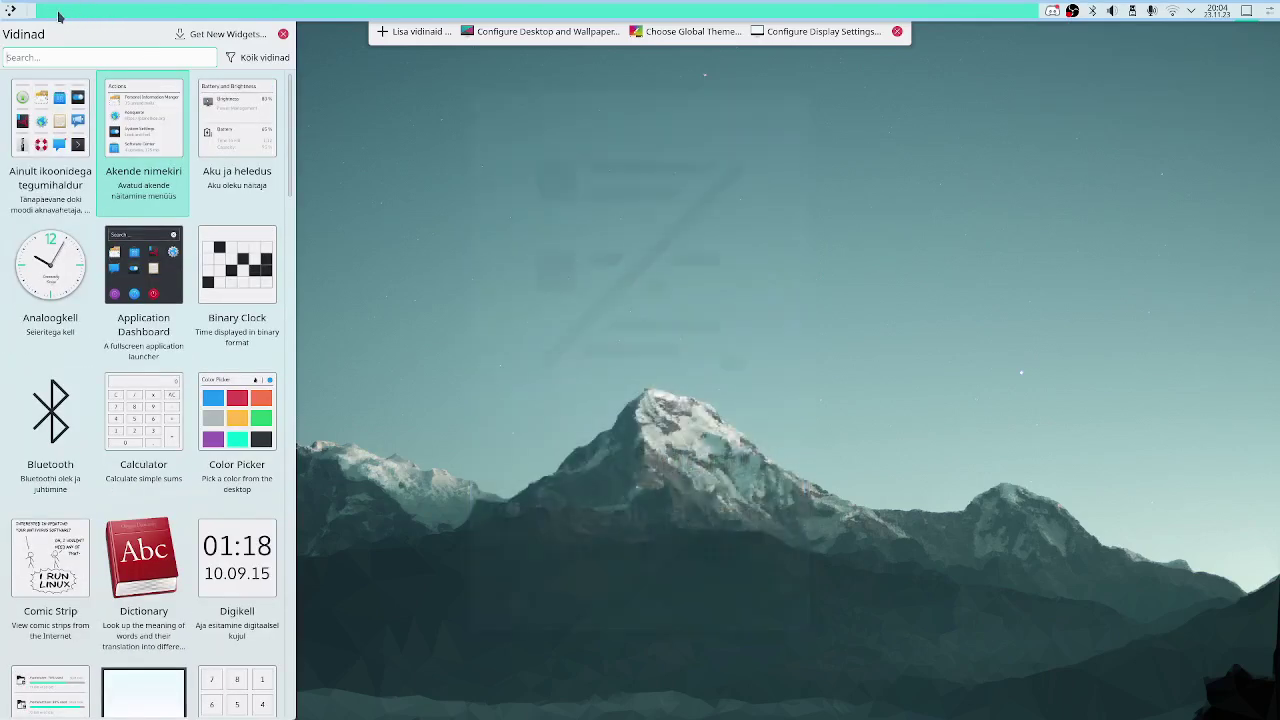
# Reposition the Globaalne menüü widget in the panel so it sits after the application launcher
pyautogui.rightClick(58, 17)
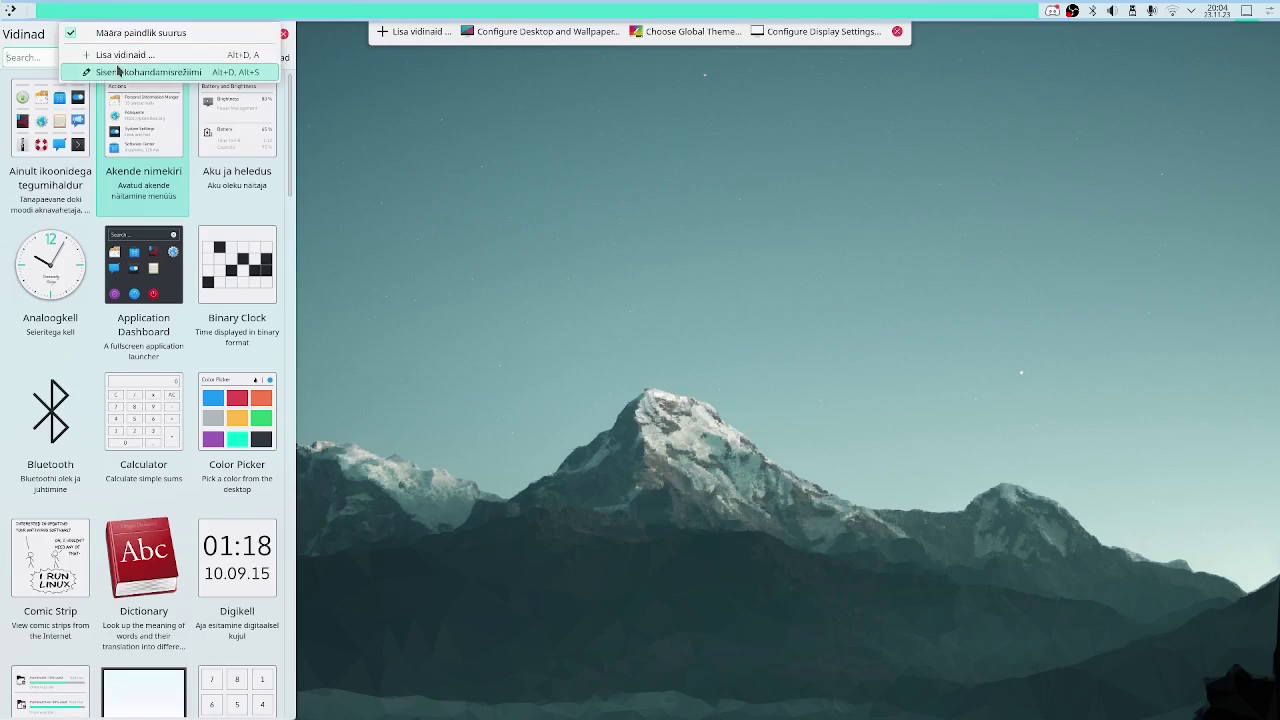
pyautogui.click(118, 71)
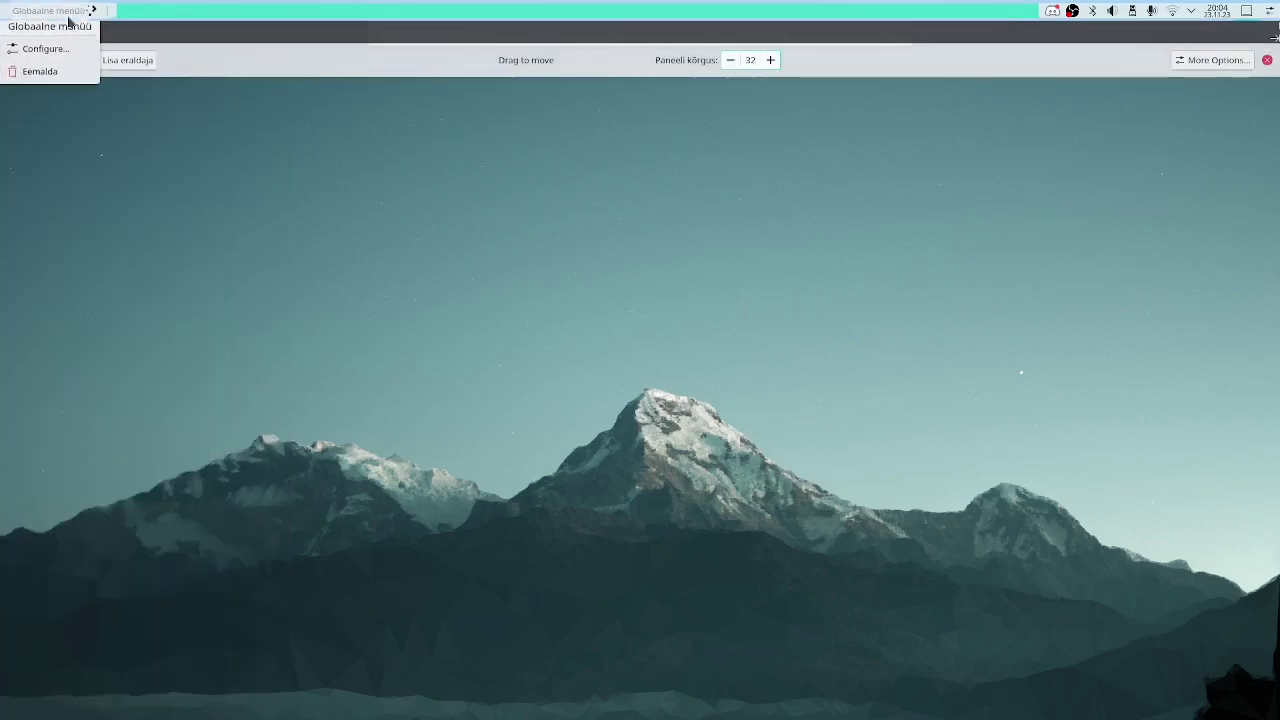
pyautogui.moveTo(67, 16)
pyautogui.mouseDown()
pyautogui.moveTo(100, 15)
pyautogui.moveTo(49, 16)
pyautogui.mouseUp()
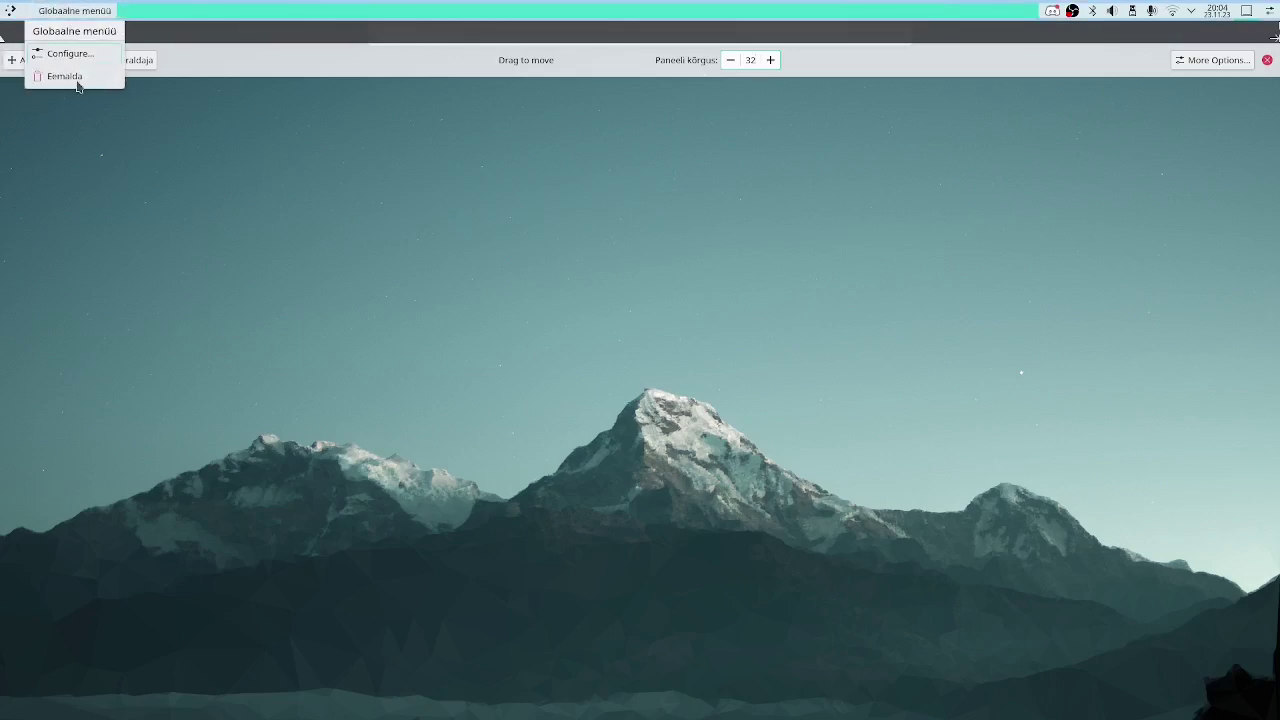
# Add the Akende nimekiri (Window list) widget to the panel and show its list of open windows
pyautogui.click(234, 229)
pyautogui.rightClick(133, 8)
pyautogui.click(190, 54)
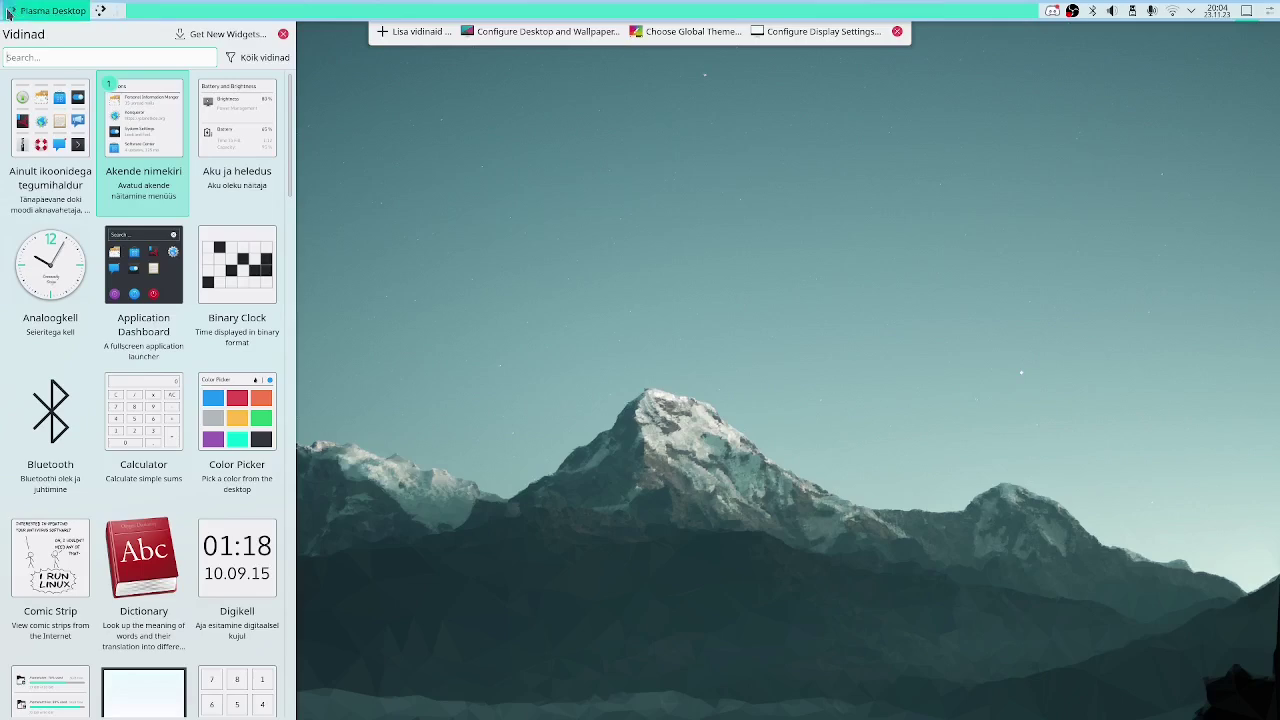
pyautogui.press('Escape')
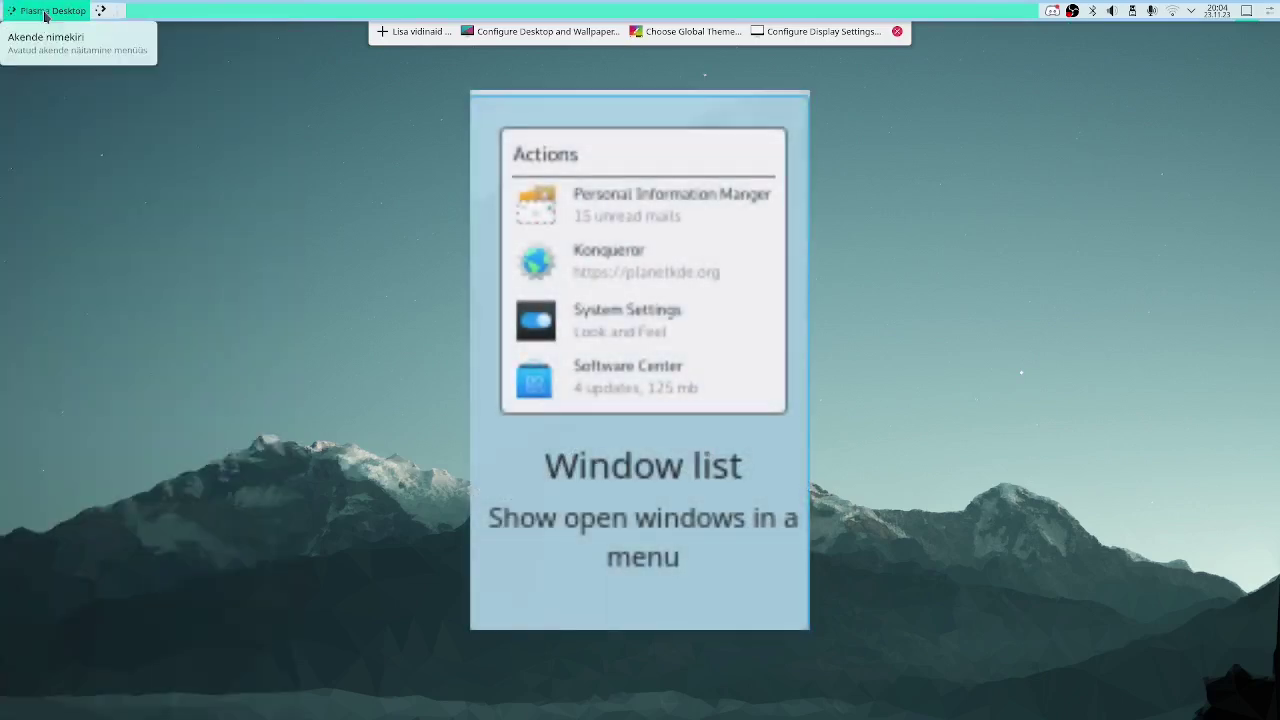
pyautogui.click(67, 14)
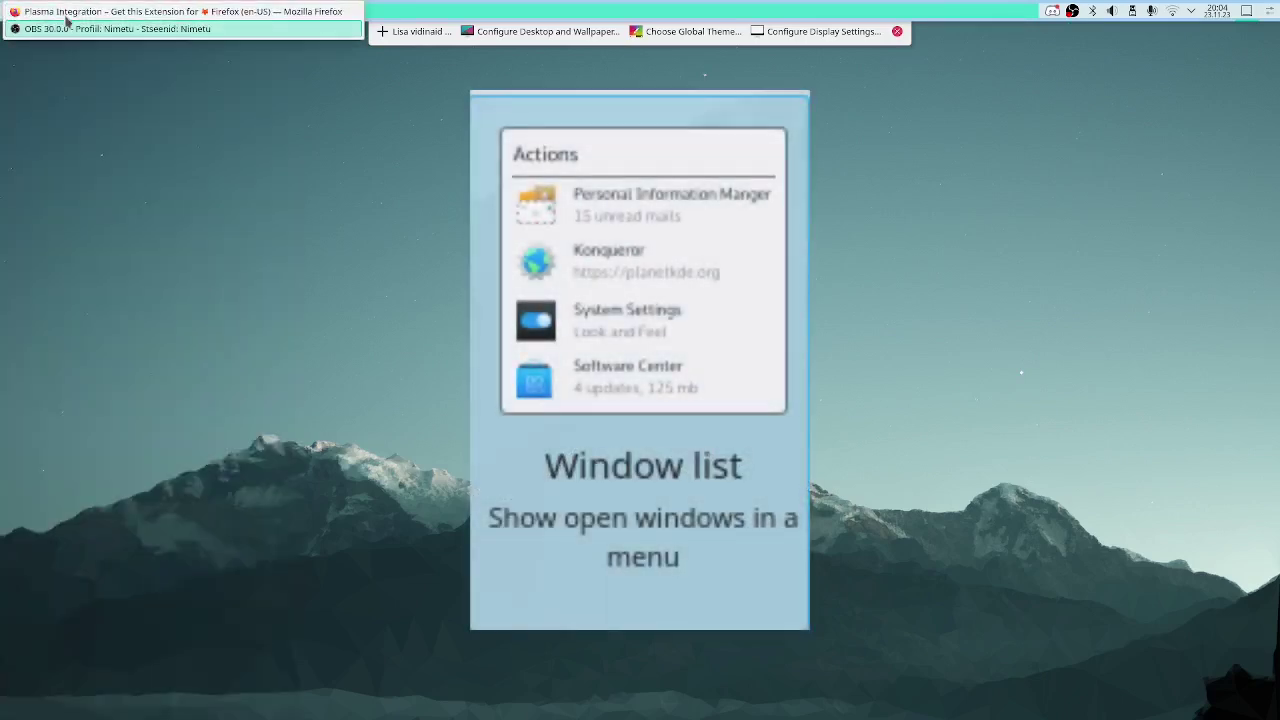
pyautogui.click(82, 84)
# Move the Akende nimekiri widget between the application launcher and the global menu in the panel
pyautogui.rightClick(45, 24)
pyautogui.click(95, 70)
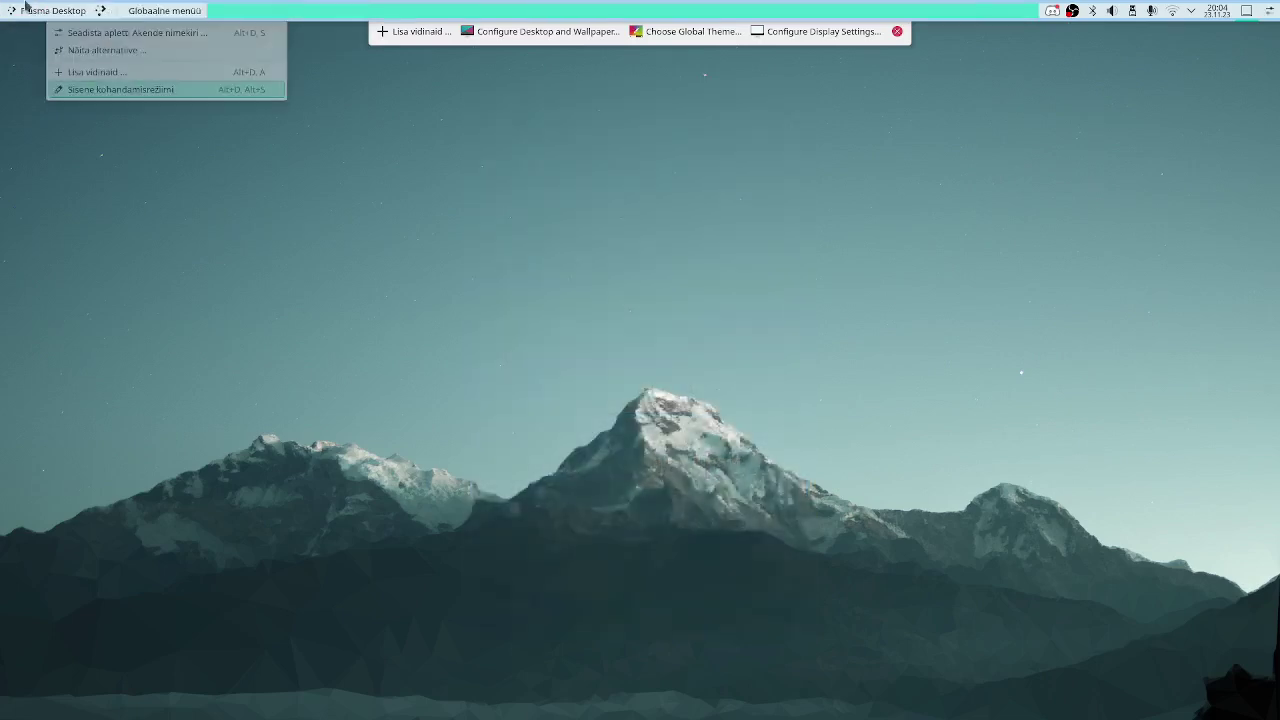
pyautogui.moveTo(129, 15); pyautogui.dragTo(50, 14)
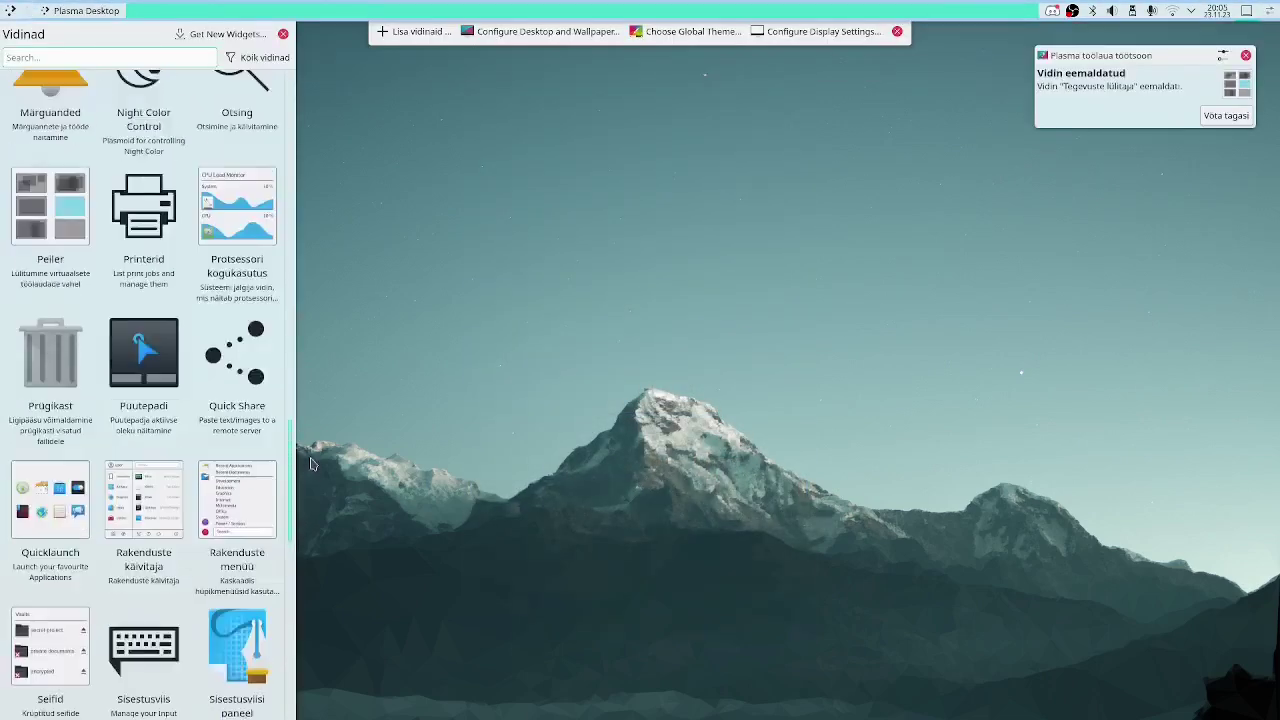
# Add the Peiler widget beside the application launcher and use it to switch to the second virtual desktop and back
pyautogui.scroll(2, 310, 460)
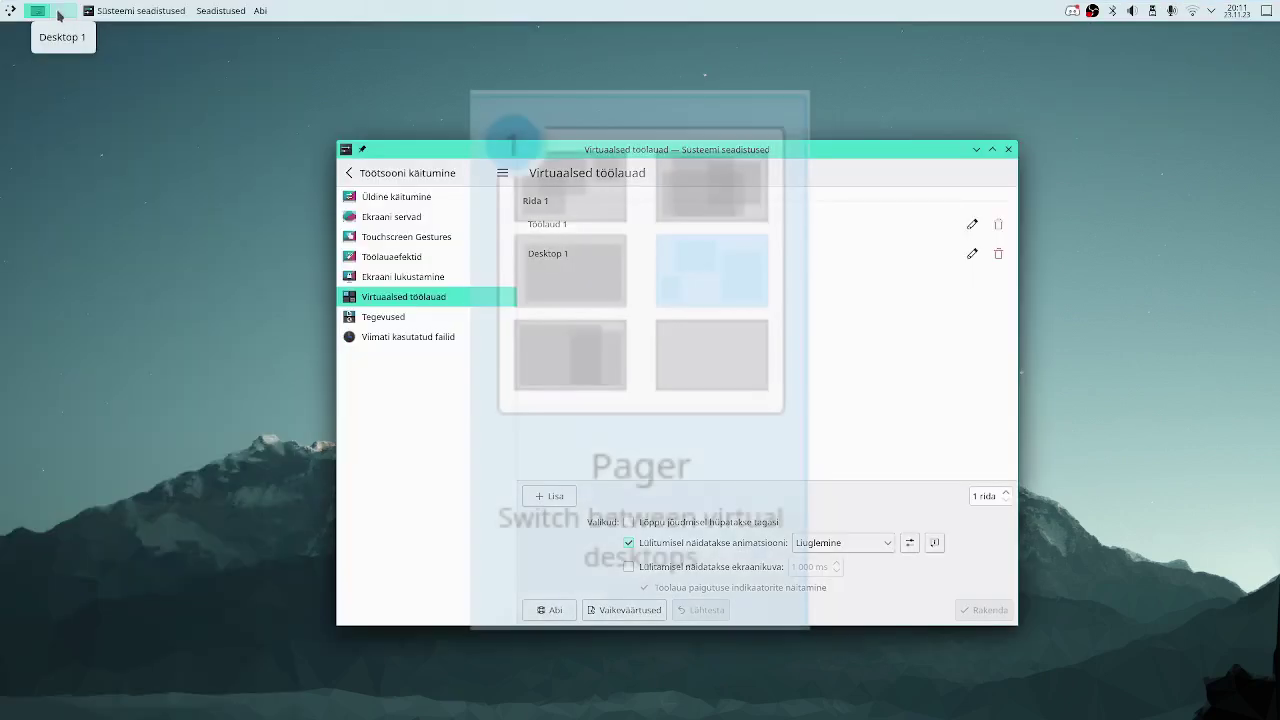
pyautogui.click(64, 15)
pyautogui.click(36, 13)
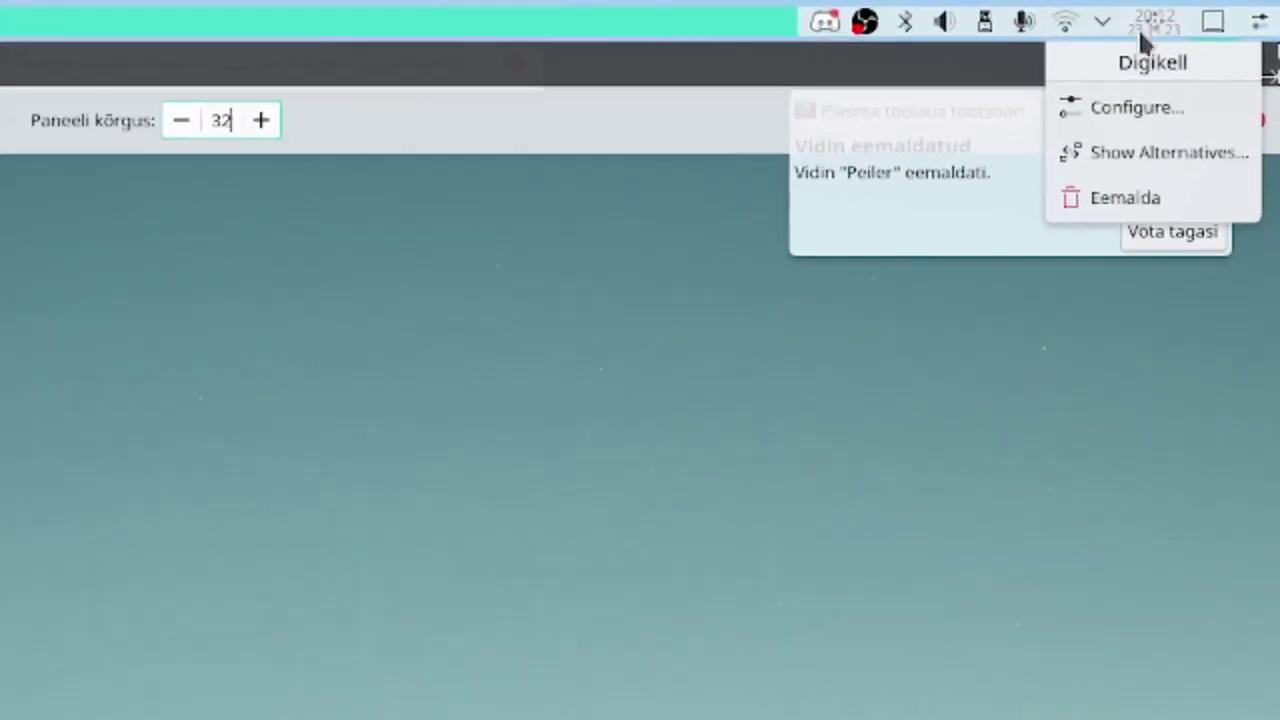
# Configure the Digikell (Digital Clock) widget to show the date always beside the time (Alati kellaaja kõrval)
pyautogui.click(1114, 110)
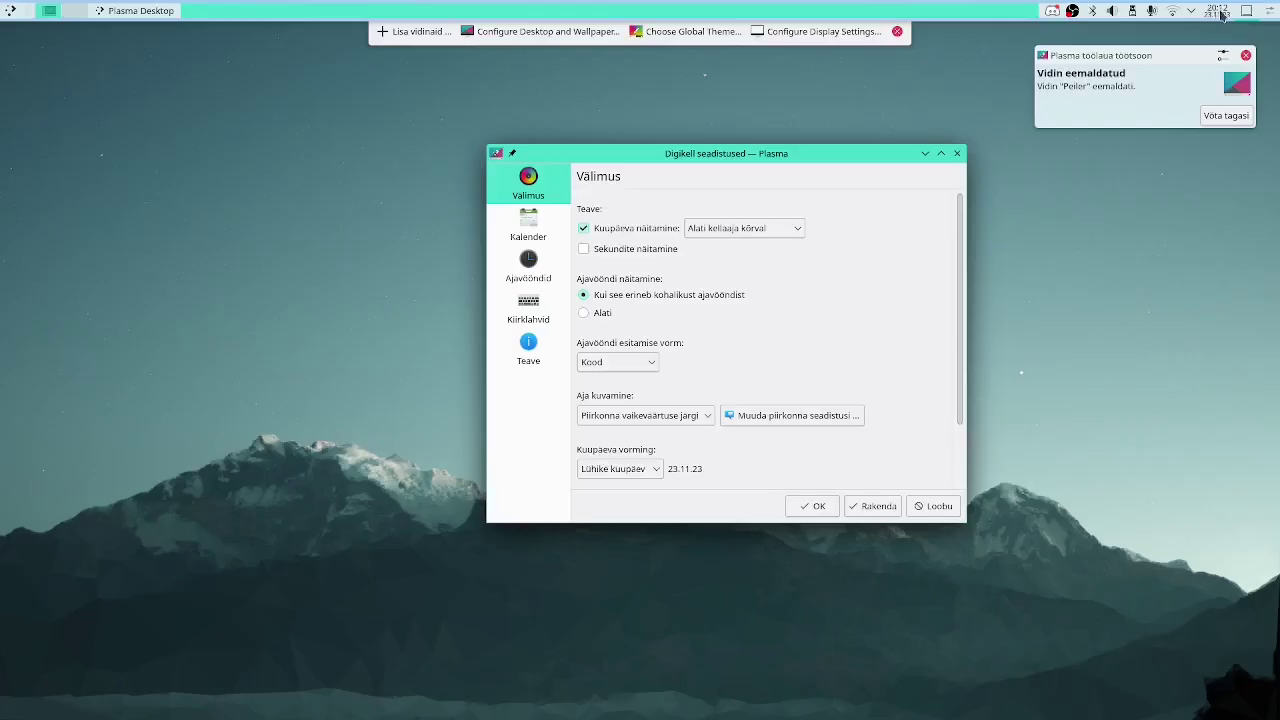
pyautogui.click(874, 506)
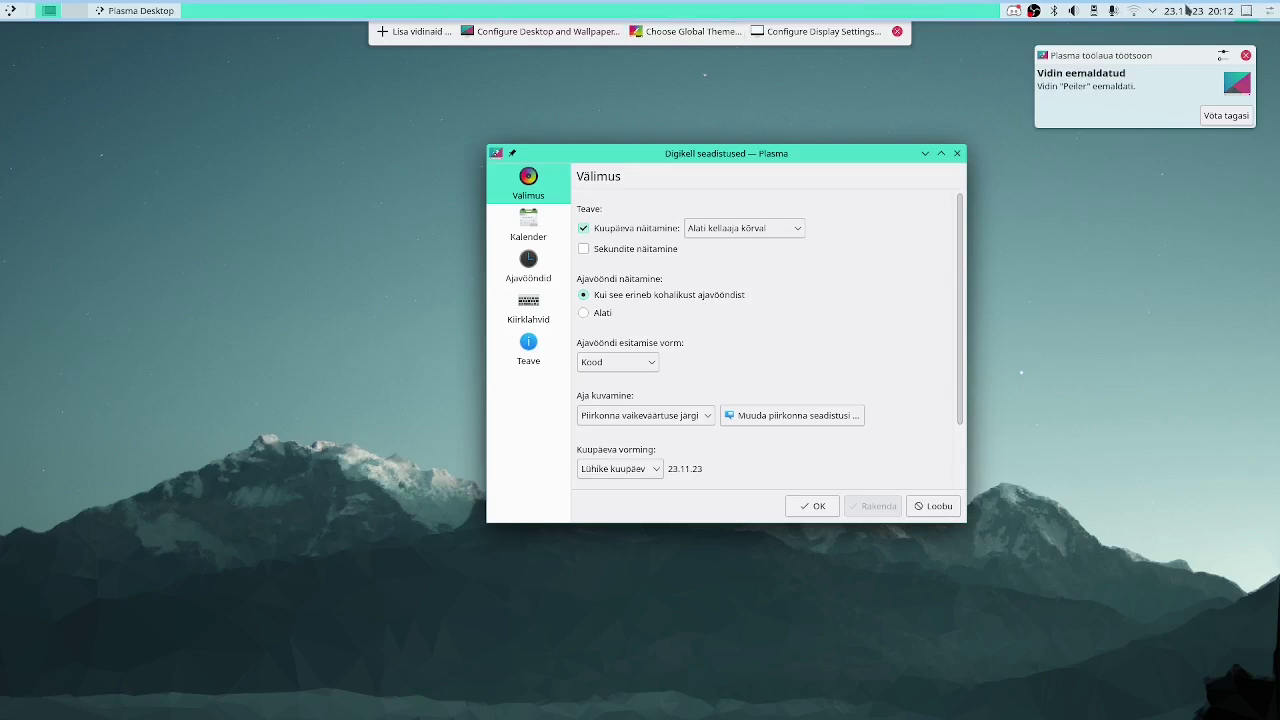
# Add a second spacer to the panel and move the clock between the two spacers at the panel's centre
pyautogui.rightClick(743, 8)
pyautogui.click(790, 66)
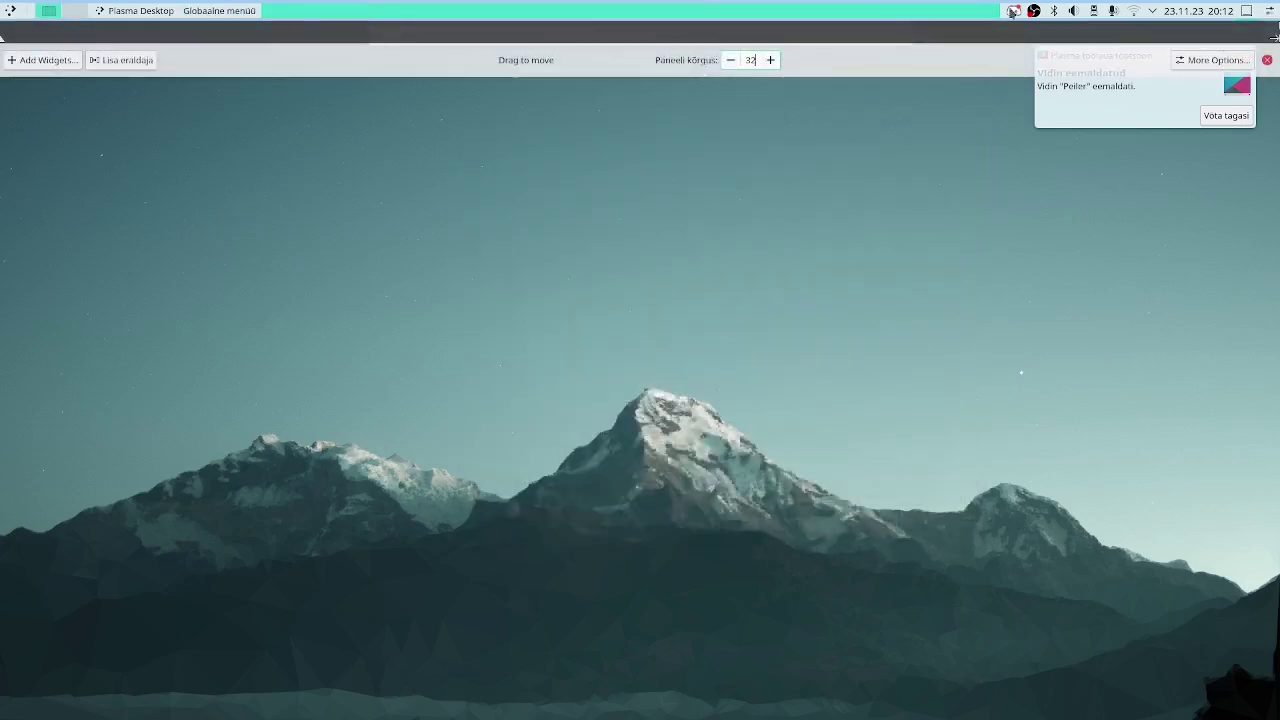
pyautogui.moveTo(642, 11); pyautogui.dragTo(550, 12)
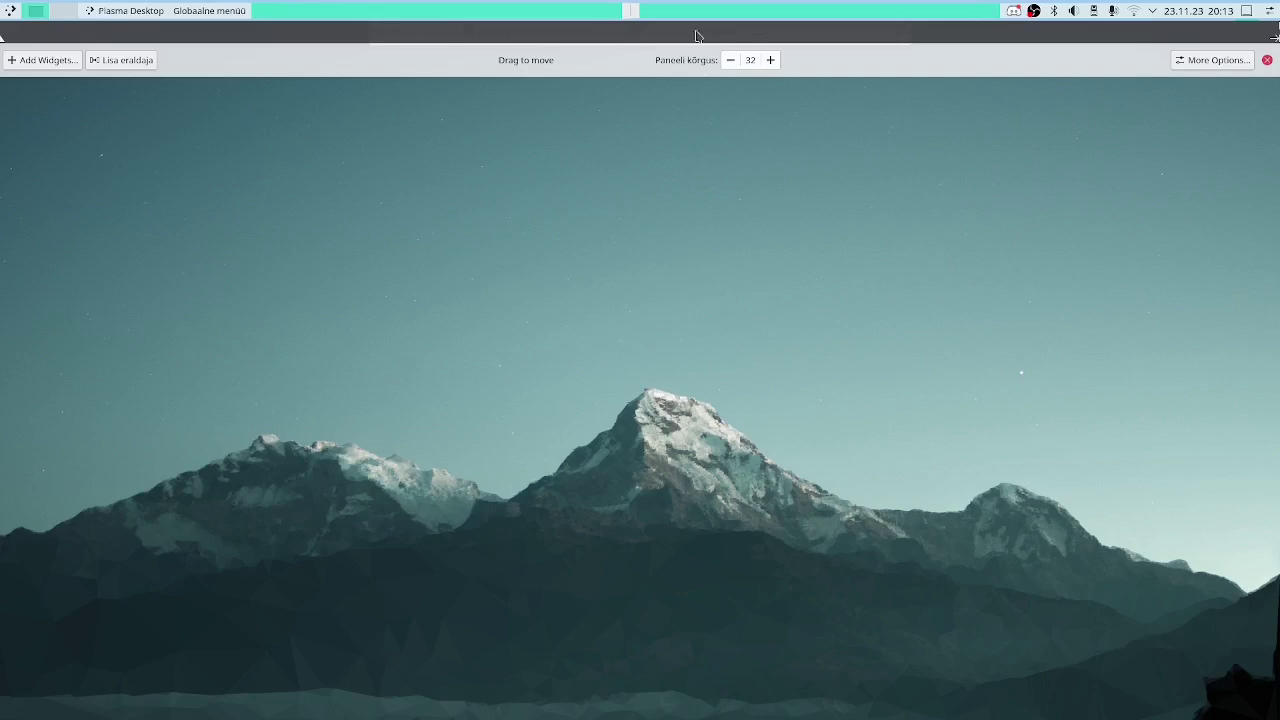
pyautogui.moveTo(1195, 10); pyautogui.dragTo(690, 14)
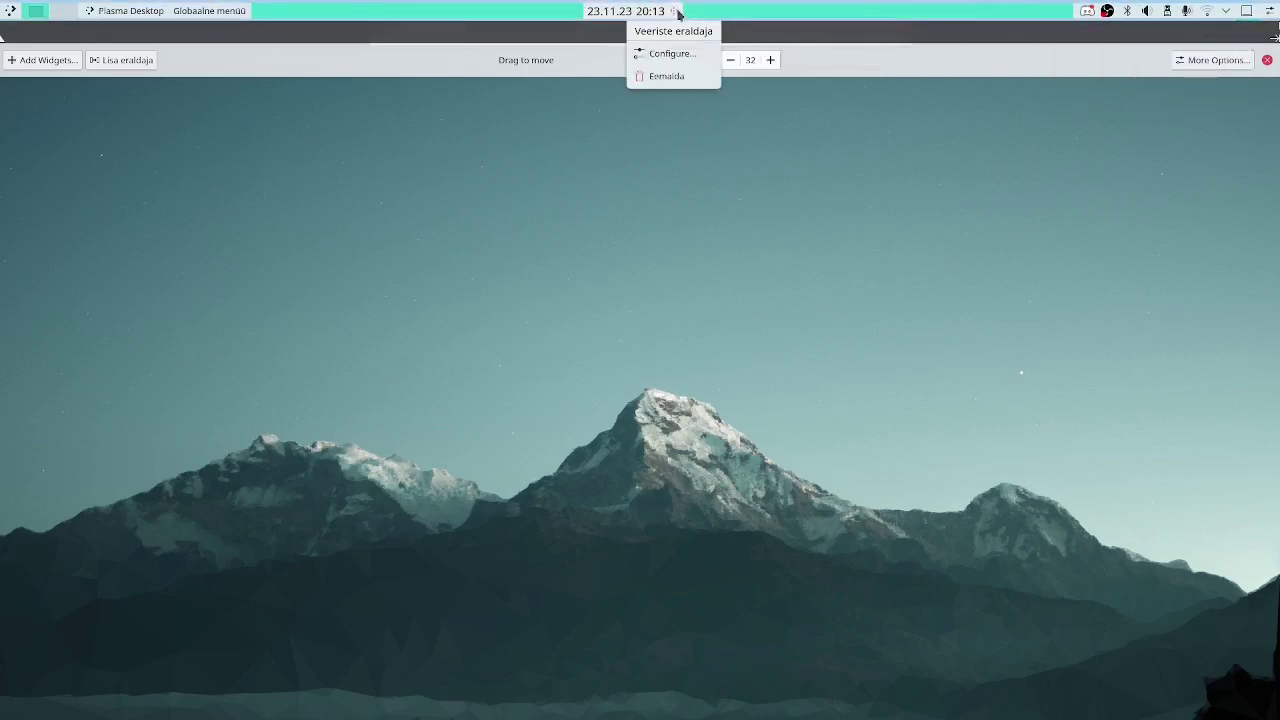
pyautogui.click(628, 660)
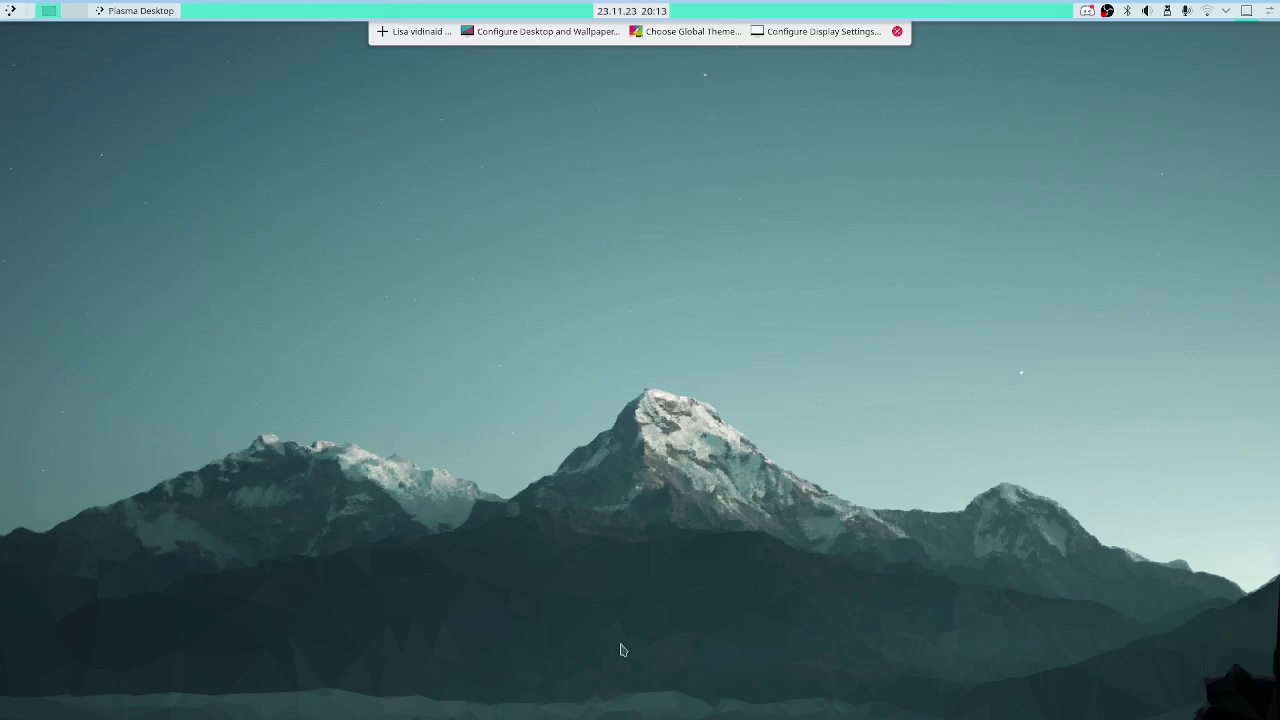
# Add a new Rakenduste menüüriba (Application Menu Bar) panel to the desktop
pyautogui.rightClick(605, 697)
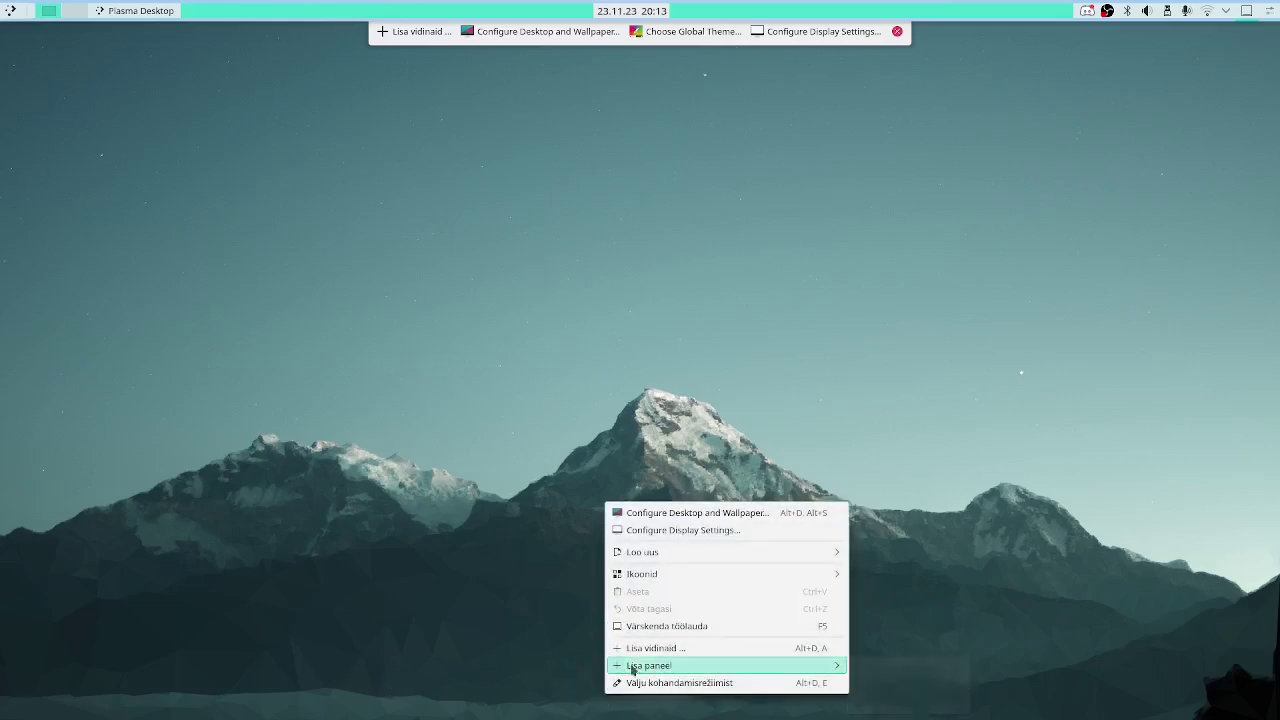
pyautogui.moveTo(637, 667)
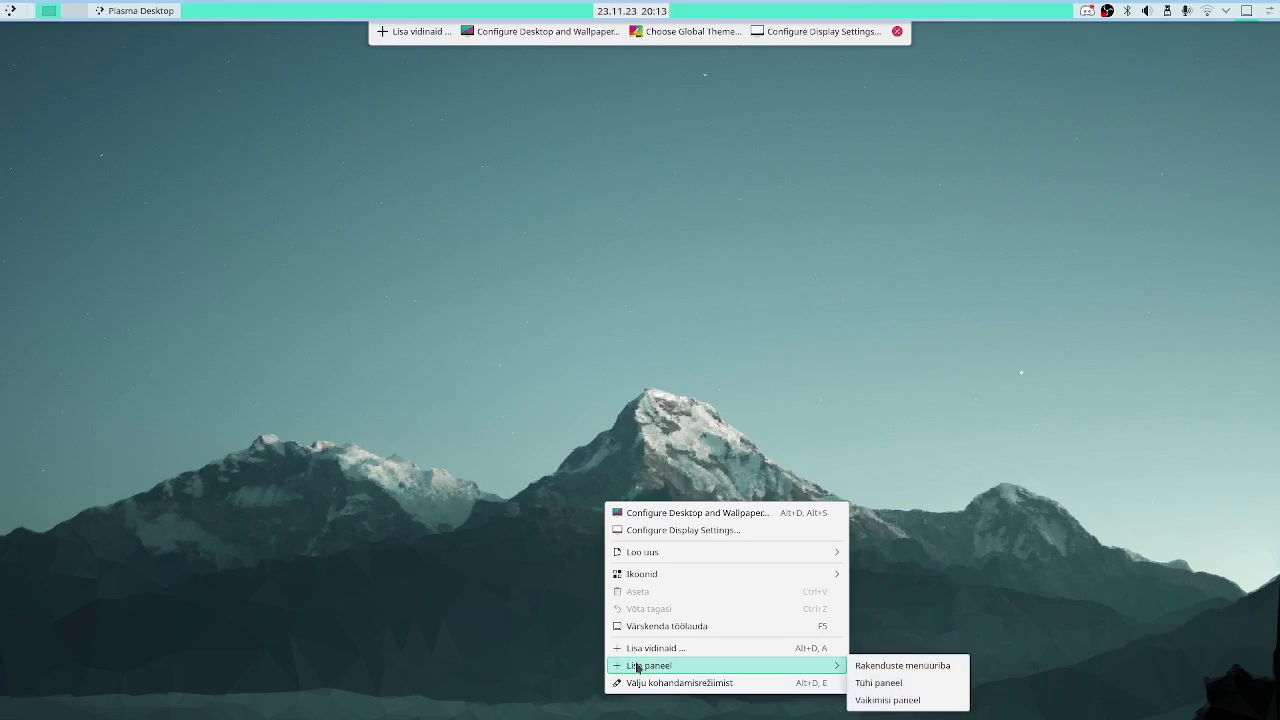
pyautogui.click(885, 668)
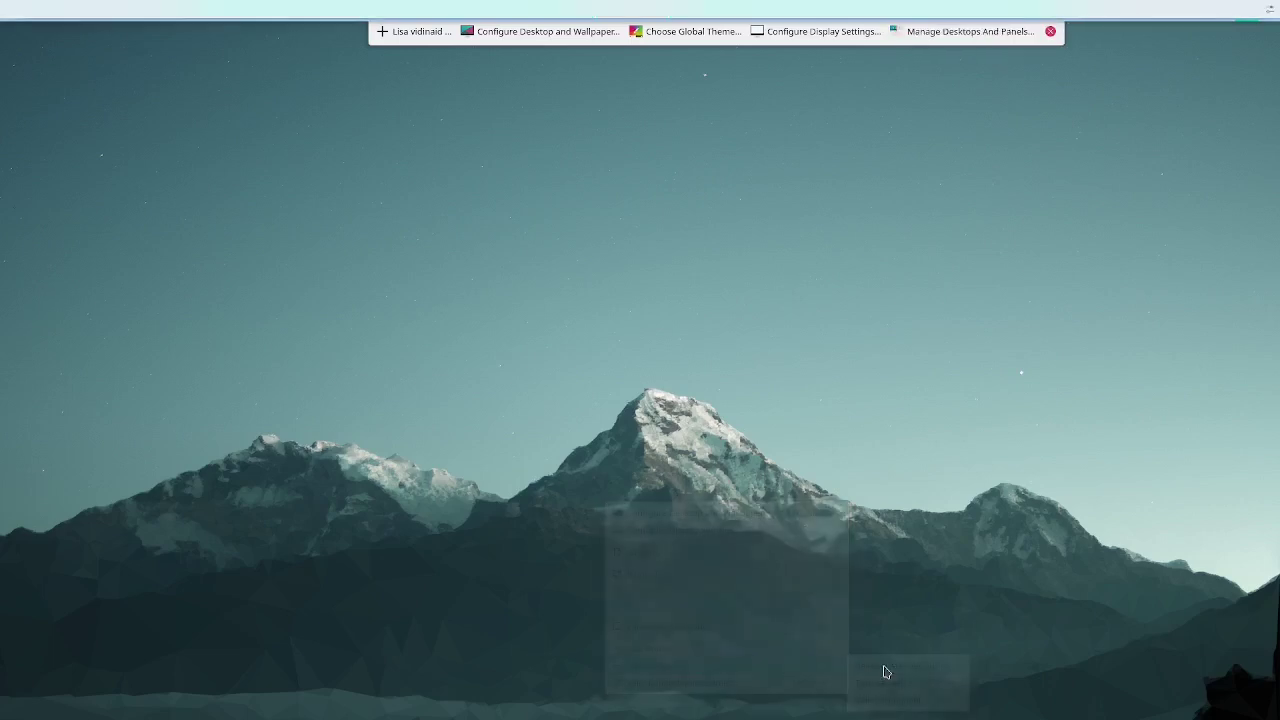
# Move the new application menu bar panel to the bottom edge of the screen
pyautogui.rightClick(278, 6)
pyautogui.click(308, 54)
pyautogui.moveTo(308, 58); pyautogui.dragTo(568, 591)
pyautogui.moveTo(40, 712)
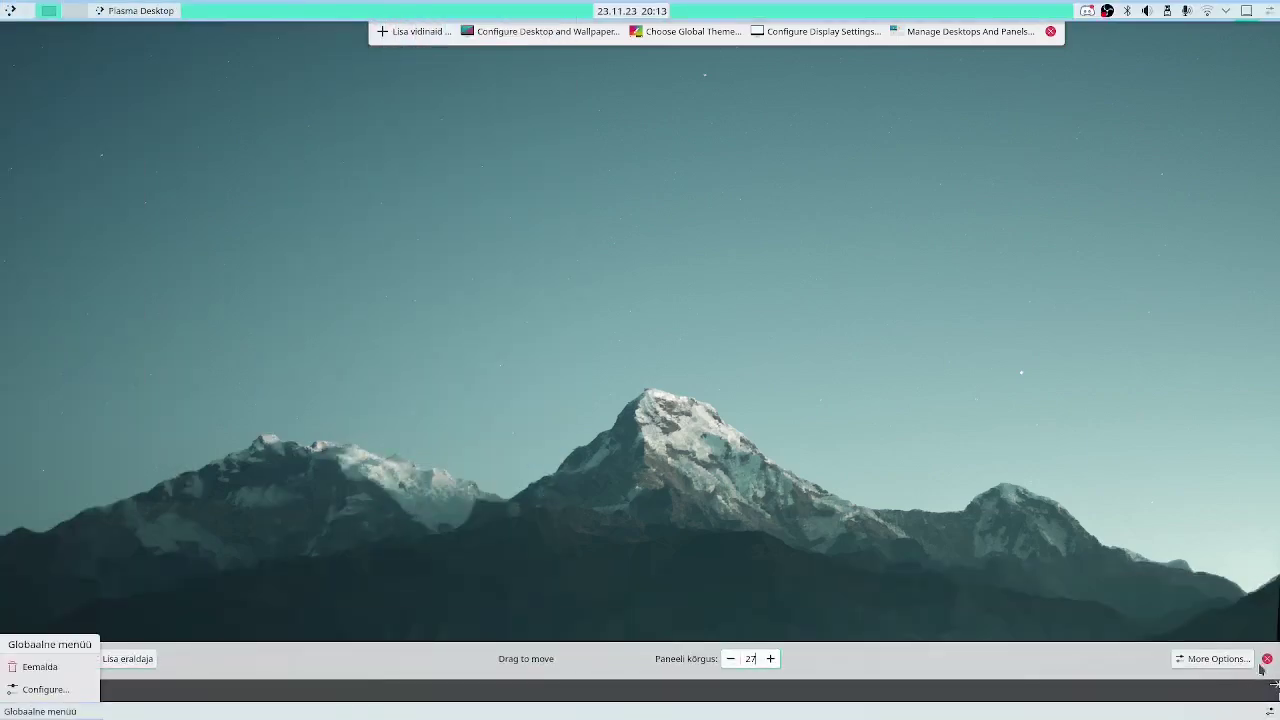
# Remove the application menu bar panel and add an empty panel (Tühi paneel) to the desktop instead
pyautogui.rightClick(1053, 713)
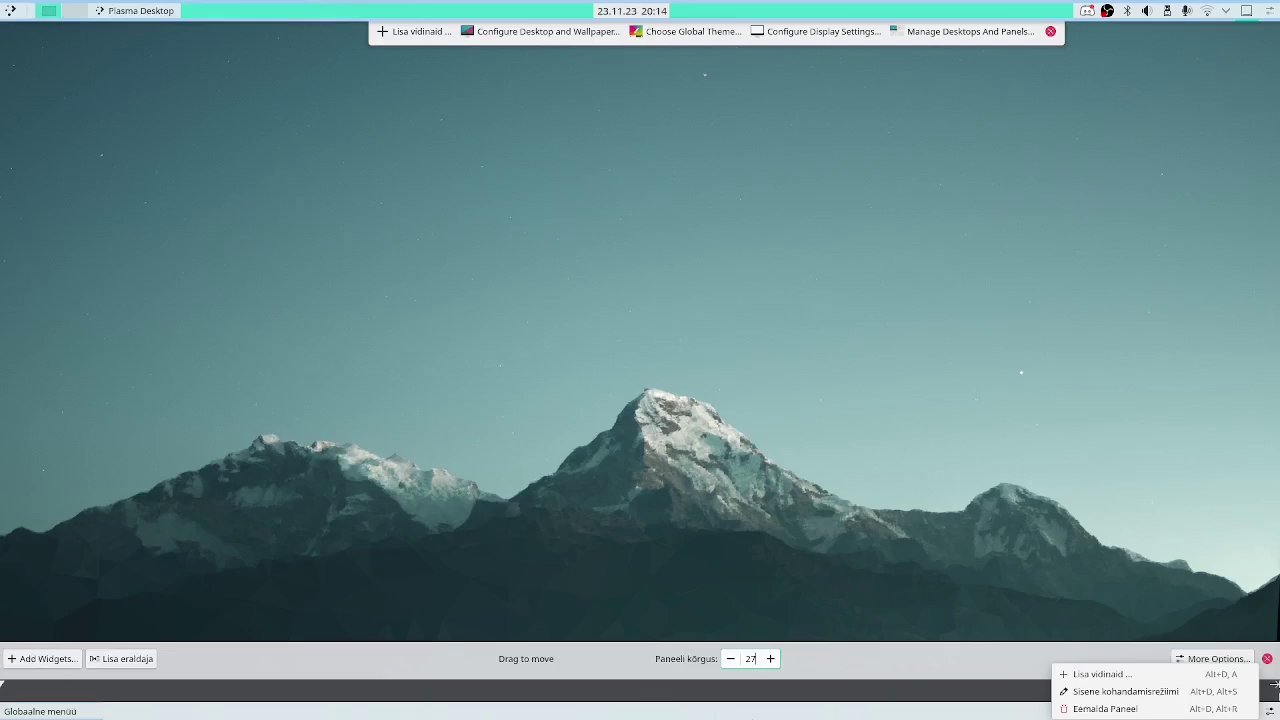
pyautogui.click(1081, 709)
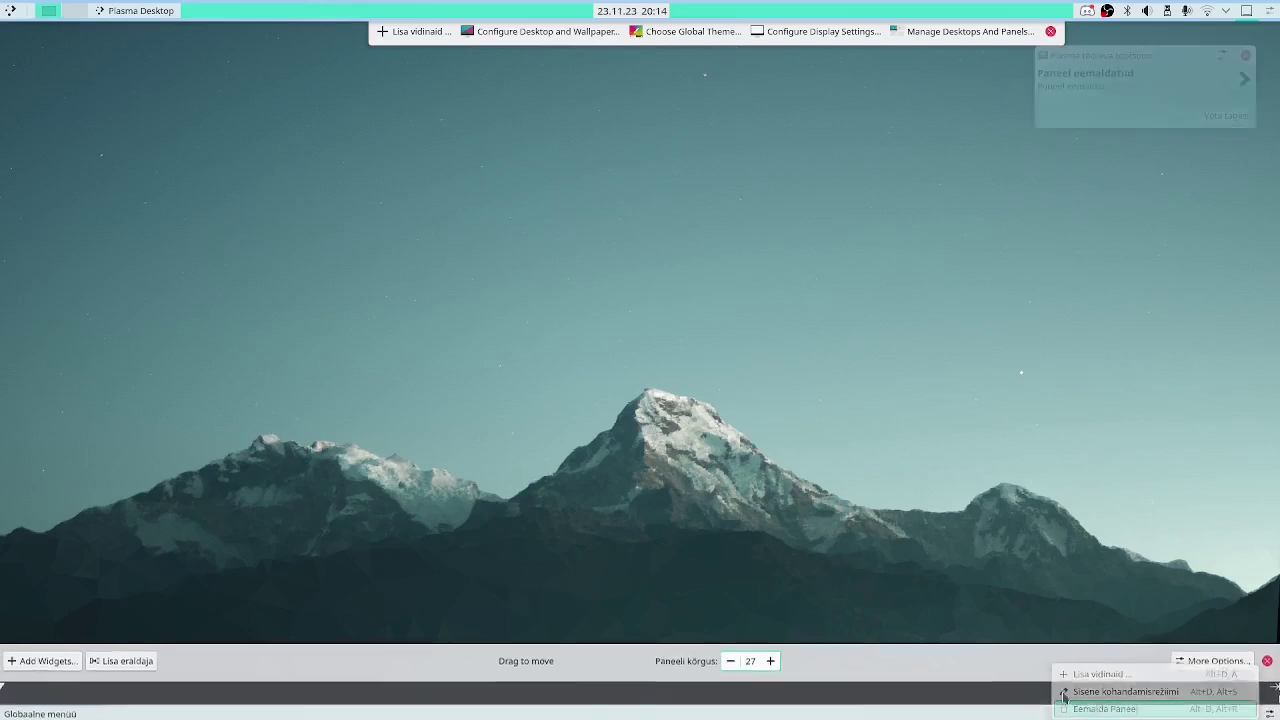
pyautogui.rightClick(614, 569)
pyautogui.moveTo(641, 545)
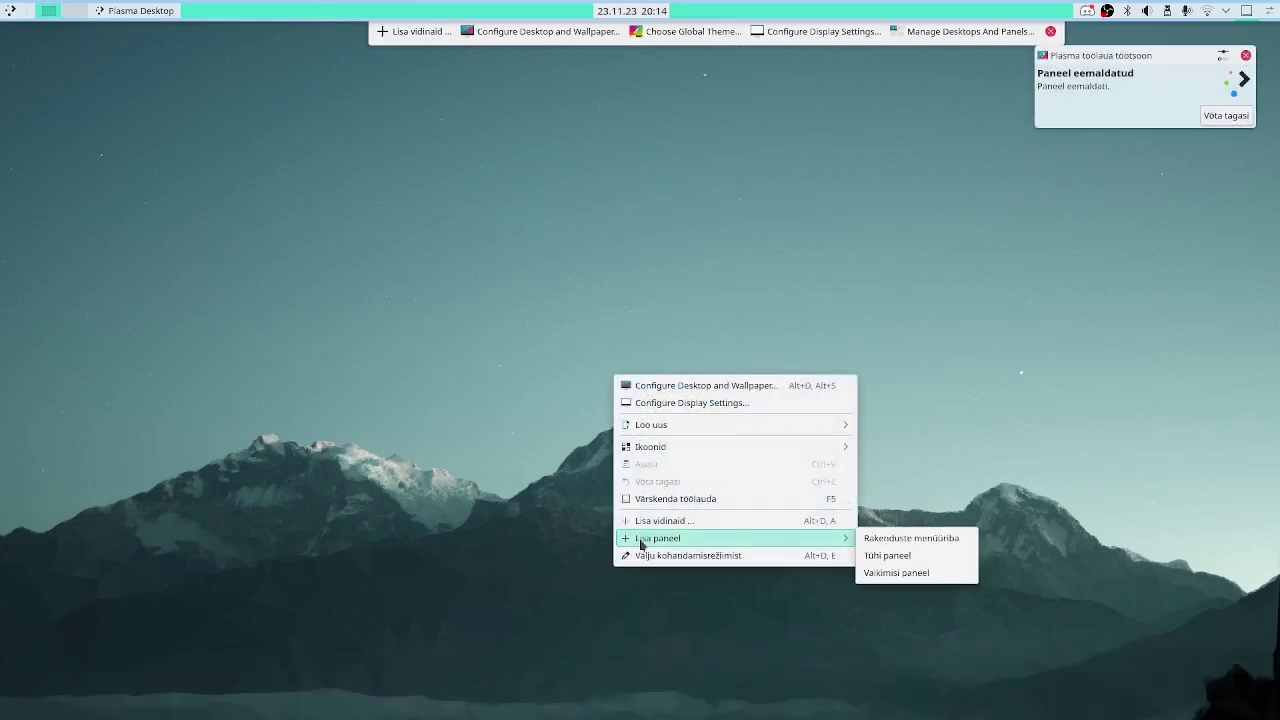
pyautogui.click(898, 562)
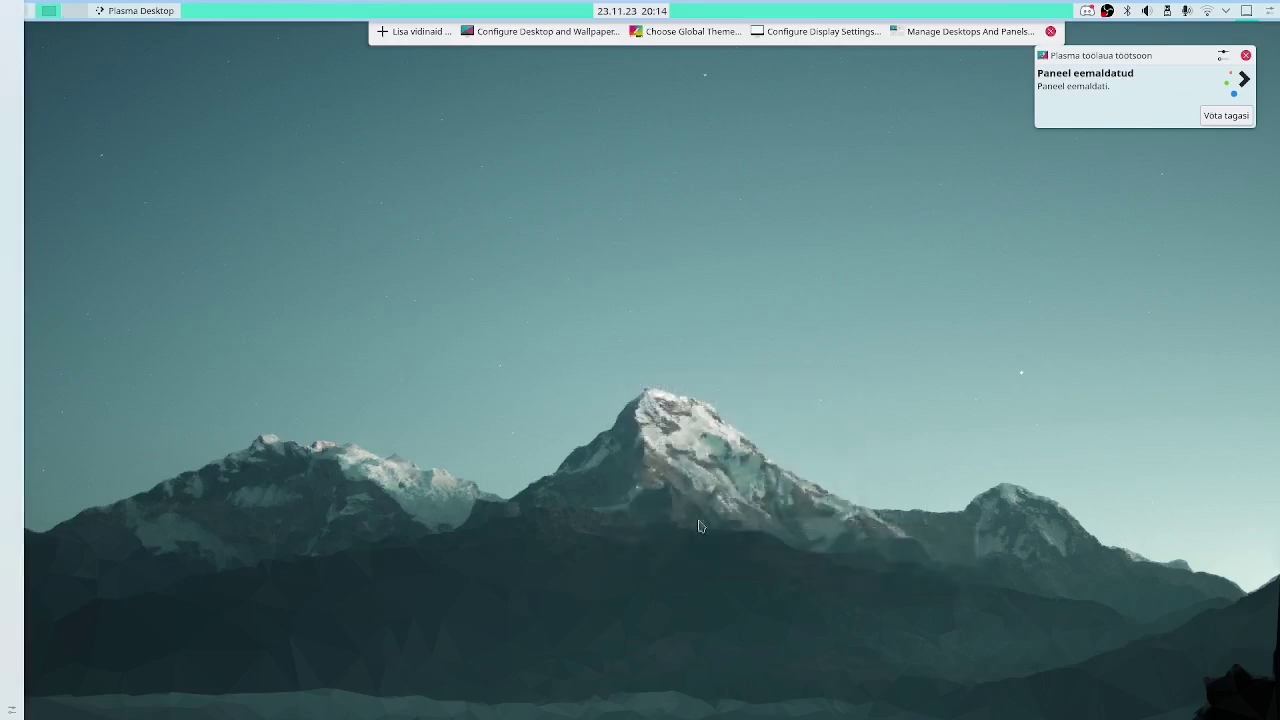
# Move the empty panel to the bottom edge of the screen and add the Icons-only Task Manager and Application Launcher widgets
pyautogui.rightClick(3, 502)
pyautogui.click(40, 525)
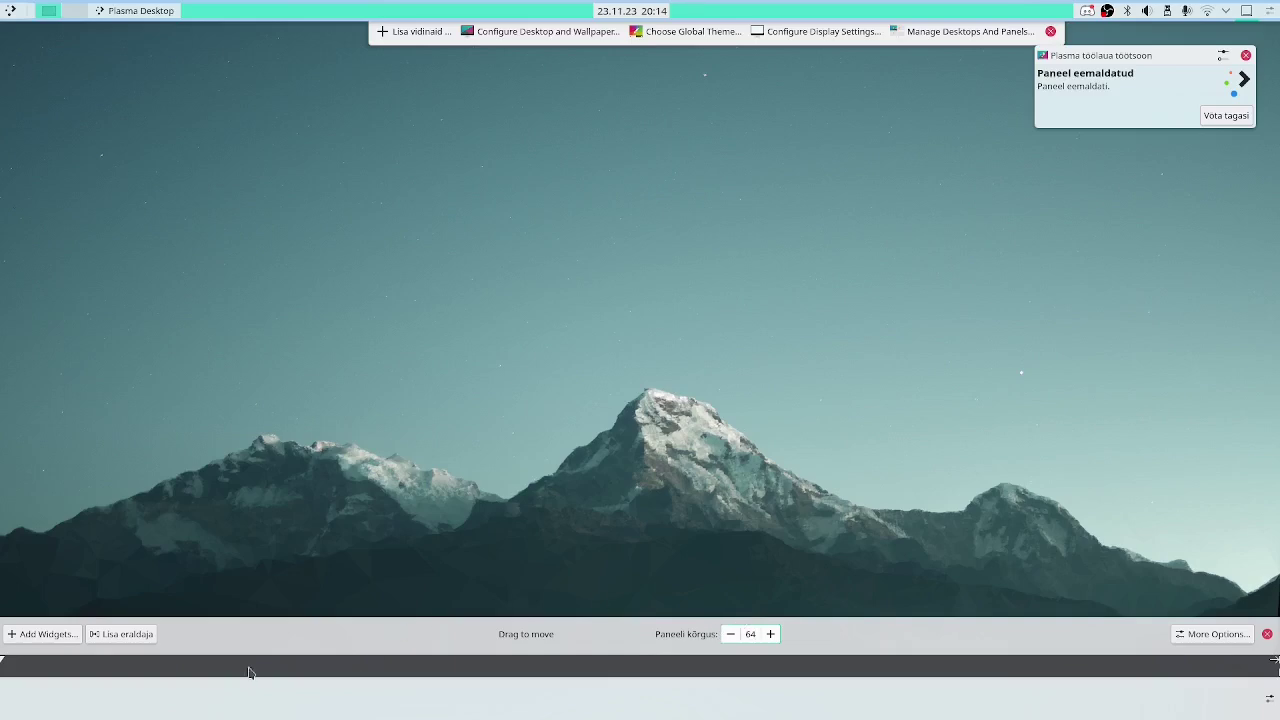
pyautogui.click(54, 637)
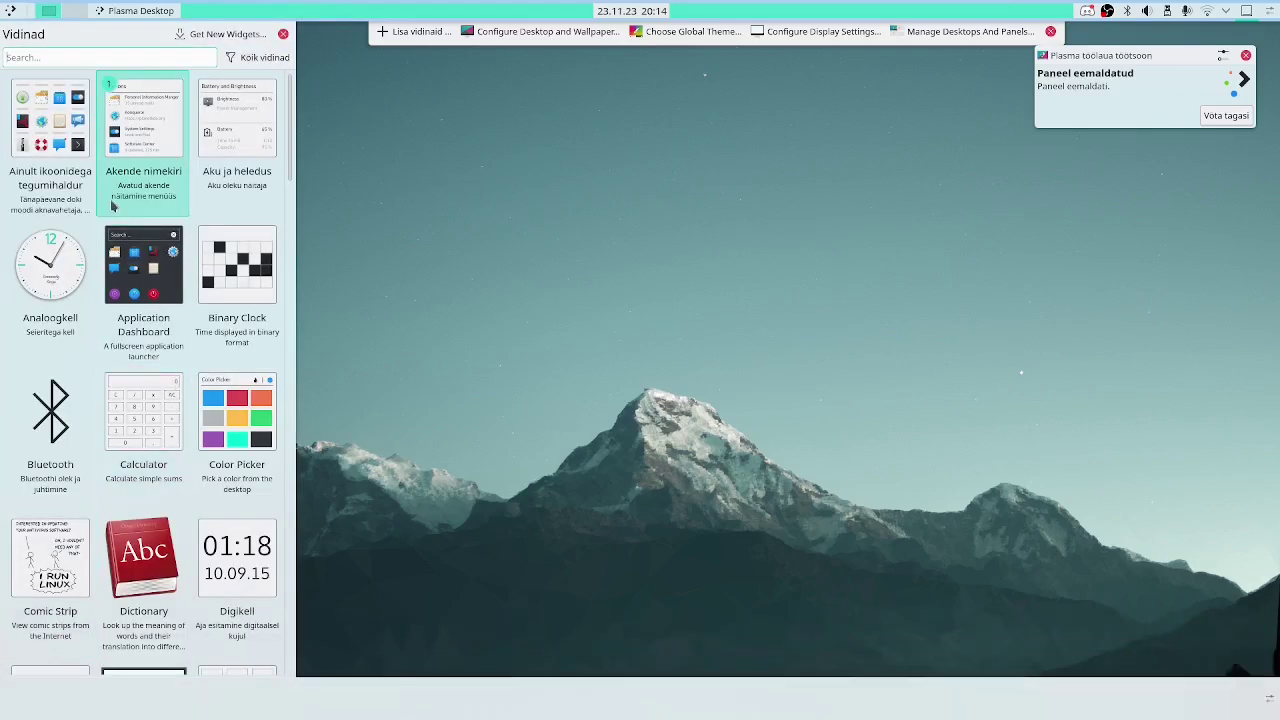
pyautogui.doubleClick(58, 165)
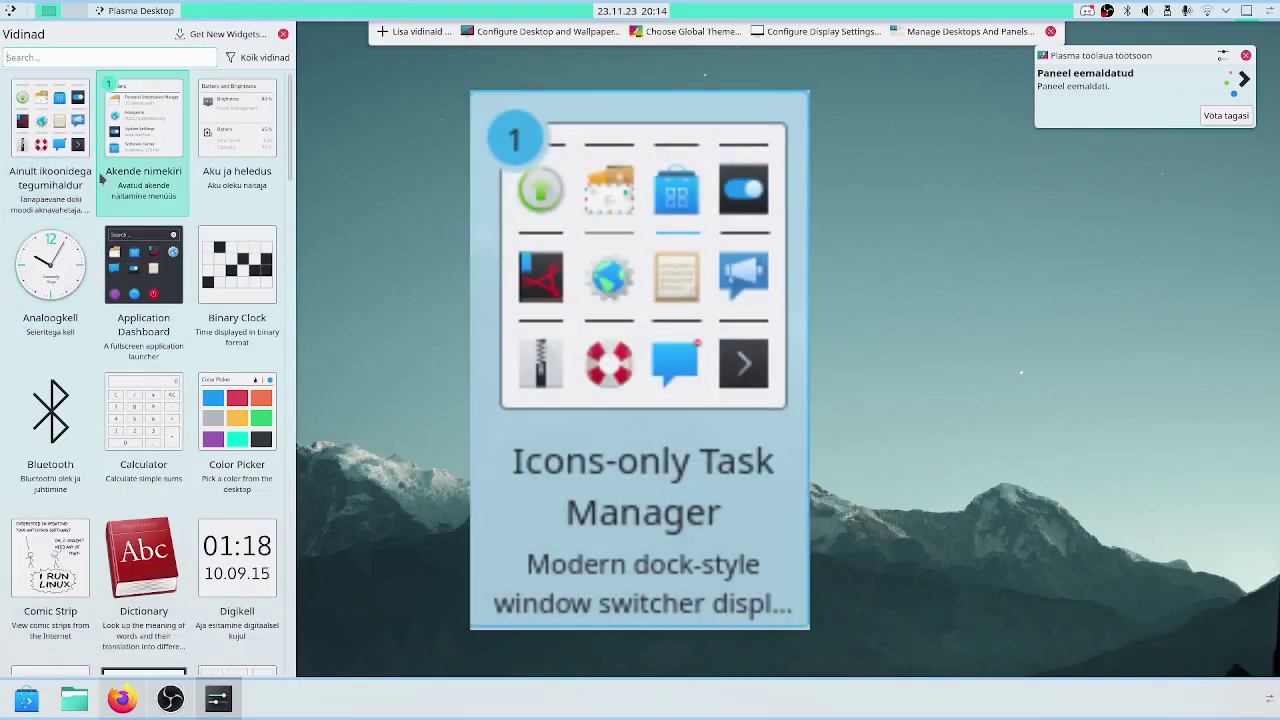
pyautogui.scroll(-6, 182, 311)
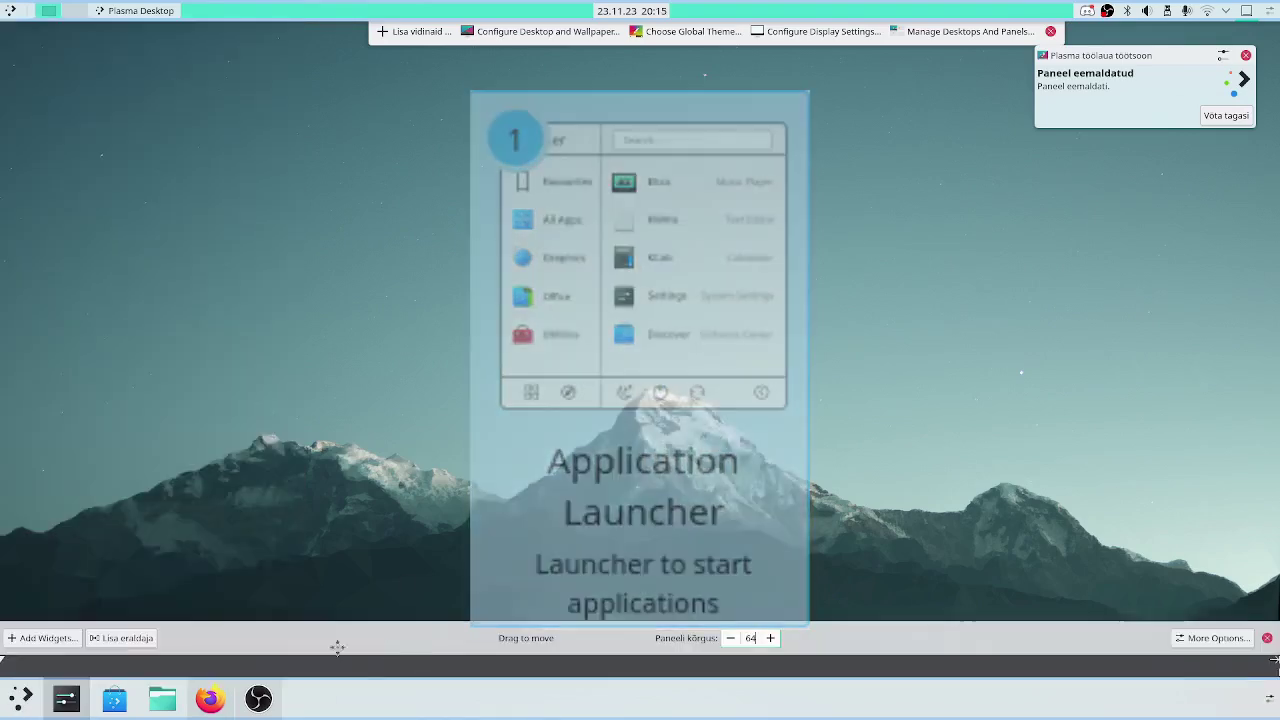
# Set the bottom panel to Keskel alignment, Võib jääda akende alla visibility and Translucent opacity, with Floating Panel enabled
pyautogui.click(1213, 638)
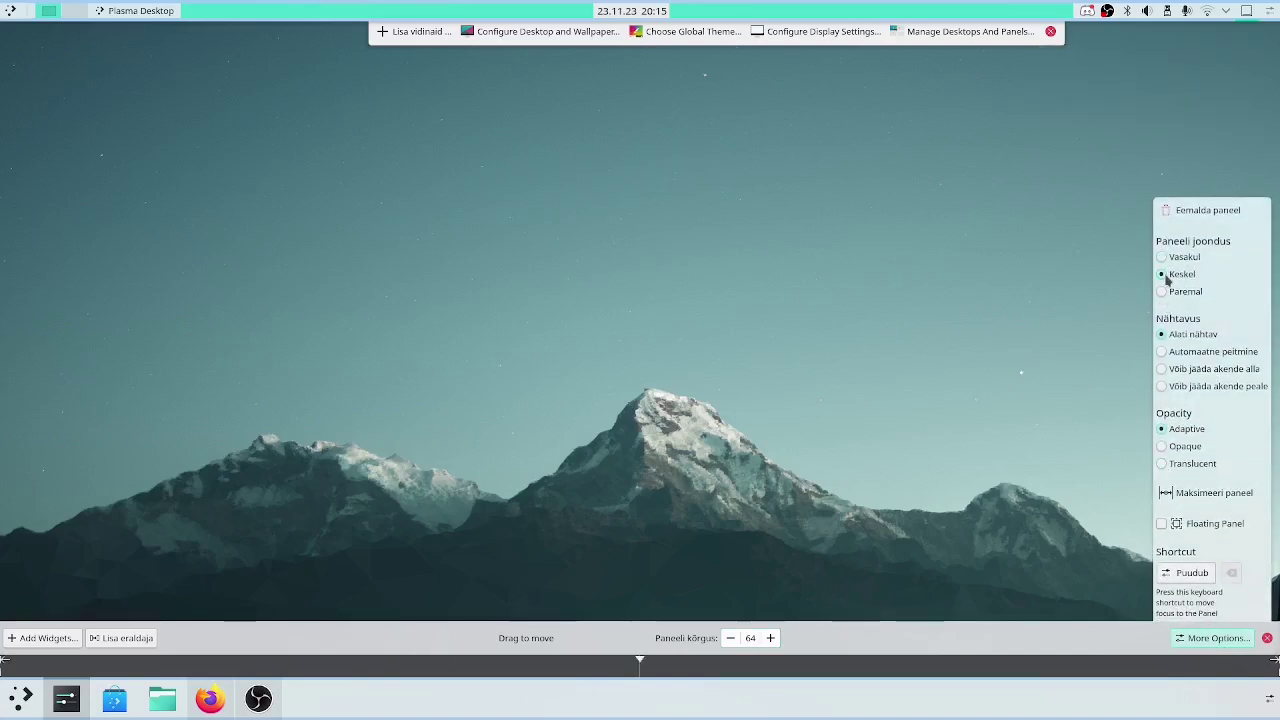
pyautogui.click(1165, 276)
pyautogui.click(1188, 372)
pyautogui.moveTo(660, 697)
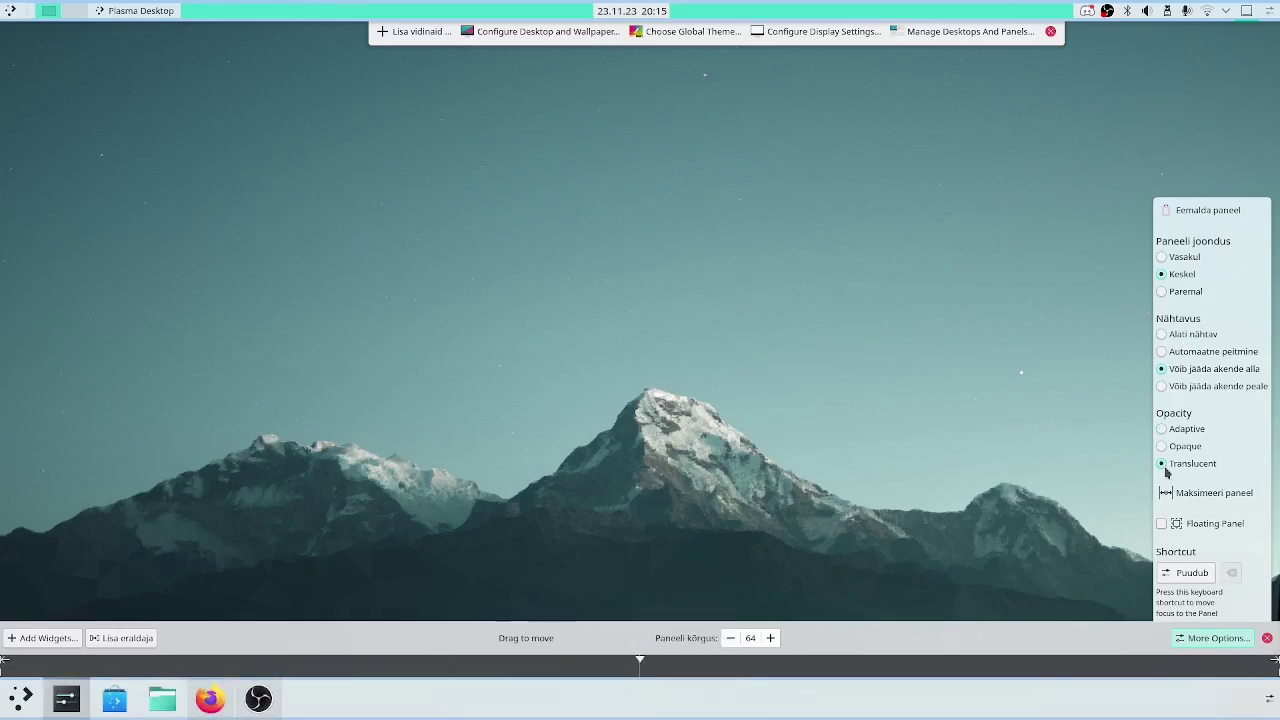
pyautogui.click(1161, 524)
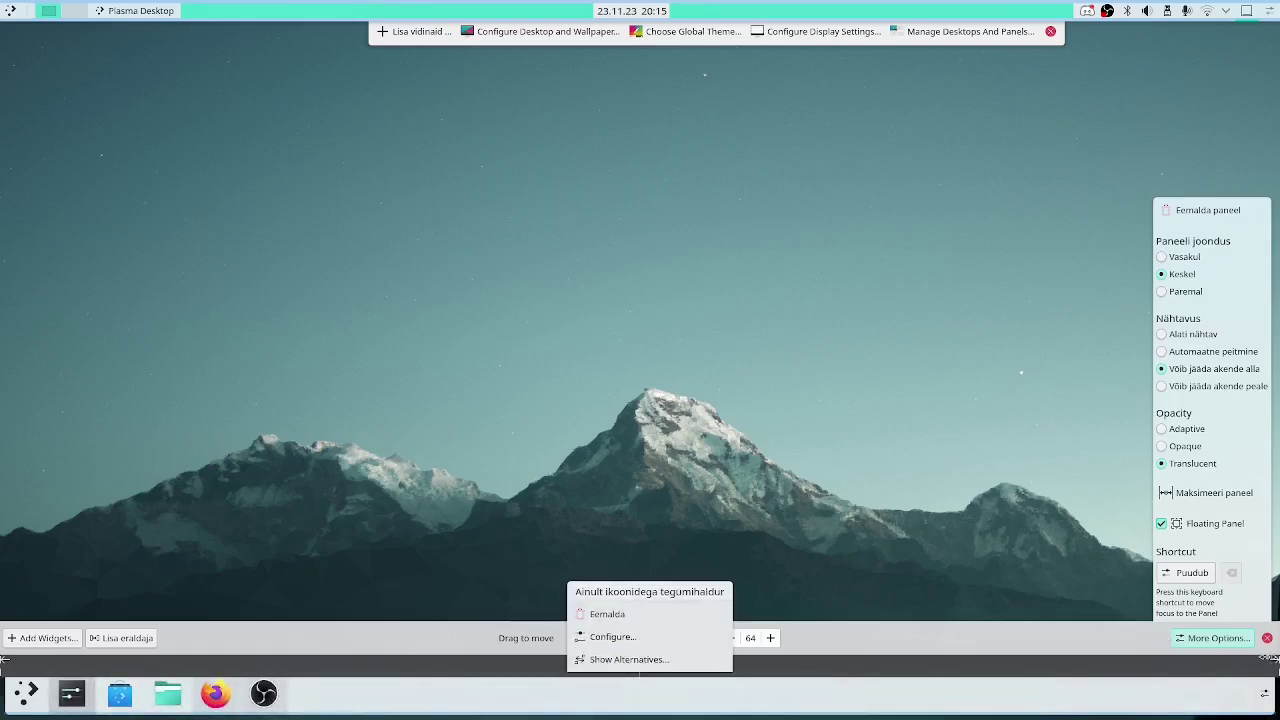
# Shorten the bottom panel at both ends and add two spacers, placing the launcher and task manager between them
pyautogui.moveTo(1274, 659); pyautogui.dragTo(1062, 668)
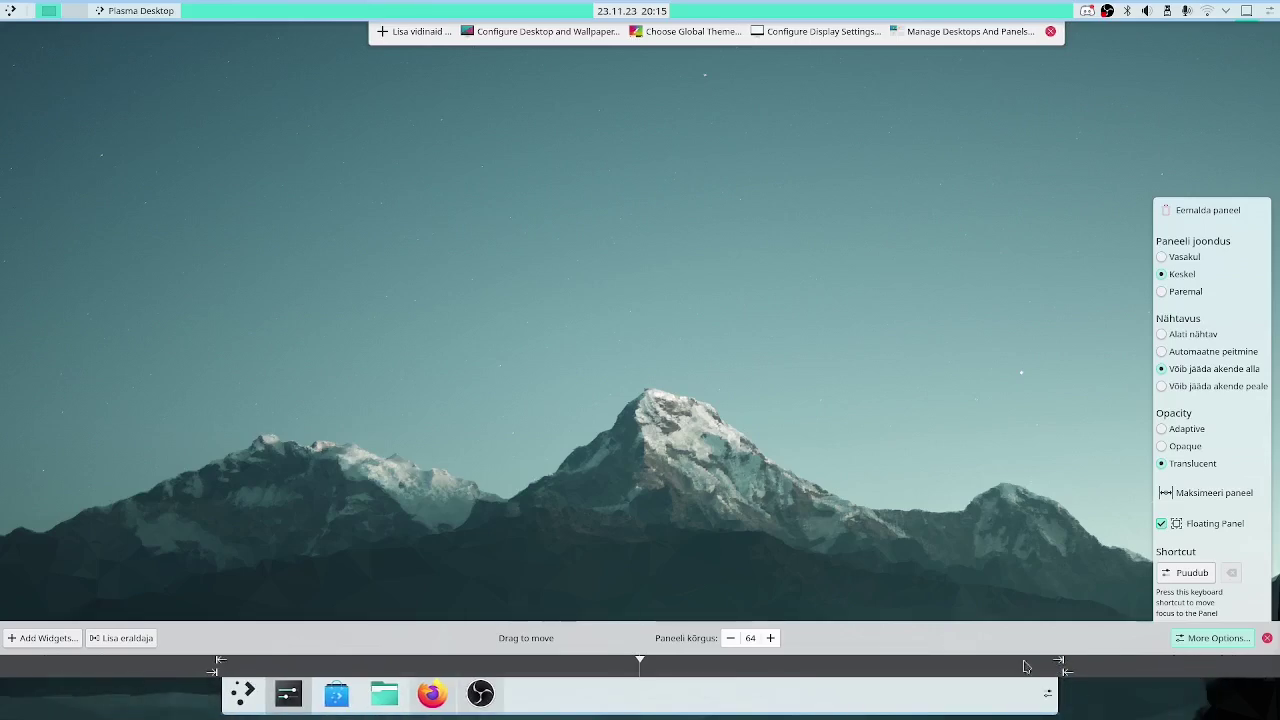
pyautogui.click(103, 637)
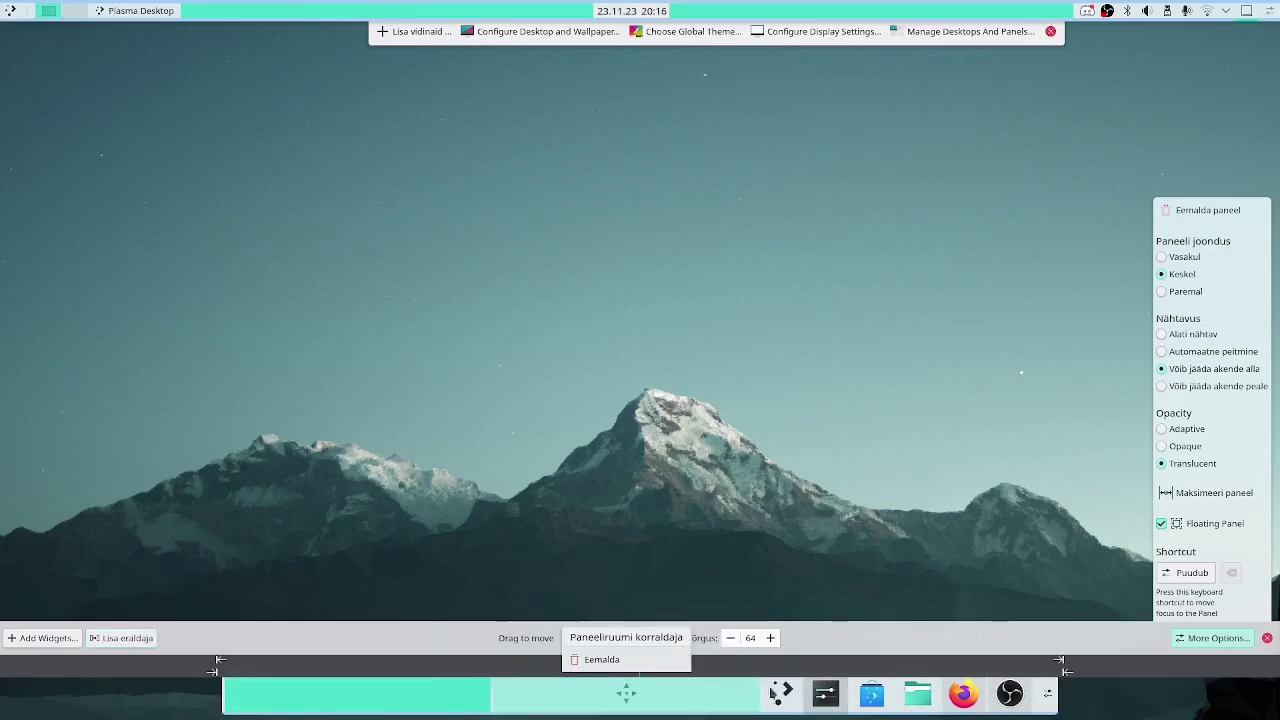
pyautogui.moveTo(793, 695)
pyautogui.moveTo(793, 695); pyautogui.dragTo(628, 693)
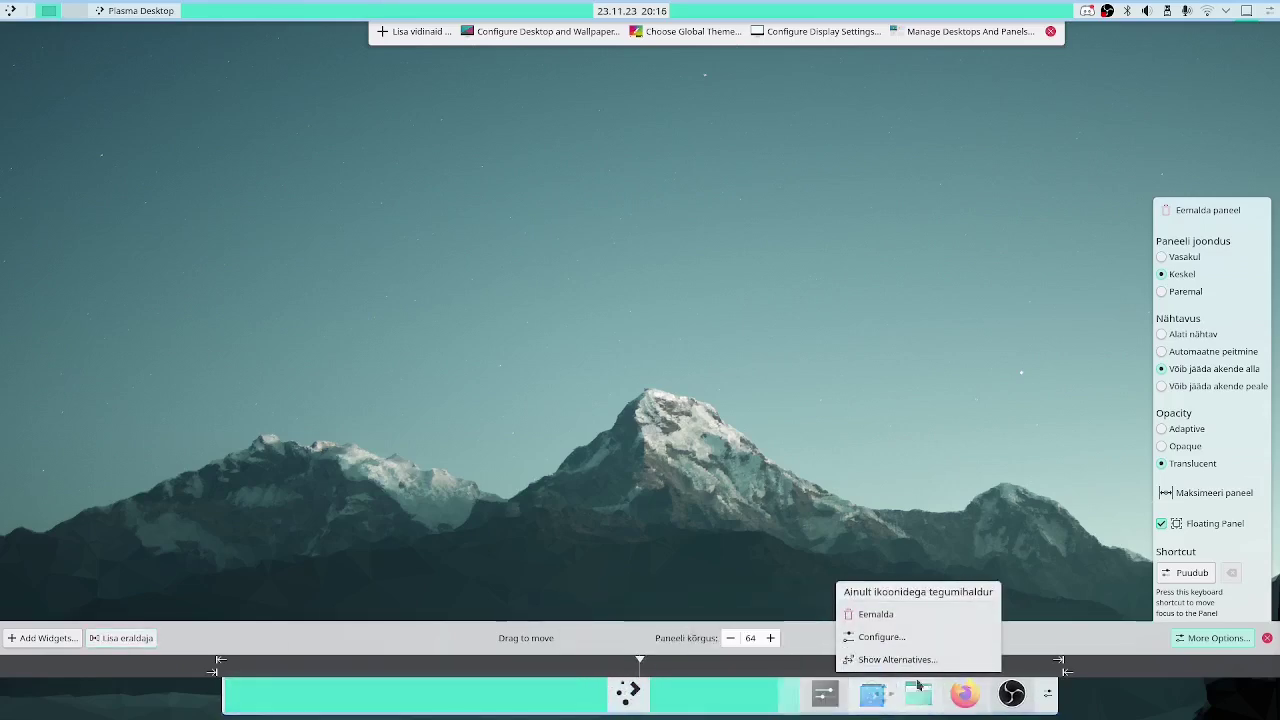
pyautogui.moveTo(779, 697)
pyautogui.mouseDown()
pyautogui.moveTo(629, 696)
pyautogui.moveTo(760, 696)
pyautogui.mouseUp()
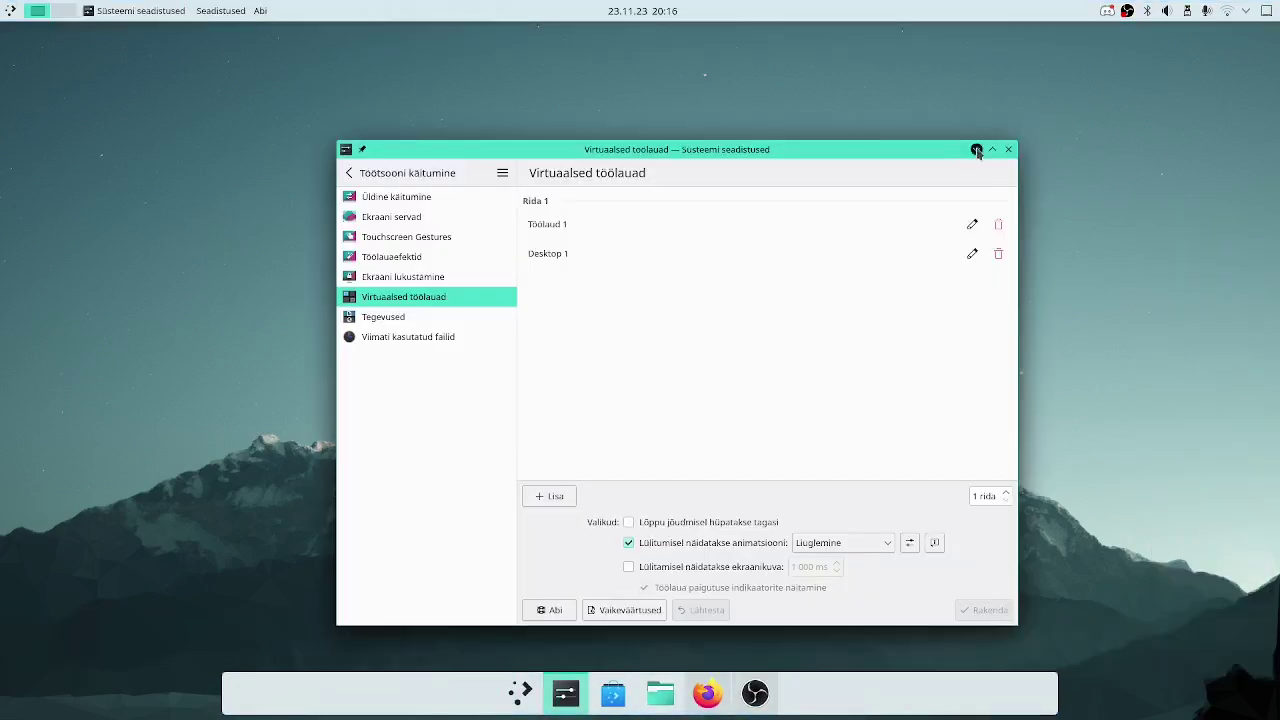
# Minimize the Virtuaalsed töölauad settings window to clear the desktop
pyautogui.click(977, 150)
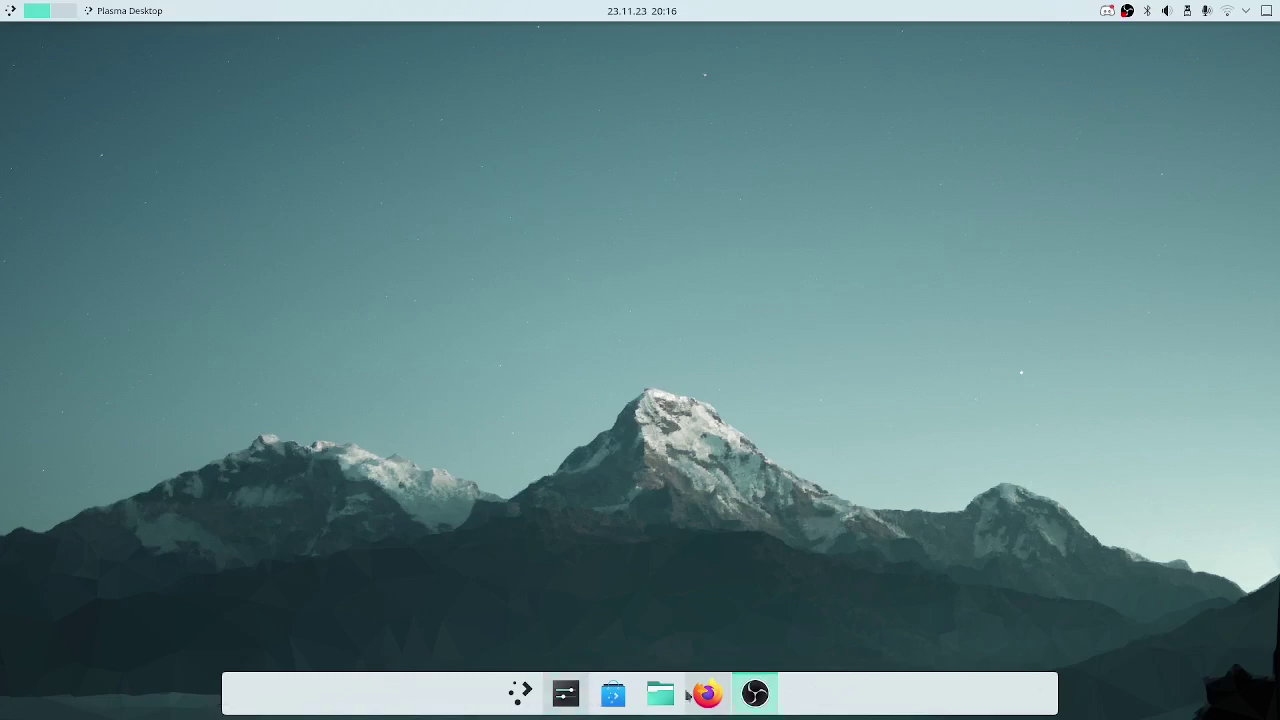
pyautogui.rightClick(415, 695)
pyautogui.click(318, 698)
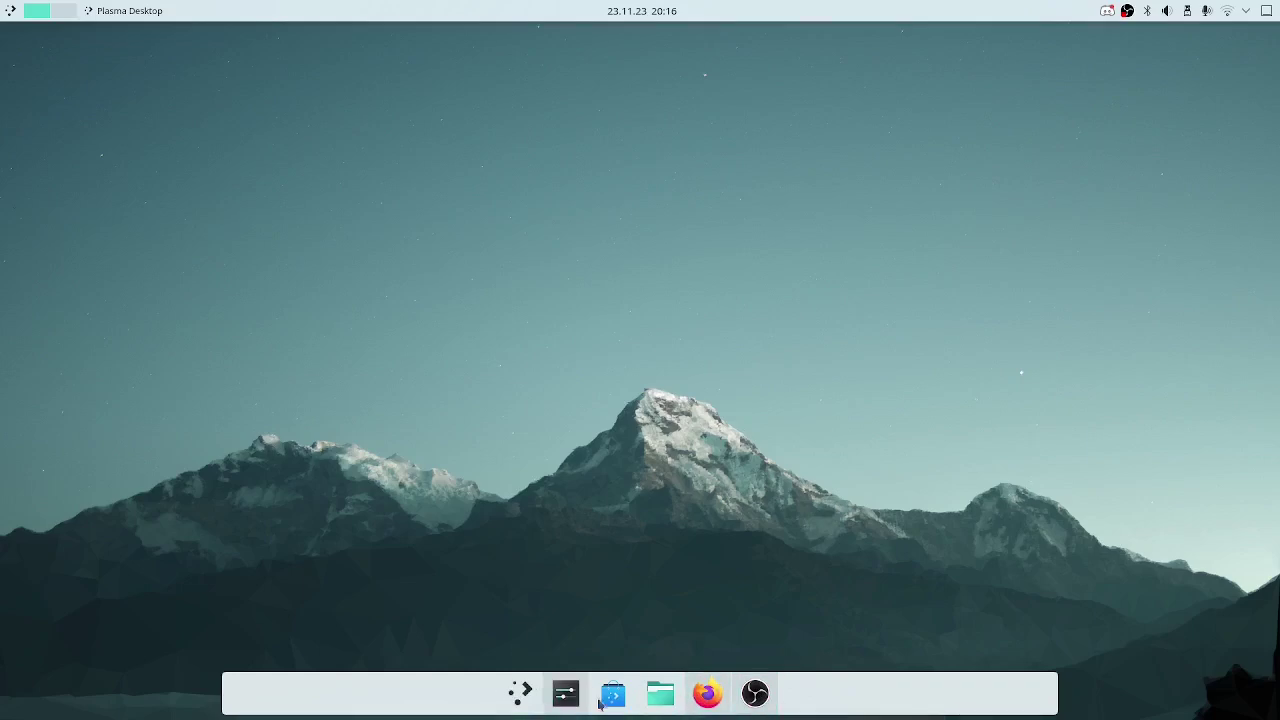
# Reduce the bottom panel's minimum length to a short span around the centre and slightly narrow its maximum length
pyautogui.rightClick(432, 694)
pyautogui.click(440, 703)
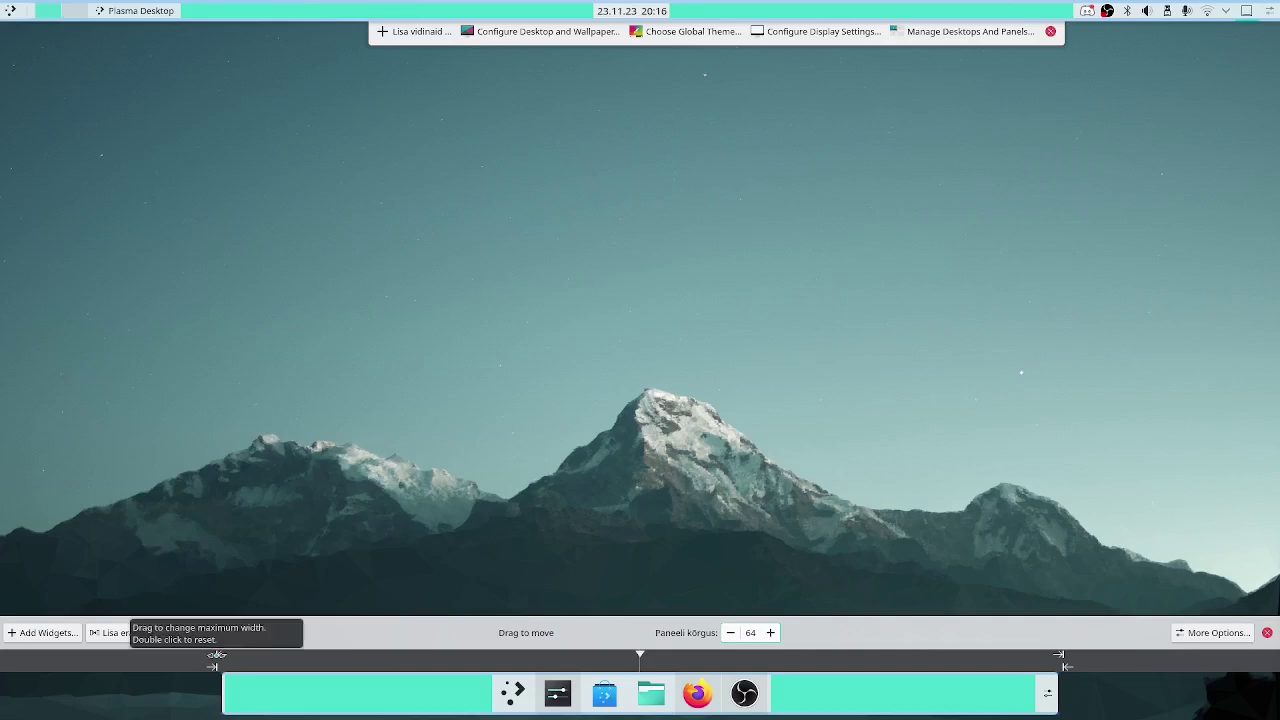
pyautogui.moveTo(205, 656); pyautogui.dragTo(627, 688)
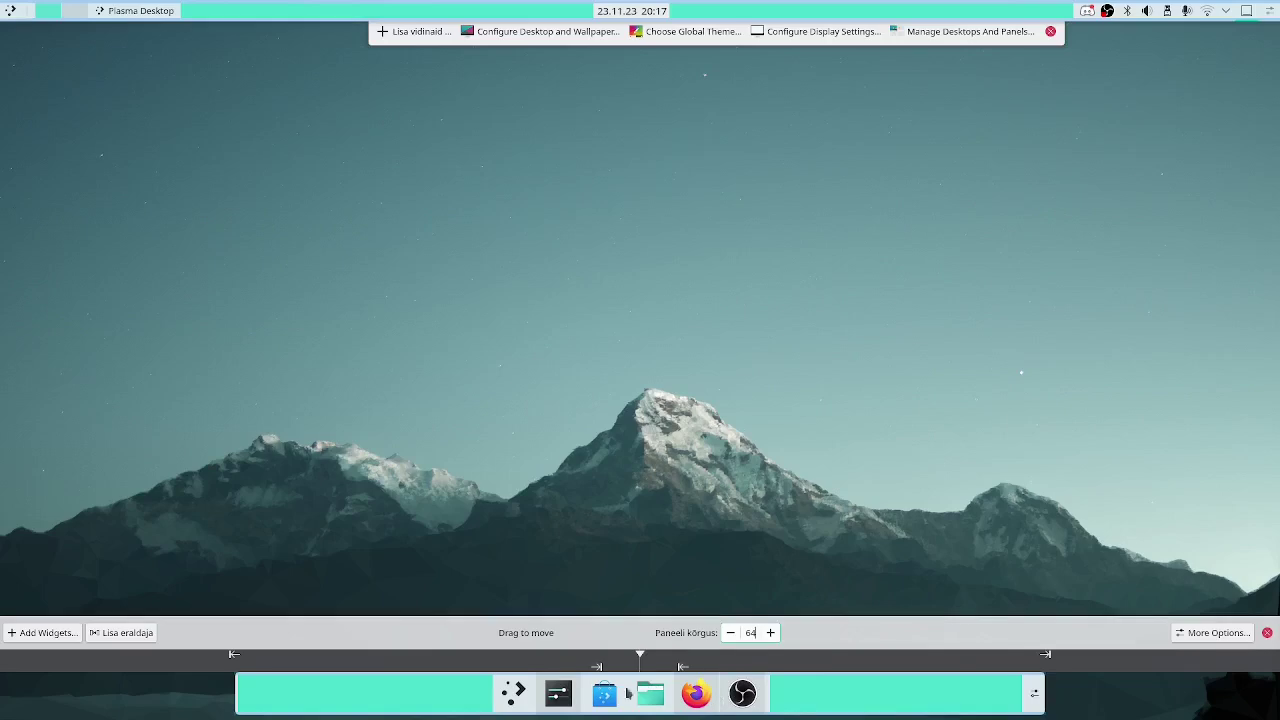
# Remove both spacers from the bottom panel and leave edit mode
pyautogui.moveTo(894, 689)
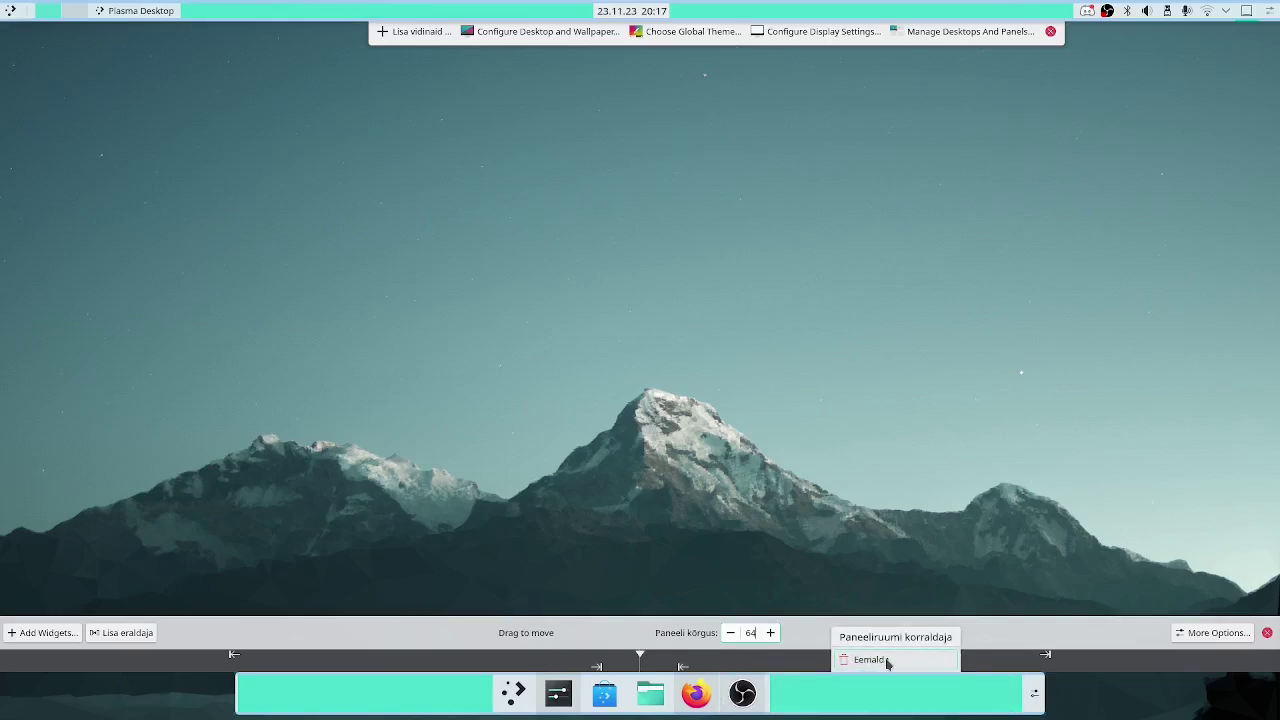
pyautogui.click(884, 662)
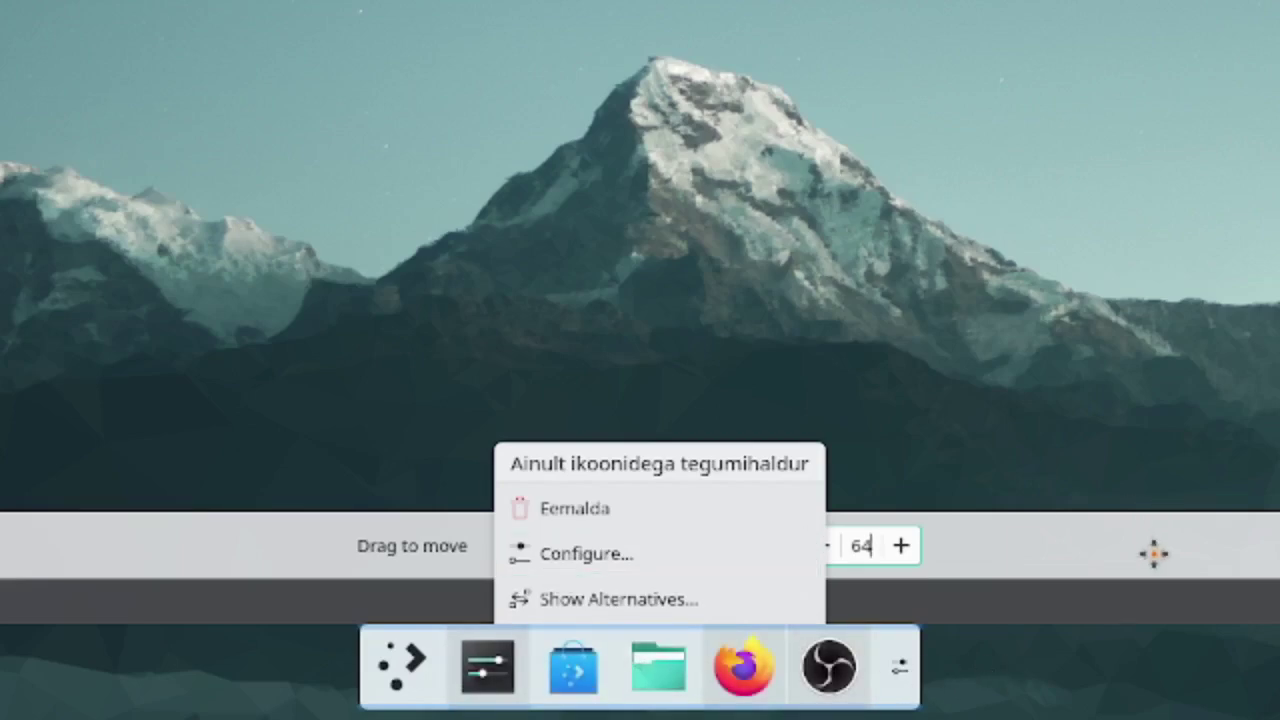
pyautogui.moveTo(388, 668)
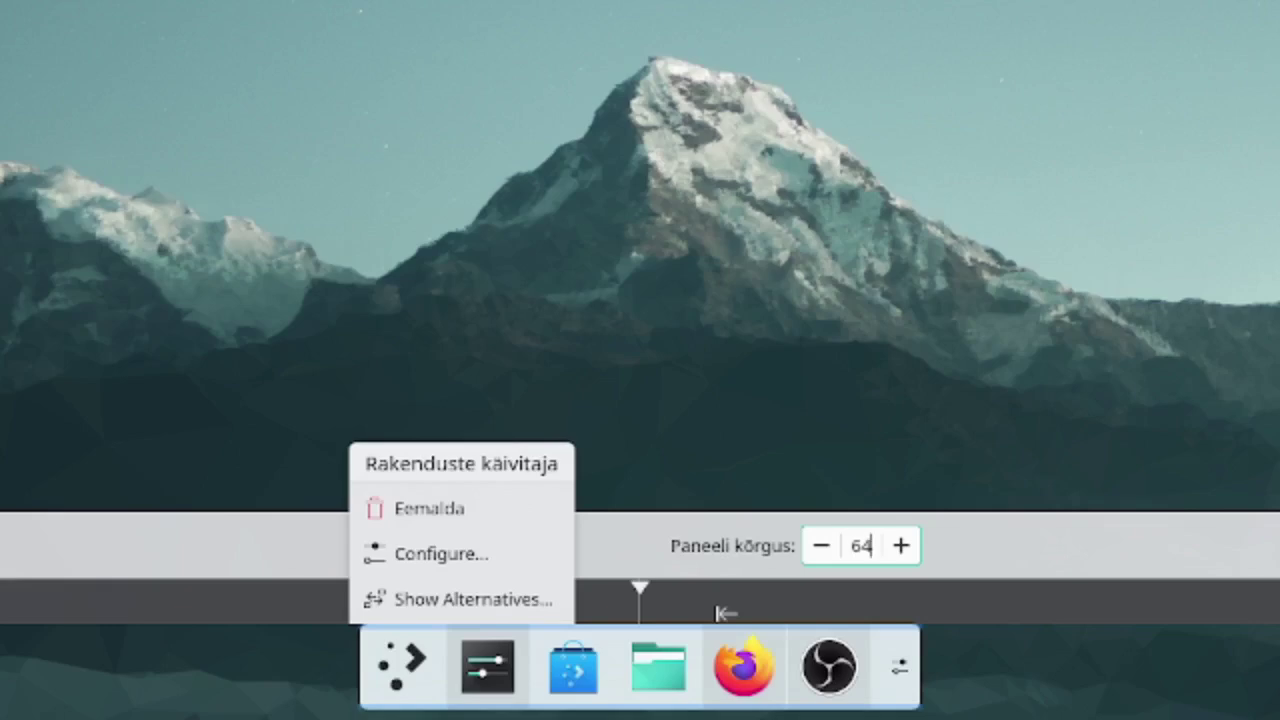
pyautogui.press('Escape')
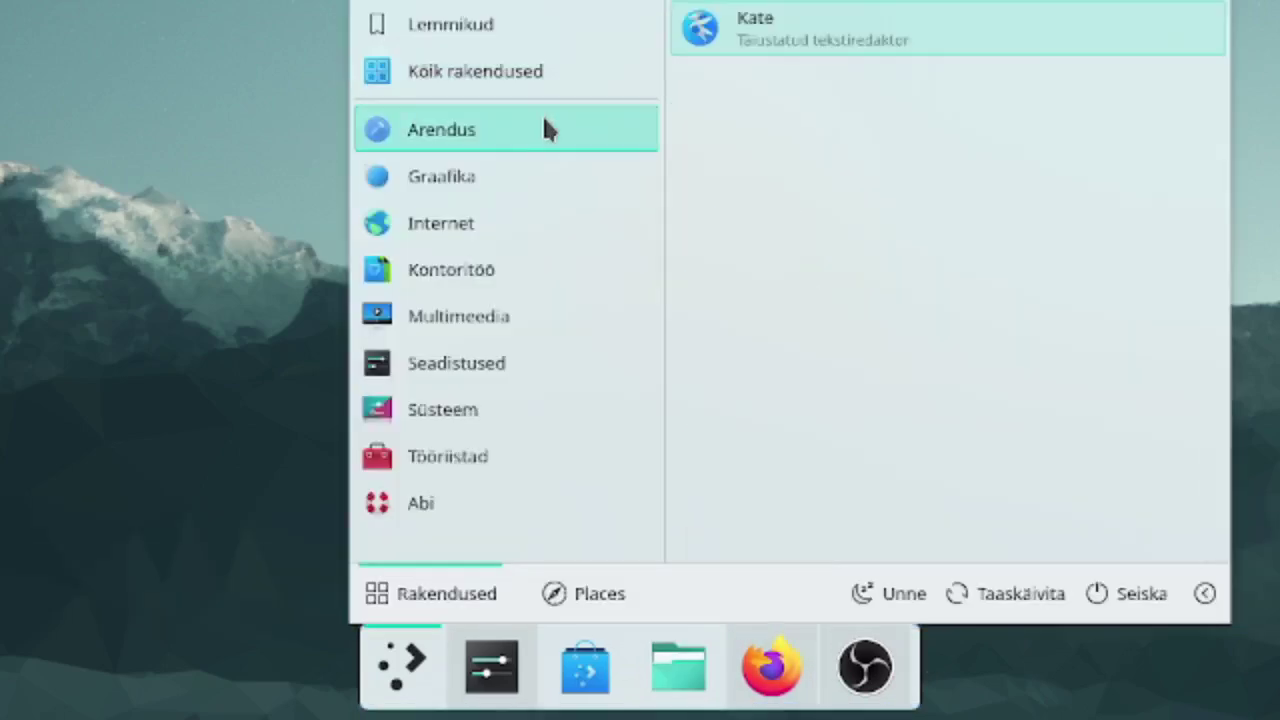
# Launch Kate and Okular from the application launcher to check how the bottom panel resizes, and close both programs
pyautogui.click(813, 36)
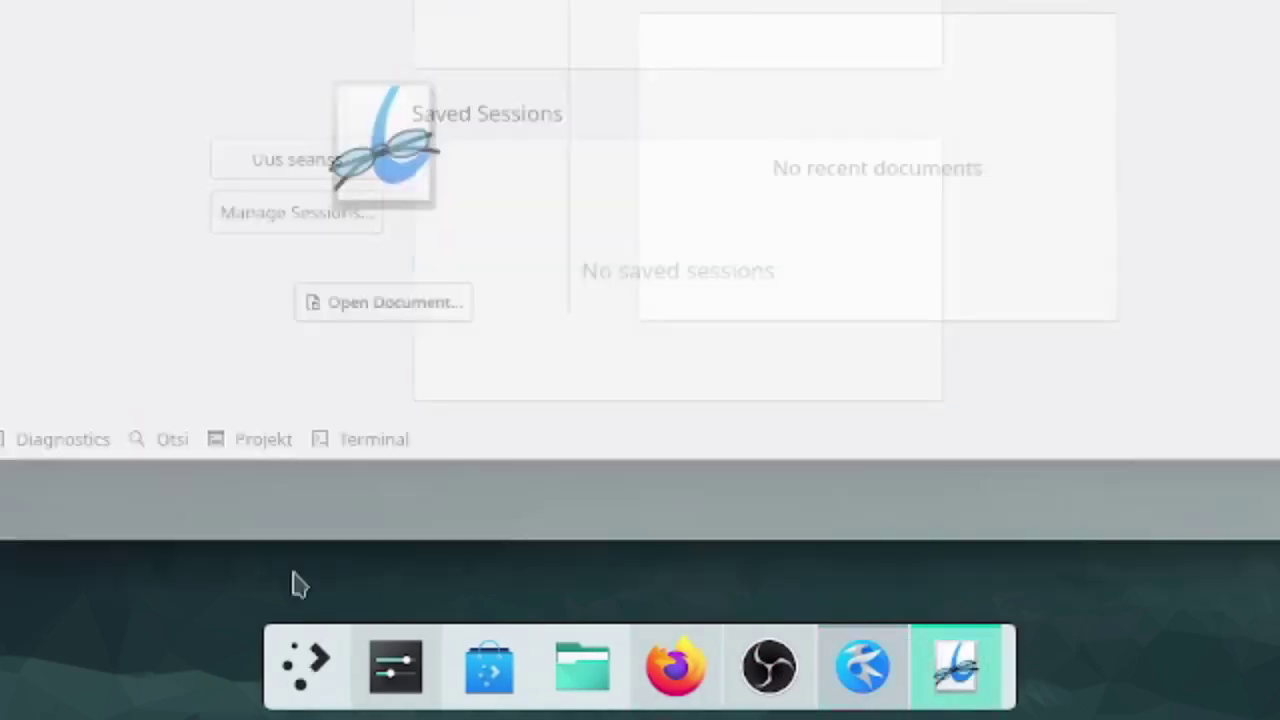
pyautogui.press('super')
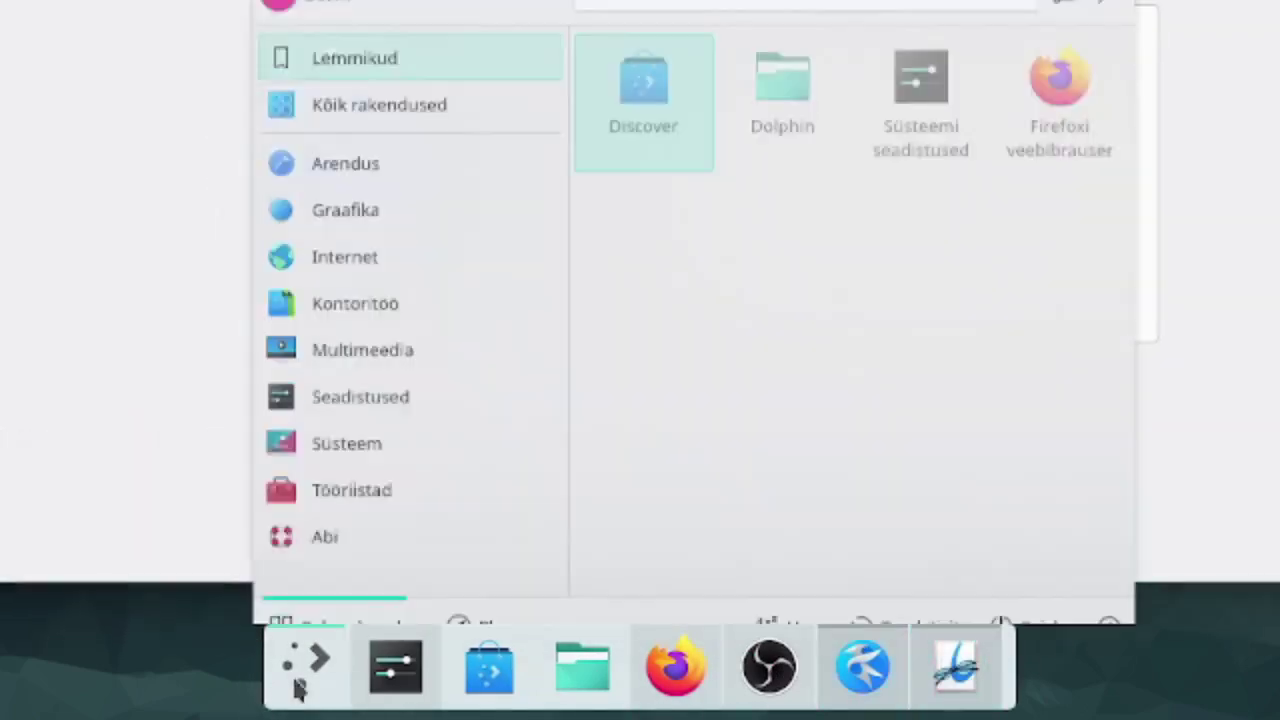
pyautogui.moveTo(412, 223)
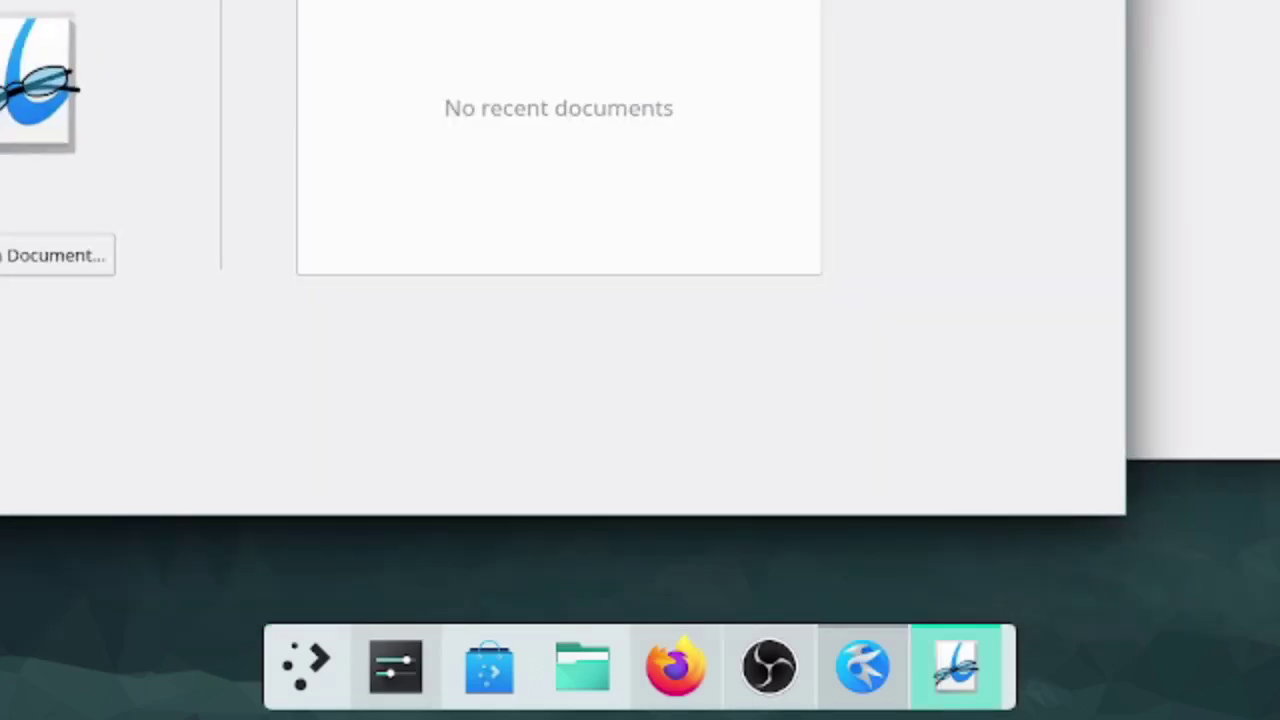
pyautogui.hotkey('alt', 'F4')
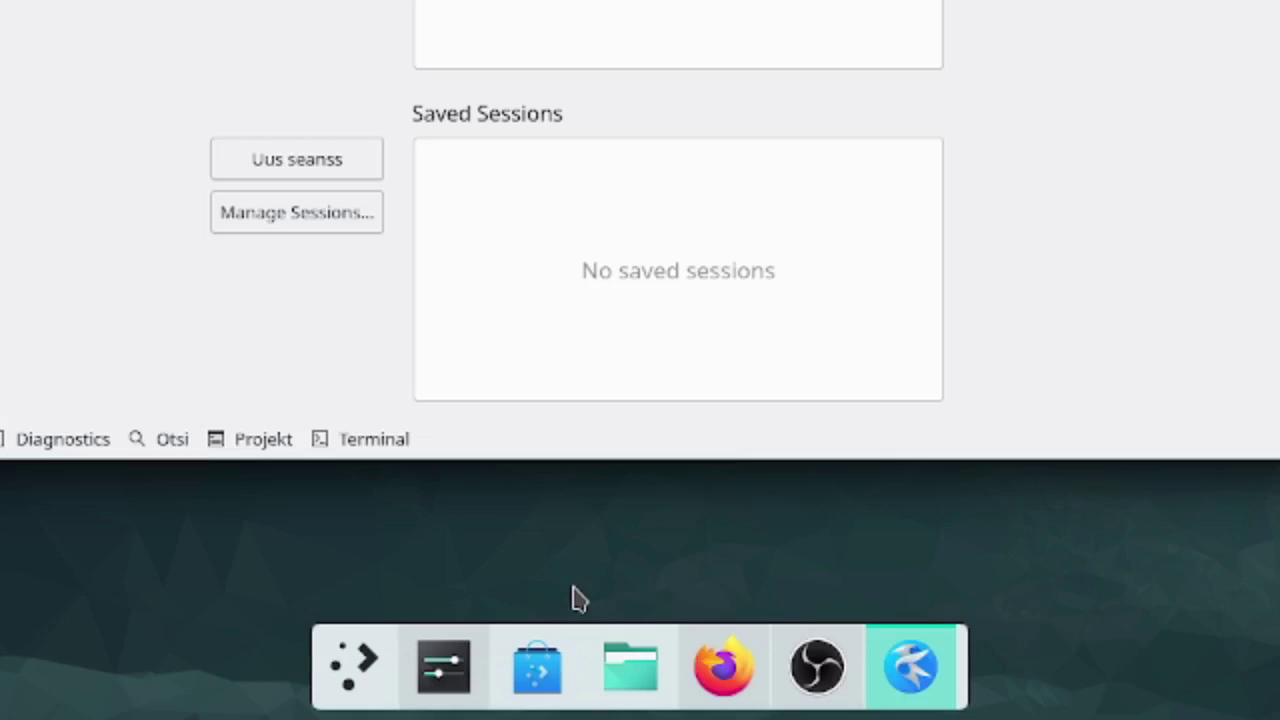
pyautogui.hotkey('ctrl', 'q')
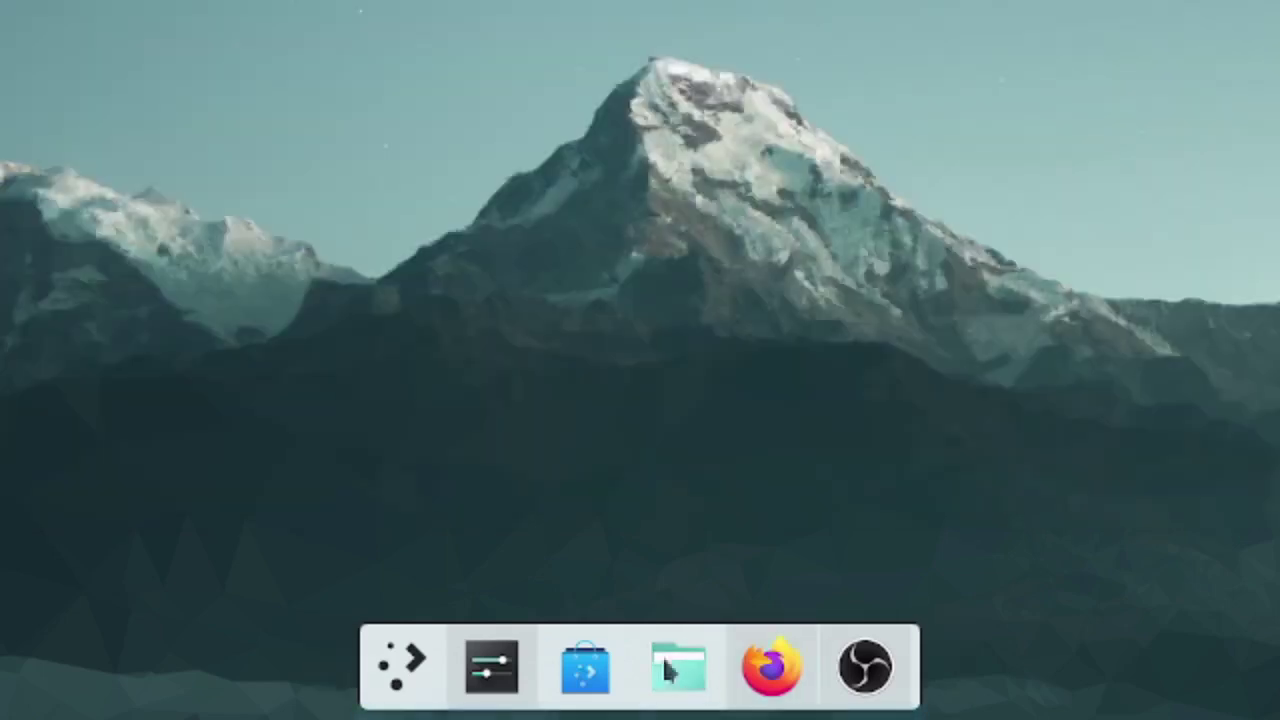
pyautogui.rightClick(620, 668)
pyautogui.click(1237, 552)
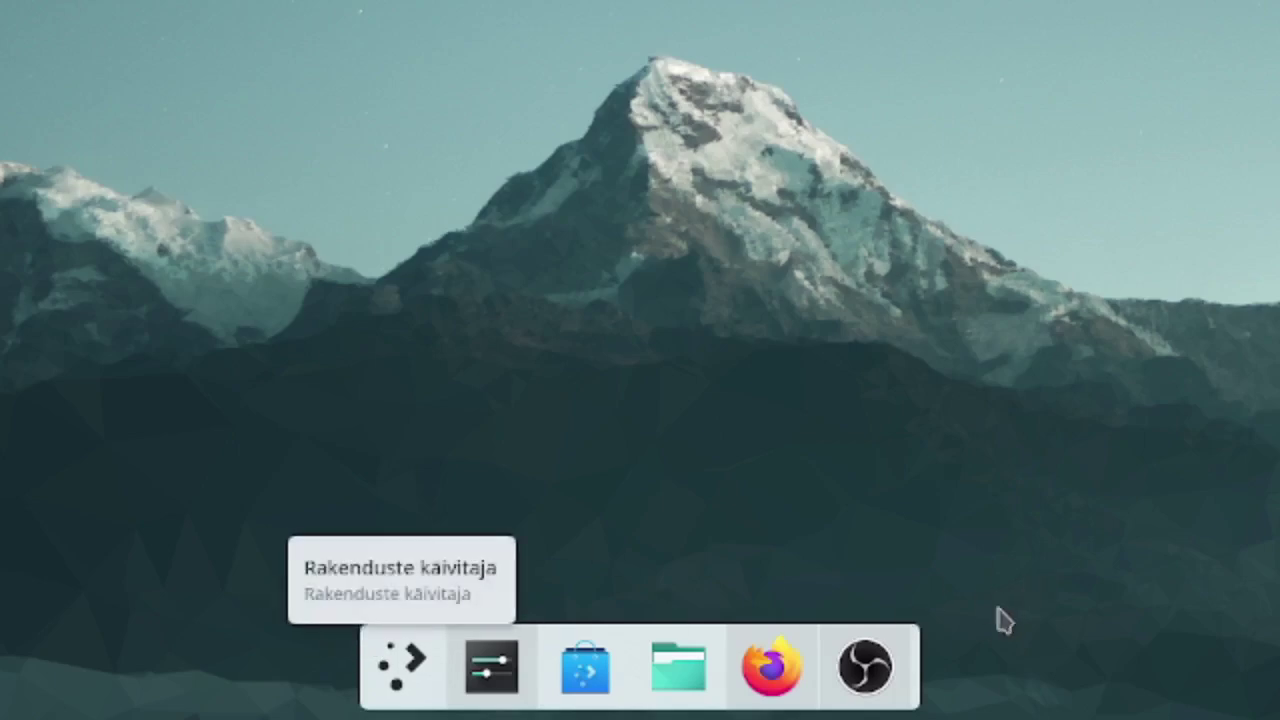
pyautogui.moveTo(915, 640)
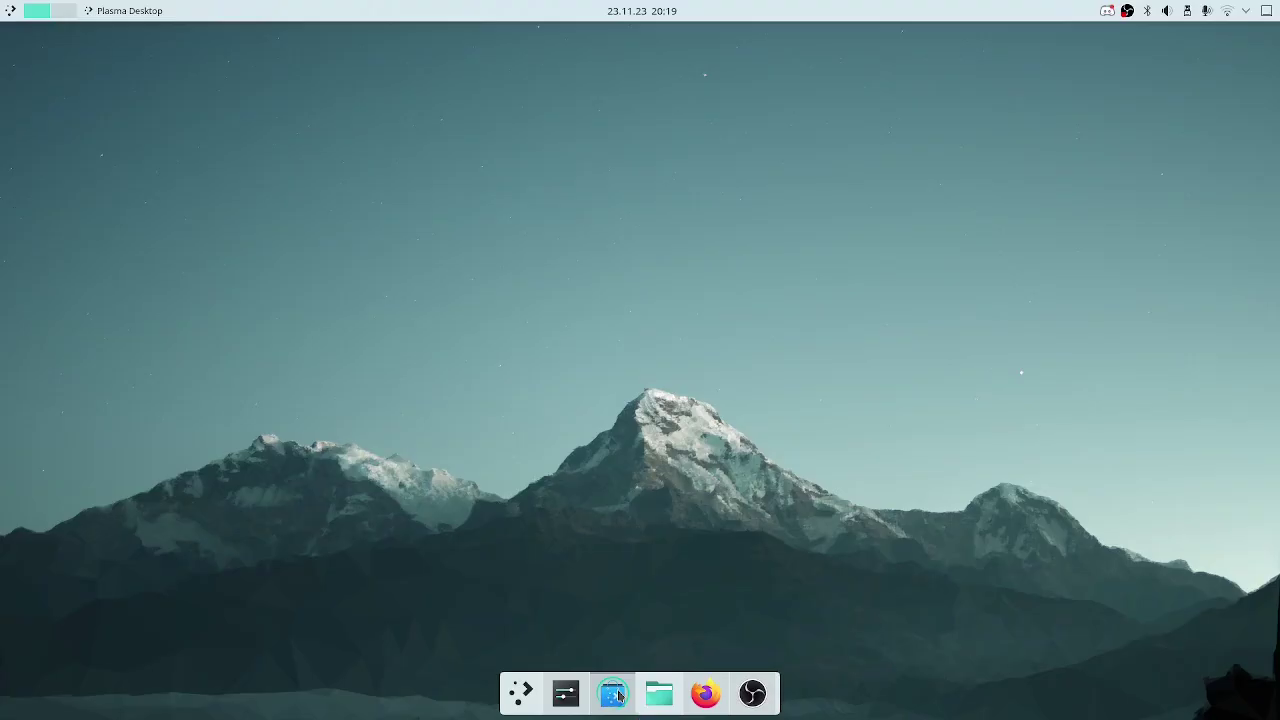
# Search Discover for "latte", view the KDE Plasma töölaud - Latte ülesanded page, and close Discover
pyautogui.click(592, 672)
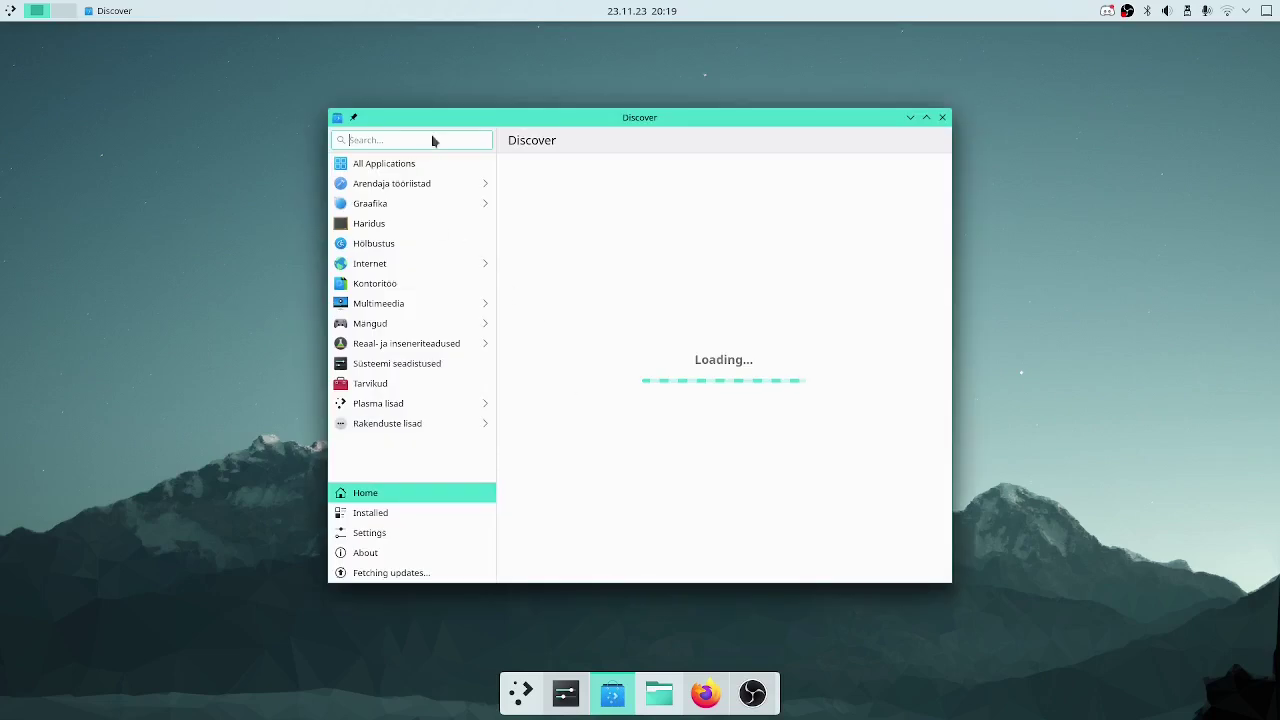
pyautogui.write('latte')
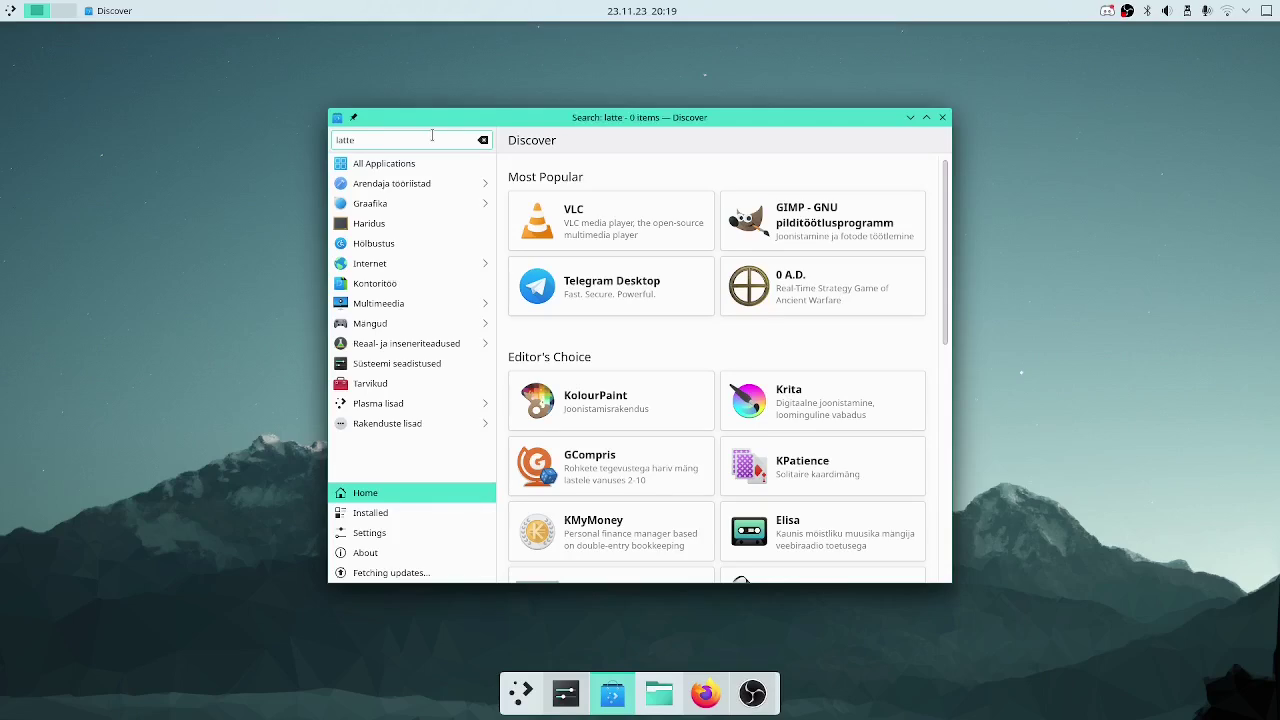
pyautogui.click(546, 206)
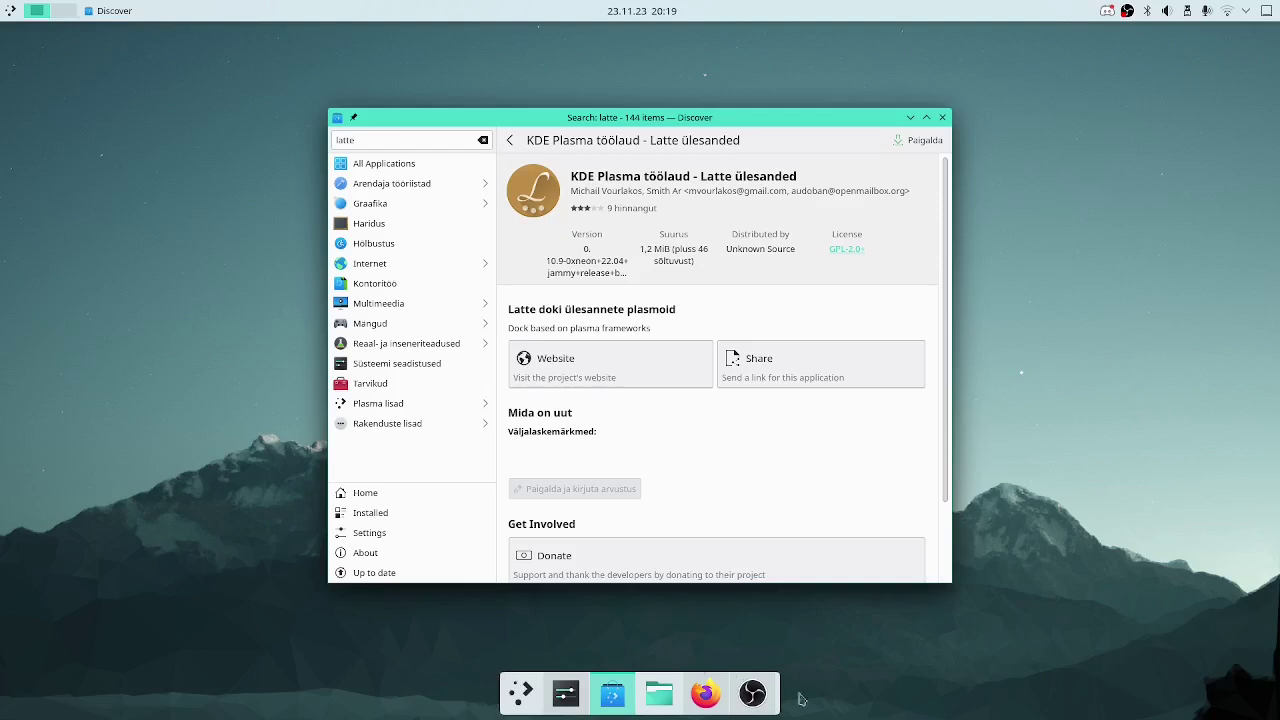
pyautogui.click(943, 122)
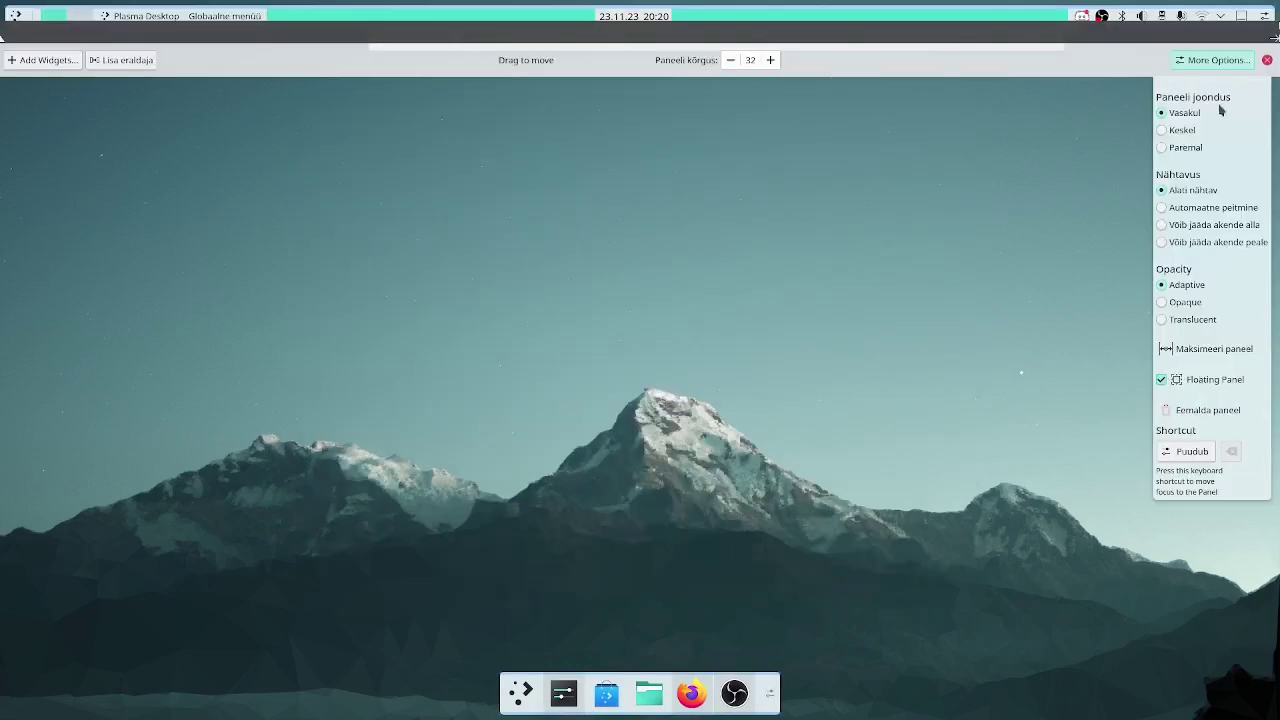
# Close the top panel's settings and leave edit mode
pyautogui.click(1266, 62)
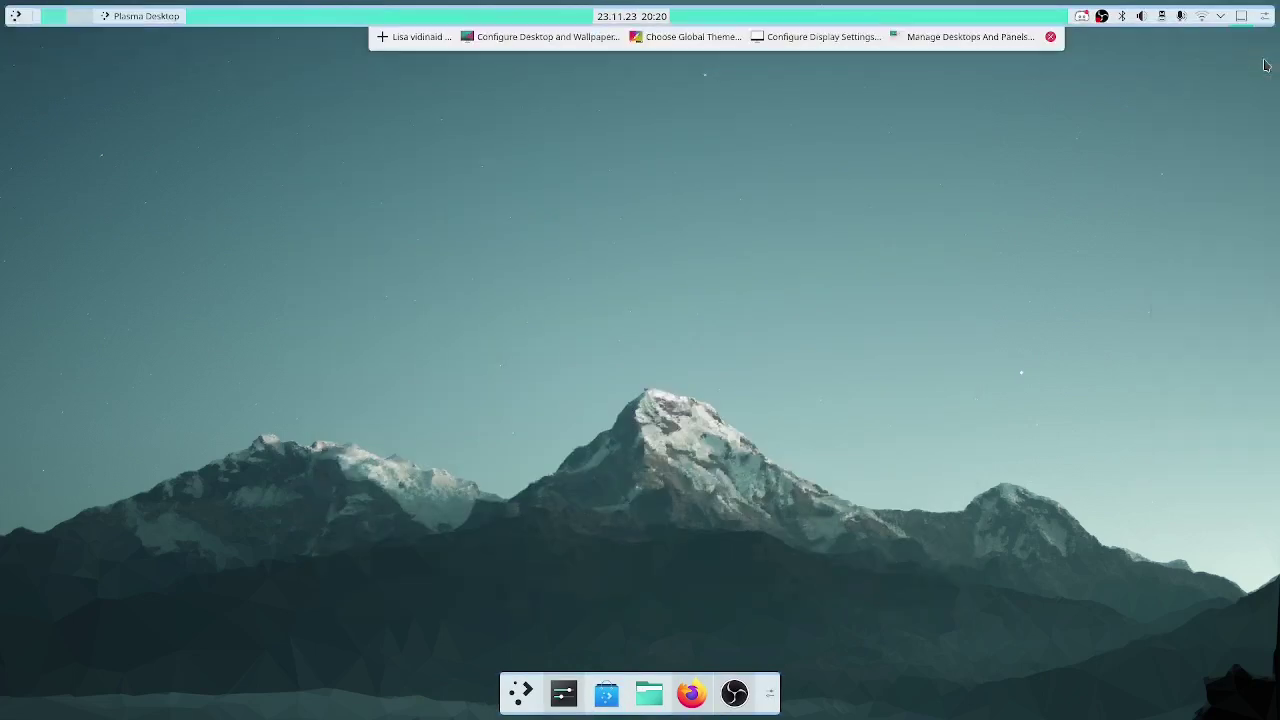
pyautogui.click(1051, 37)
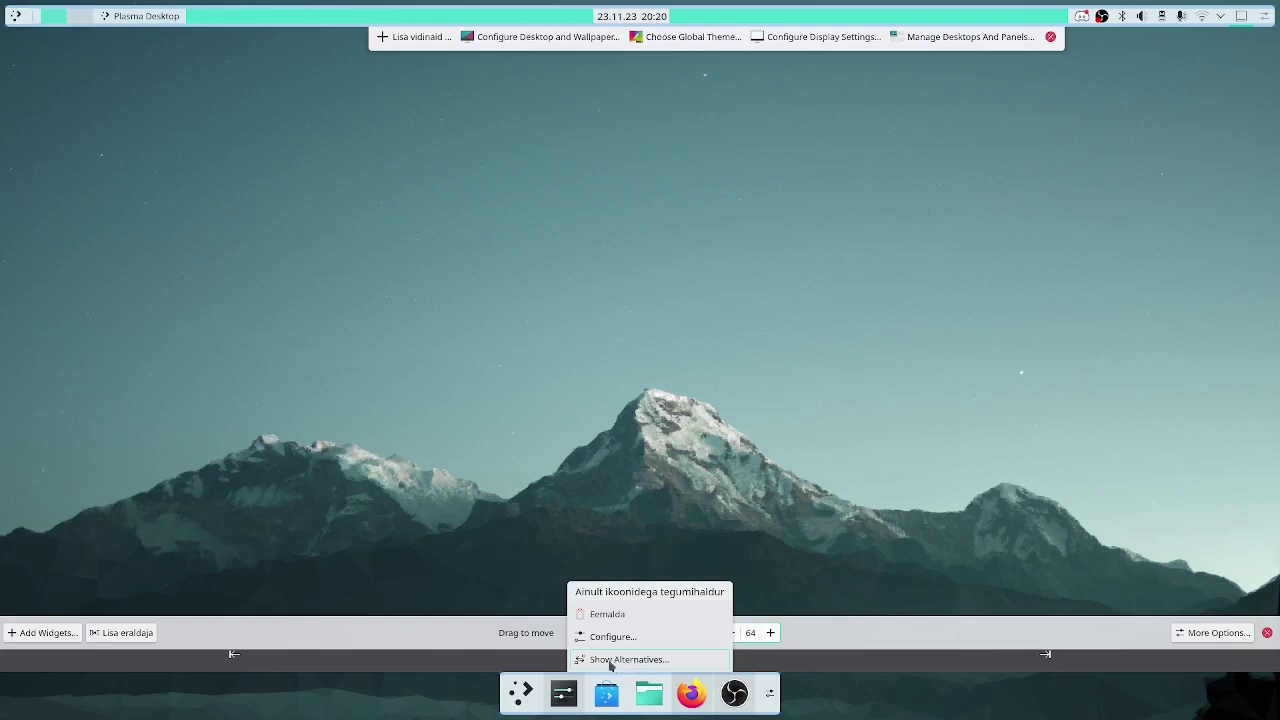
# Replace the bottom panel's icons-only task manager with the Tegumihaldur alternative
pyautogui.click(610, 660)
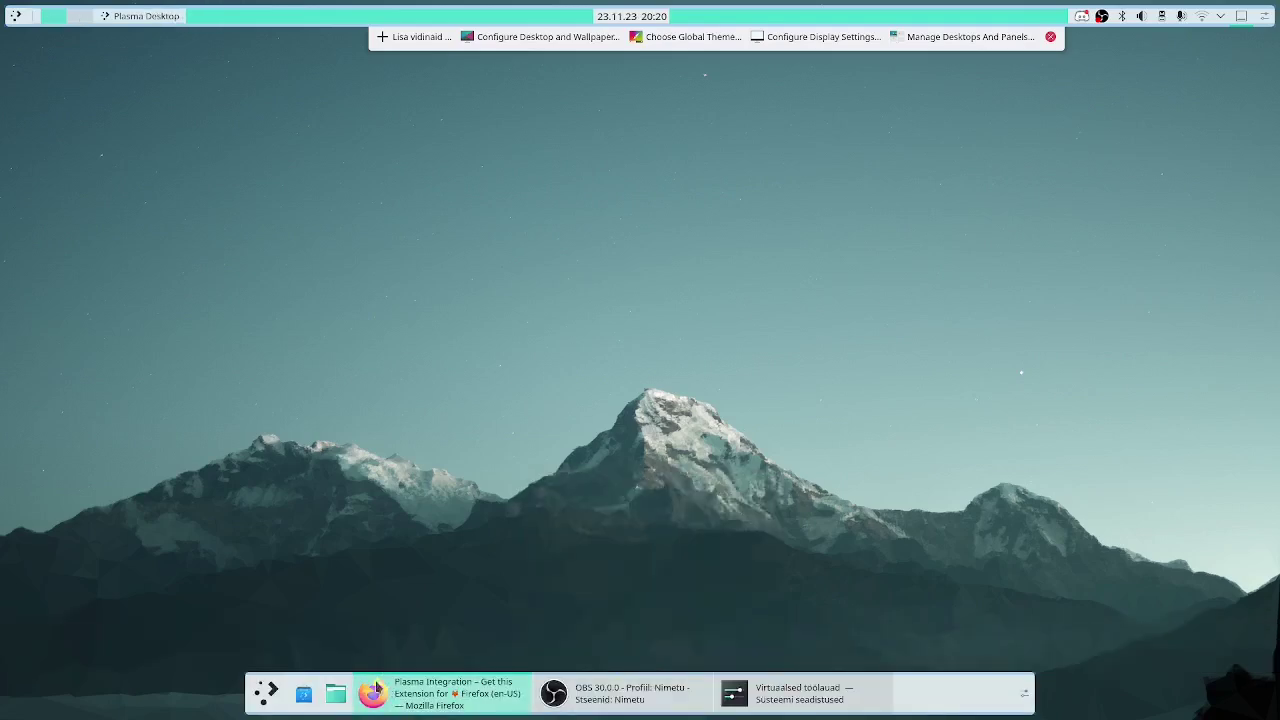
pyautogui.moveTo(382, 689)
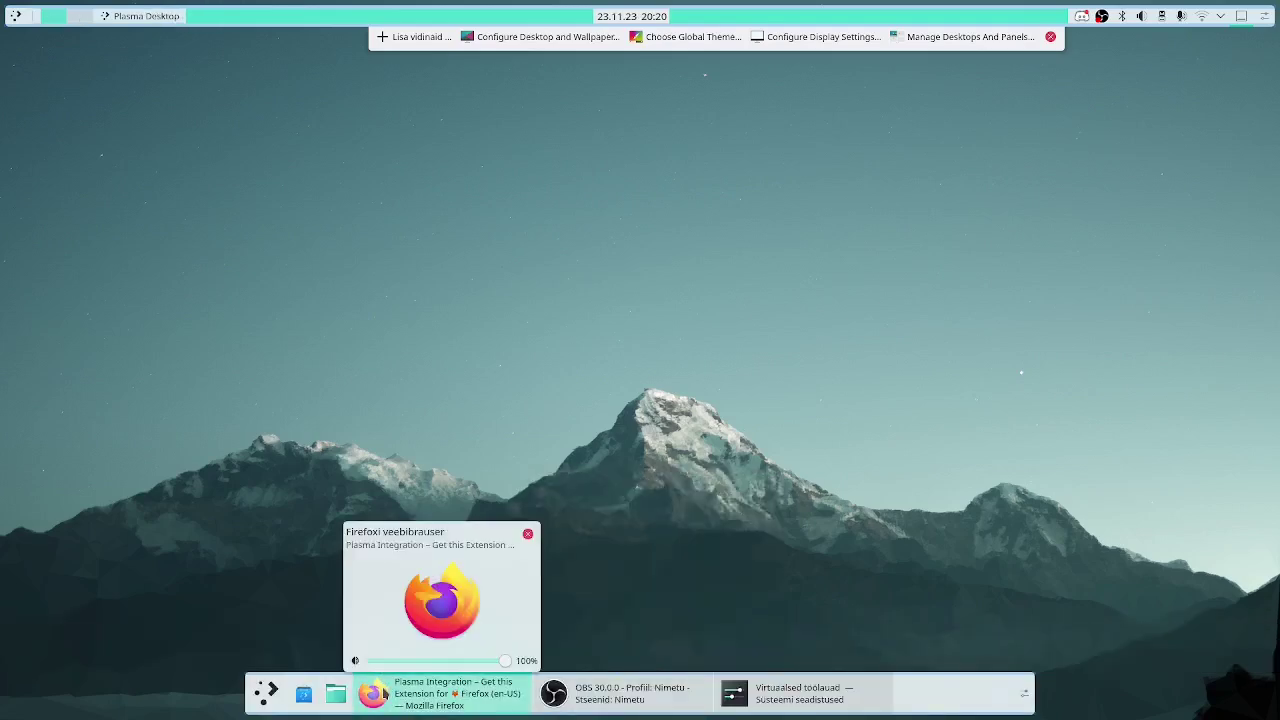
# Switch the bottom panel's task manager back to the Ainult ikoonidega tegumihaldur alternative
pyautogui.rightClick(461, 697)
pyautogui.rightClick(914, 690)
pyautogui.click(968, 709)
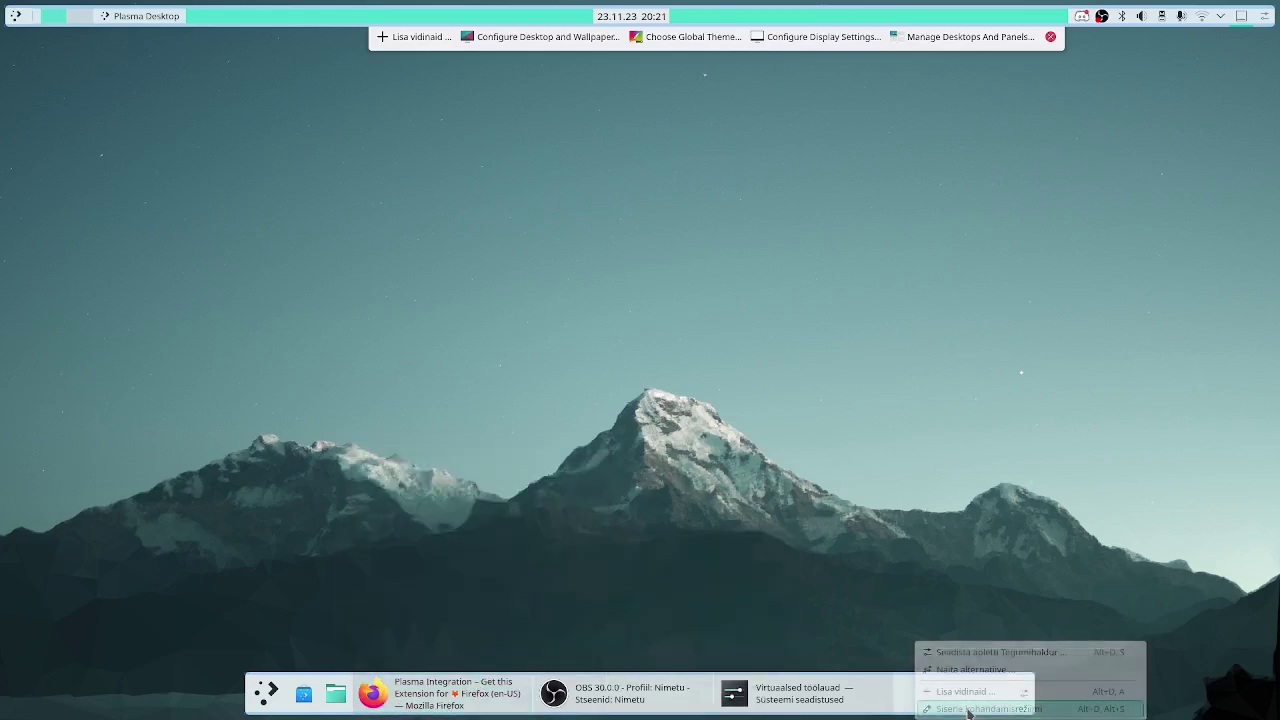
pyautogui.rightClick(909, 690)
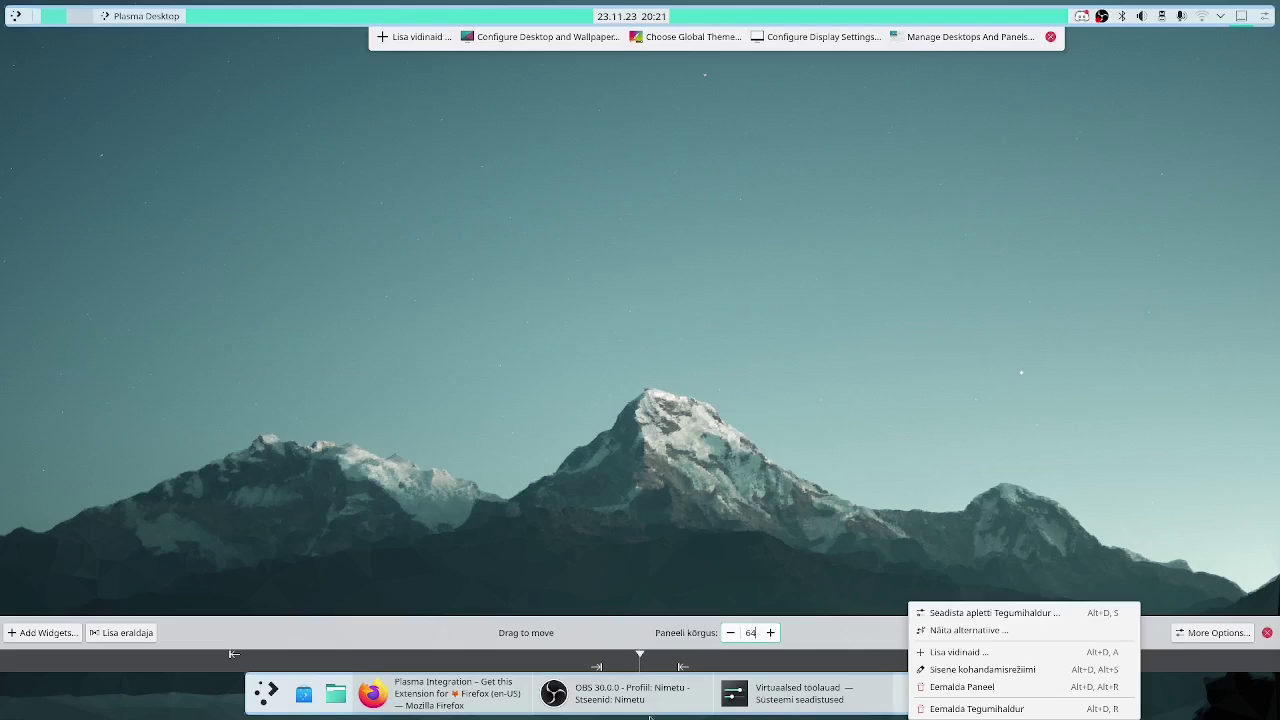
pyautogui.click(646, 650)
pyautogui.click(920, 286)
pyautogui.rightClick(919, 704)
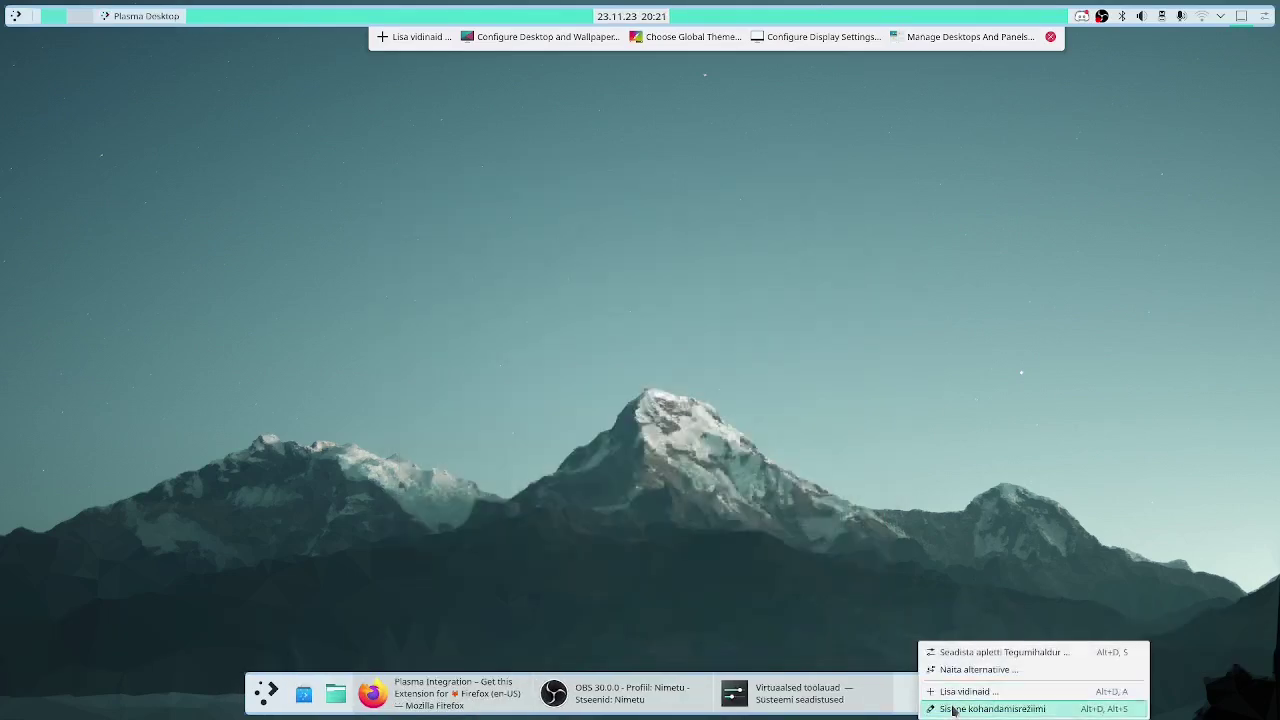
pyautogui.click(935, 629)
pyautogui.moveTo(871, 694)
pyautogui.click(650, 660)
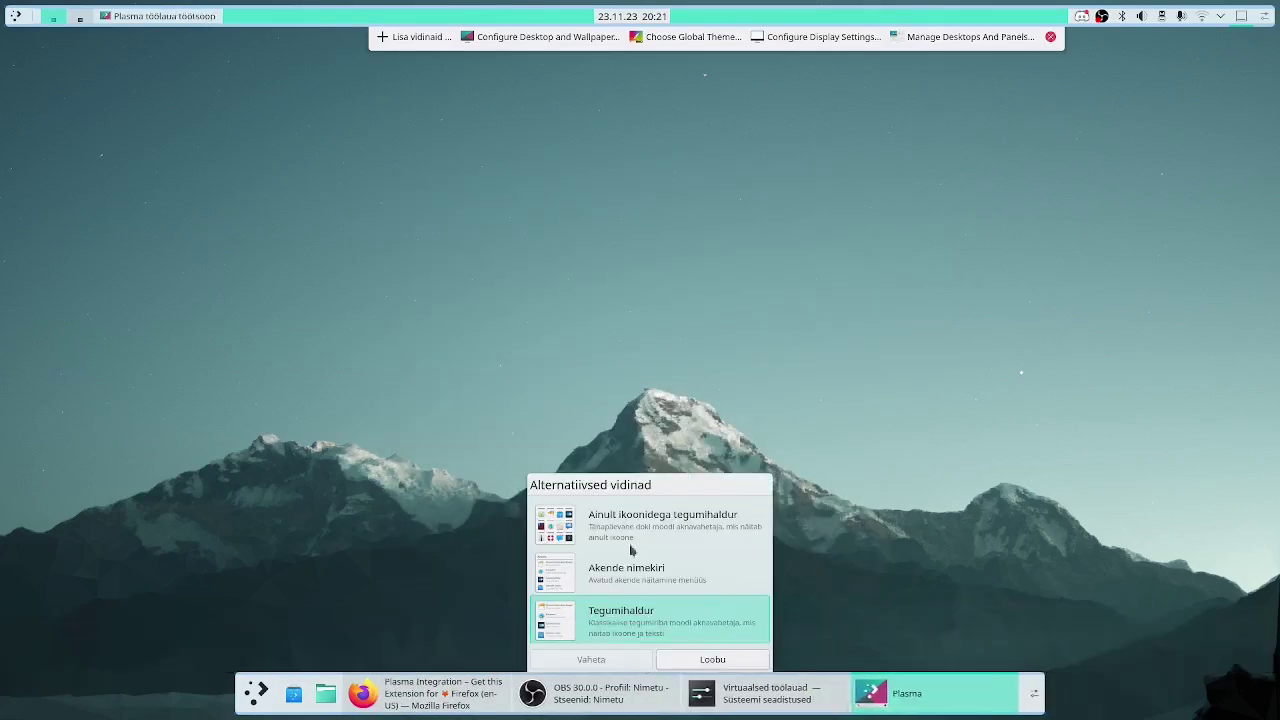
pyautogui.click(648, 522)
pyautogui.click(600, 662)
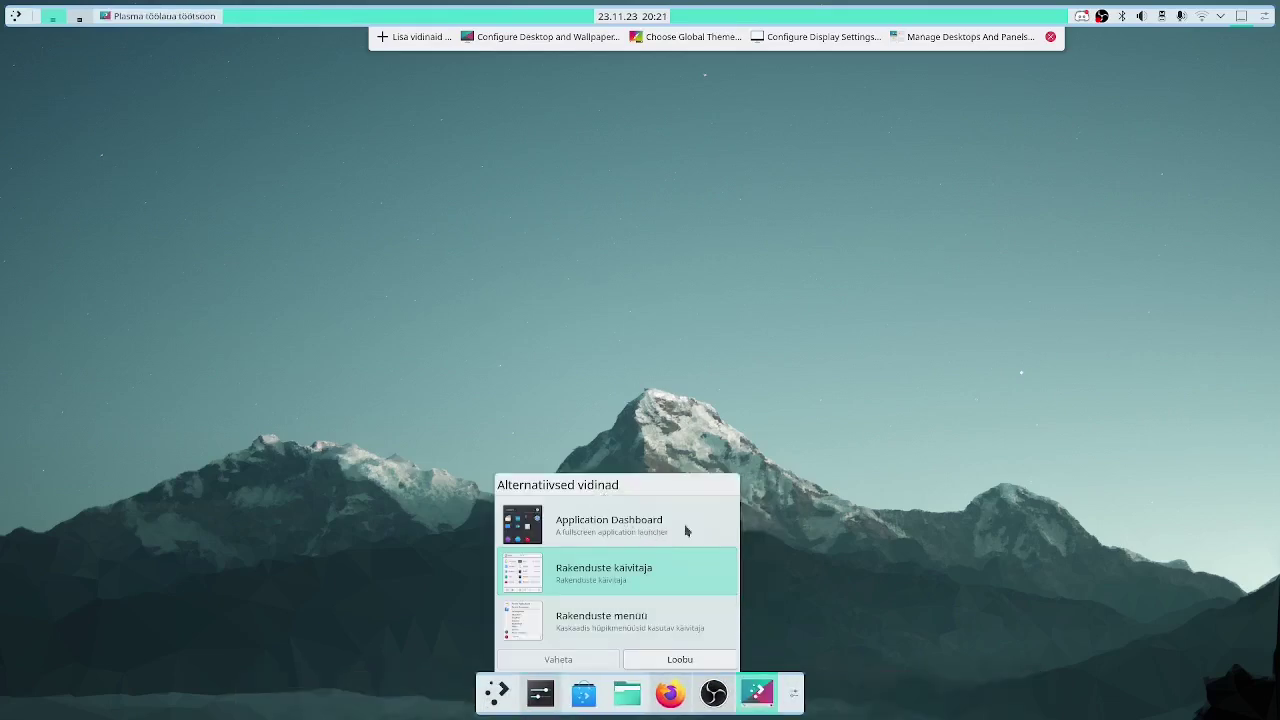
# Replace the bottom panel's application launcher with Application Dashboard and open the fullscreen dashboard to check it
pyautogui.click(612, 528)
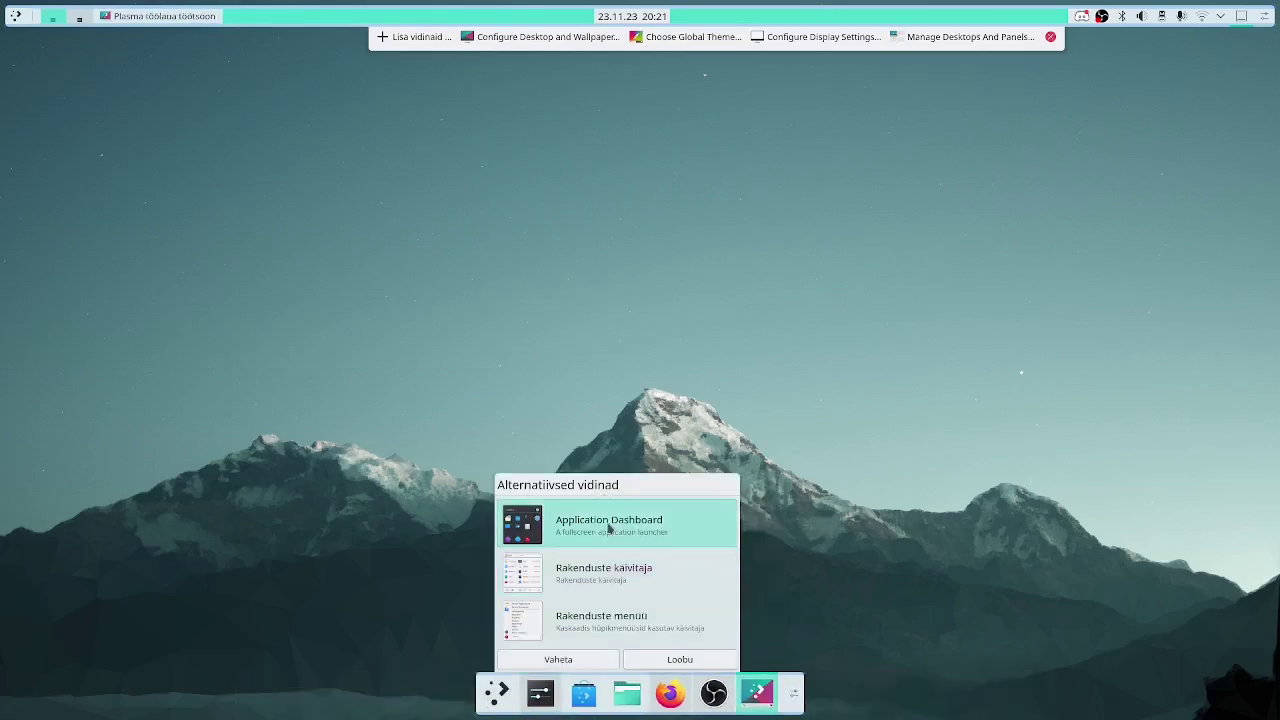
pyautogui.click(559, 659)
pyautogui.click(1050, 36)
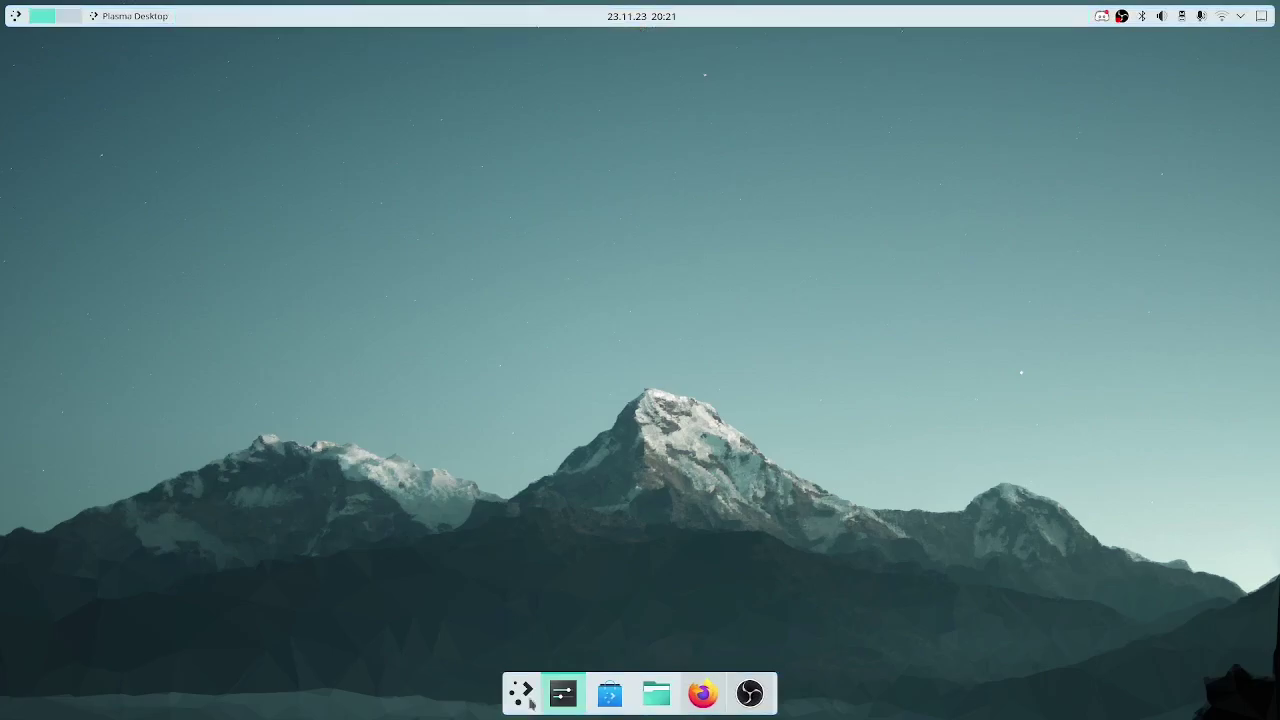
pyautogui.click(521, 693)
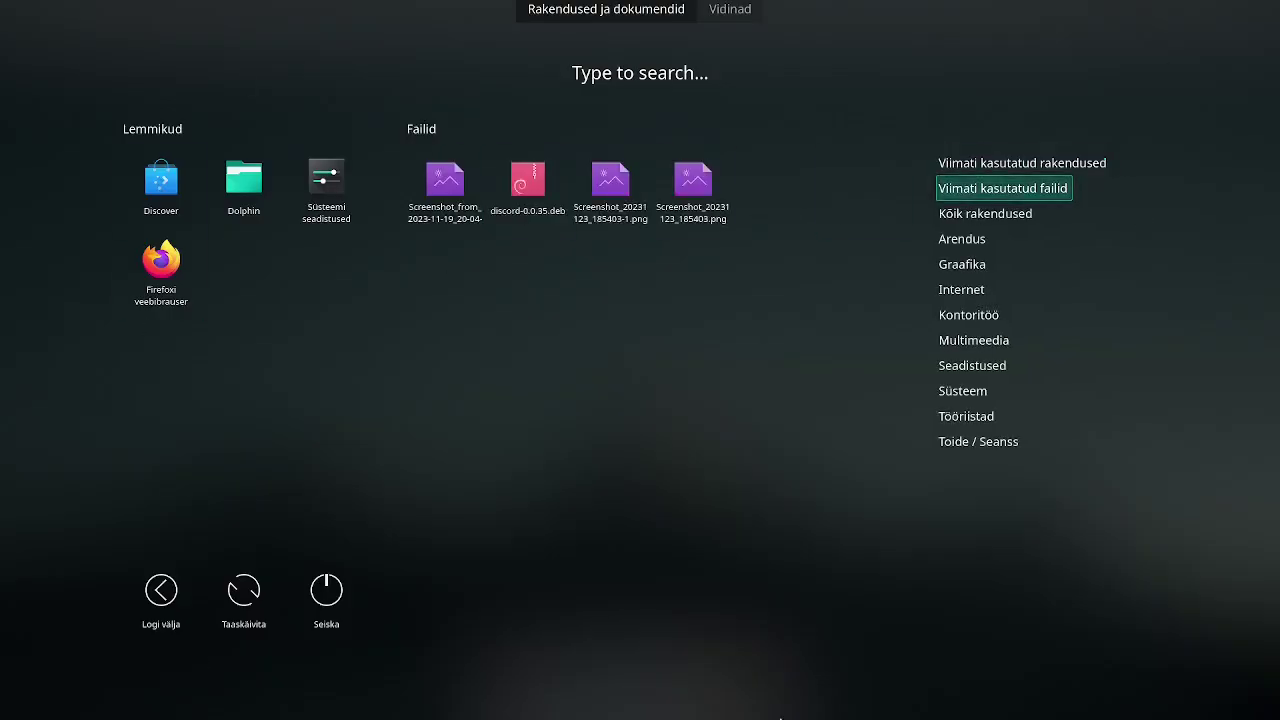
pyautogui.press('Escape')
# Turn on Sekundite näitamine in the top panel's digital clock settings and apply the change
pyautogui.rightClick(634, 16)
pyautogui.click(634, 57)
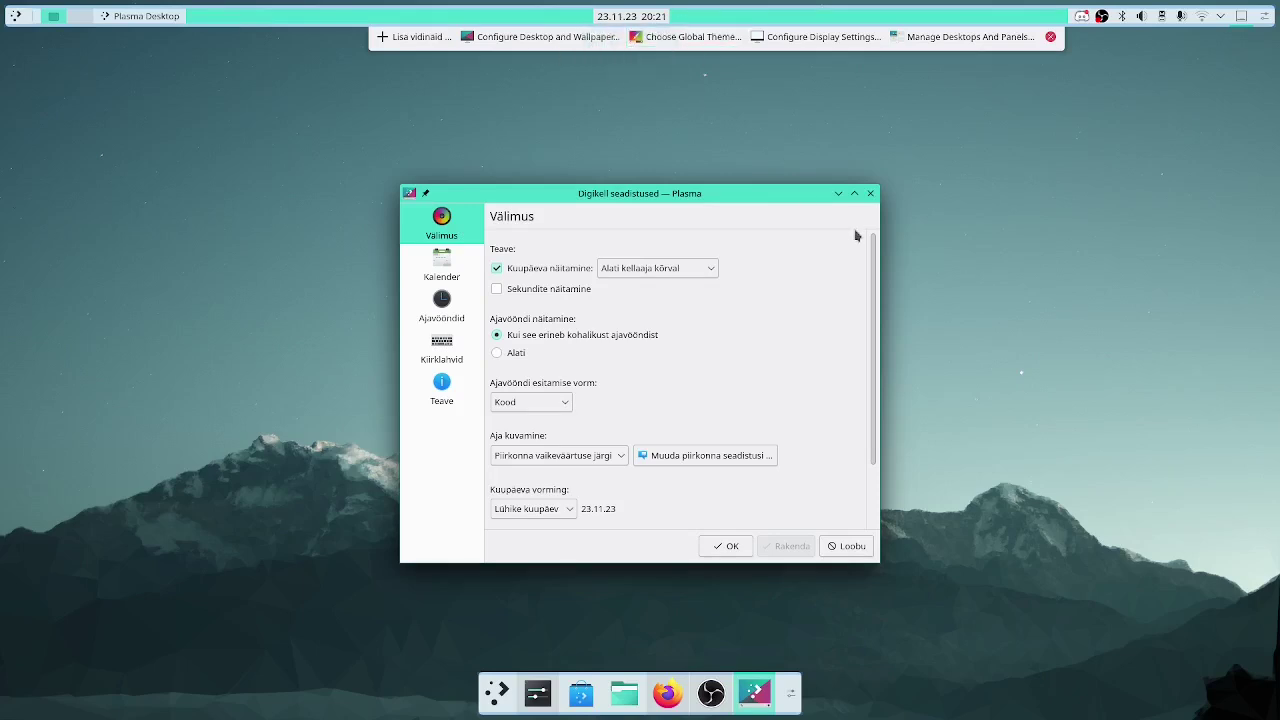
pyautogui.click(516, 286)
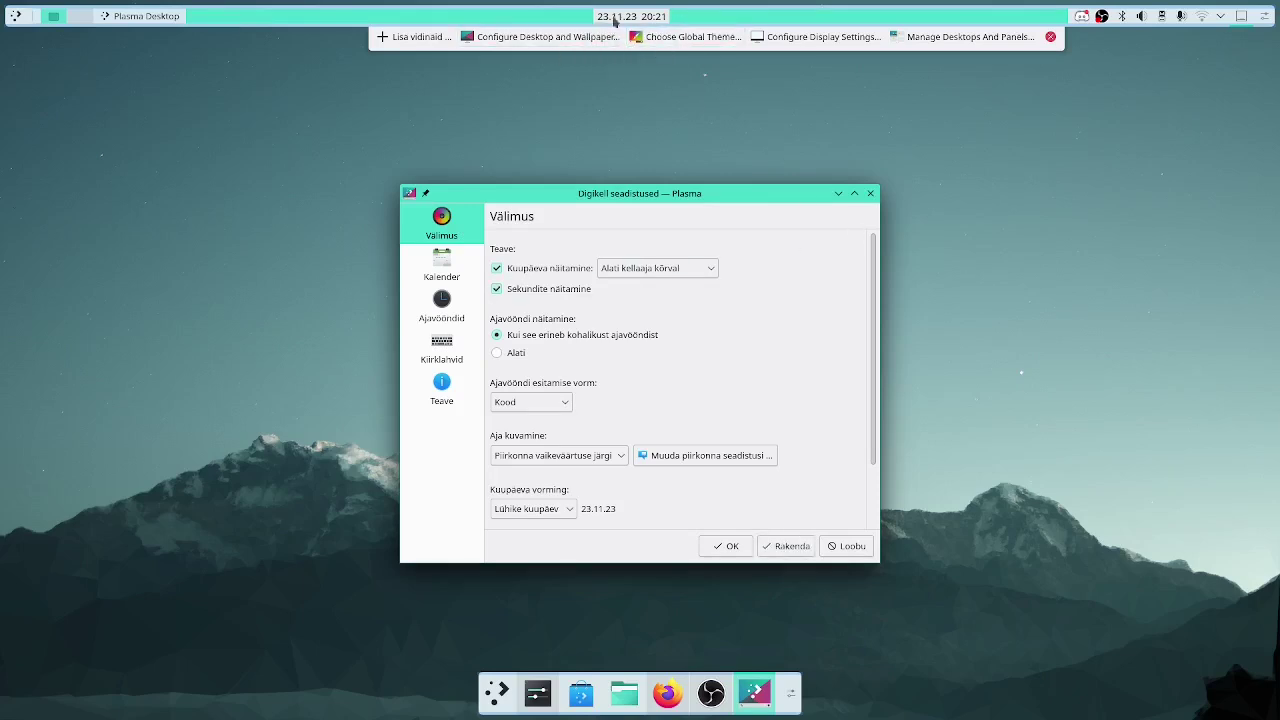
pyautogui.click(792, 548)
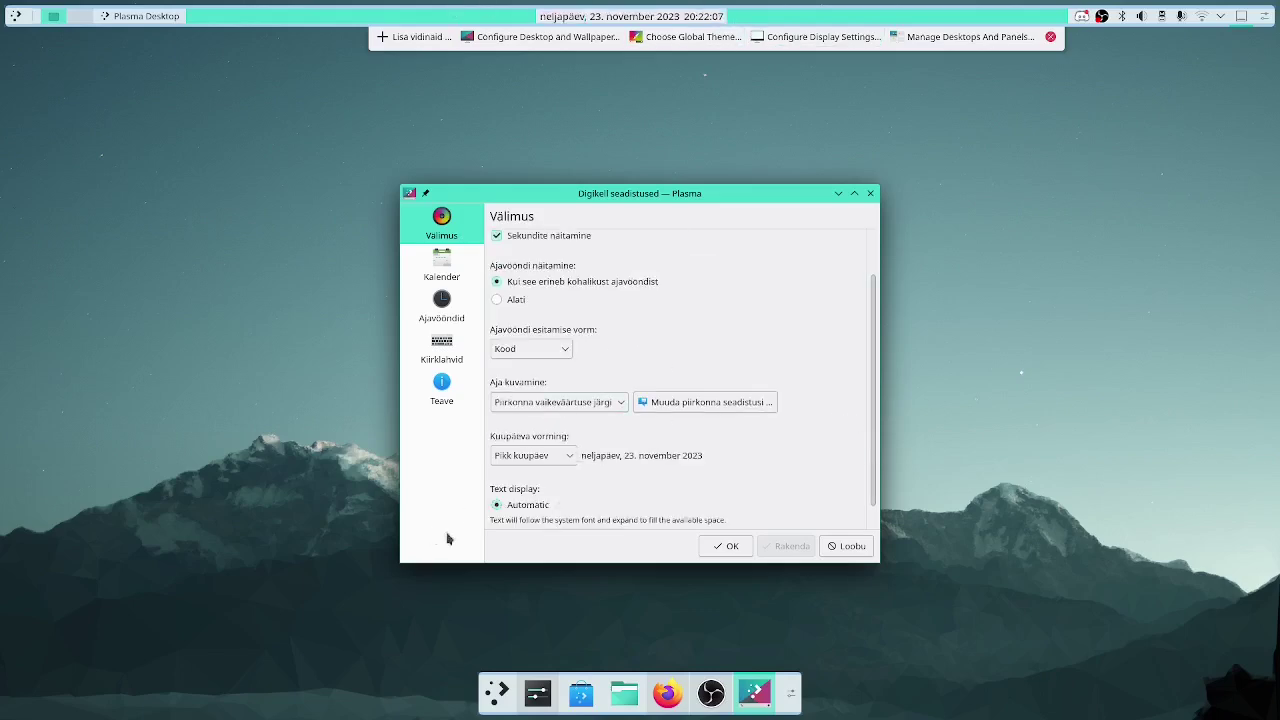
# Try the ISO kuupäev date format for the digital clock and apply it
pyautogui.click(545, 456)
pyautogui.click(542, 508)
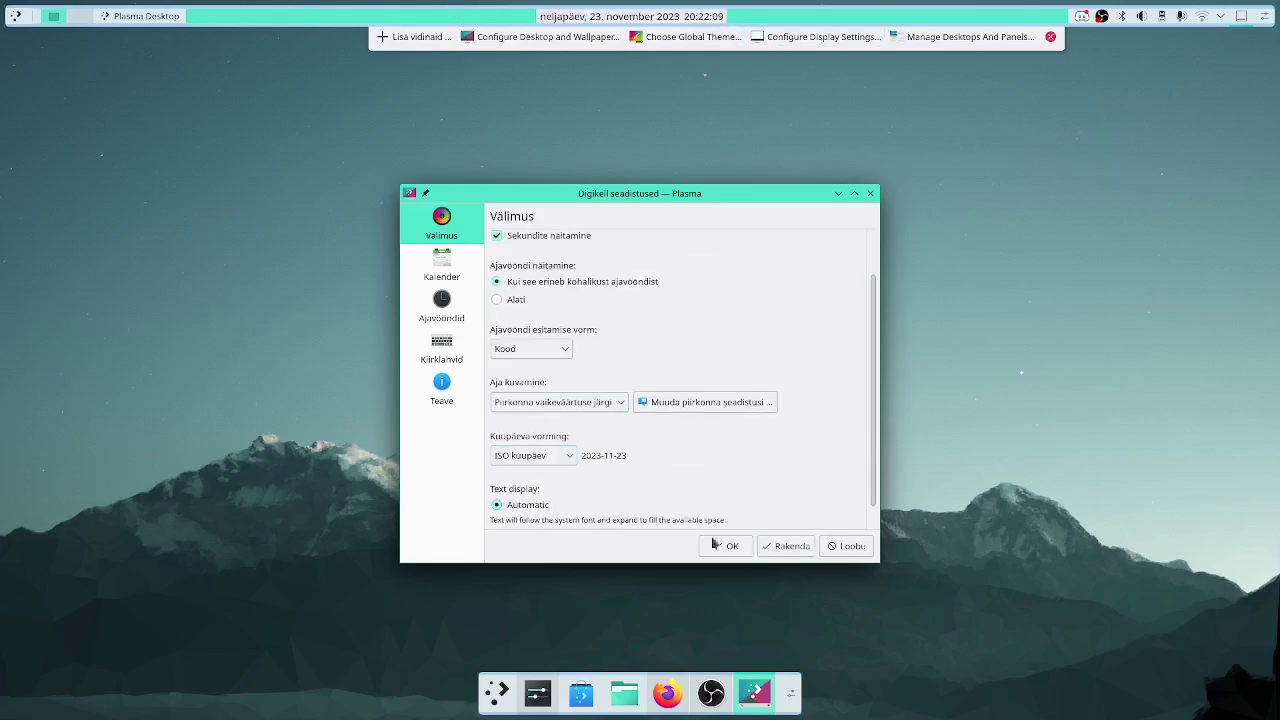
pyautogui.click(780, 547)
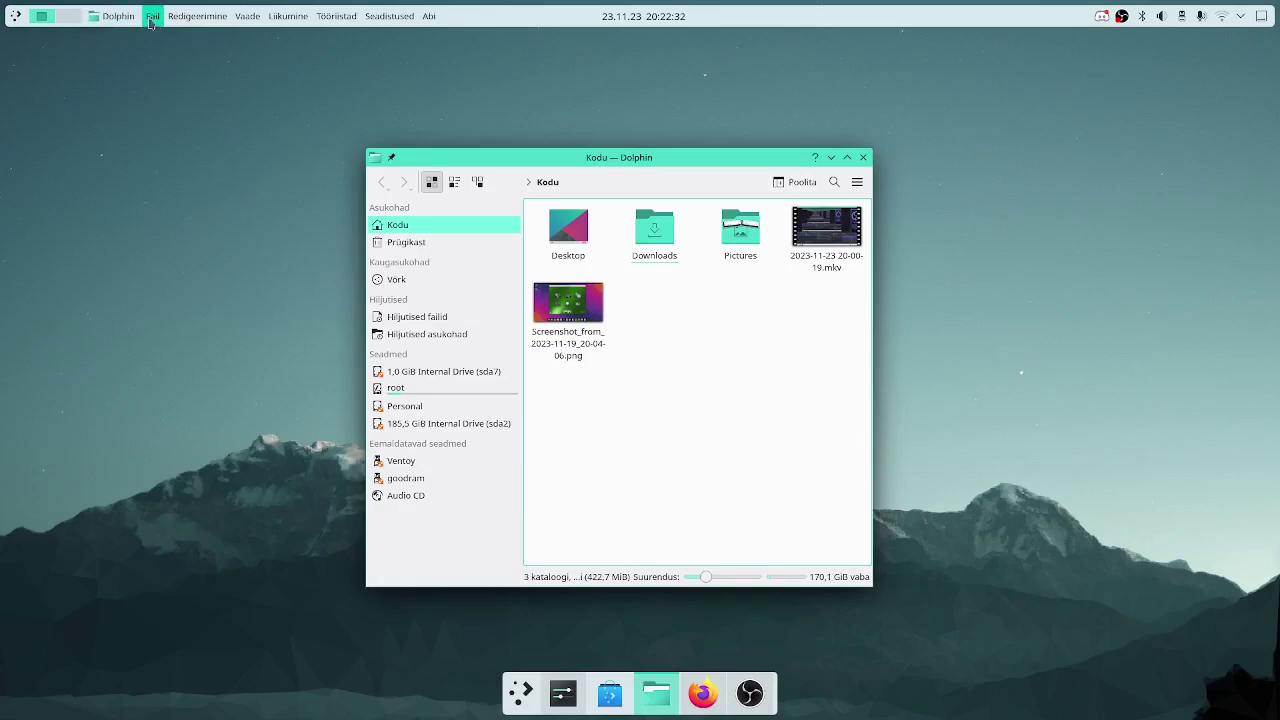
# Browse Dolphin's Fail to Abi menus in the top panel's global menu
pyautogui.click(153, 17)
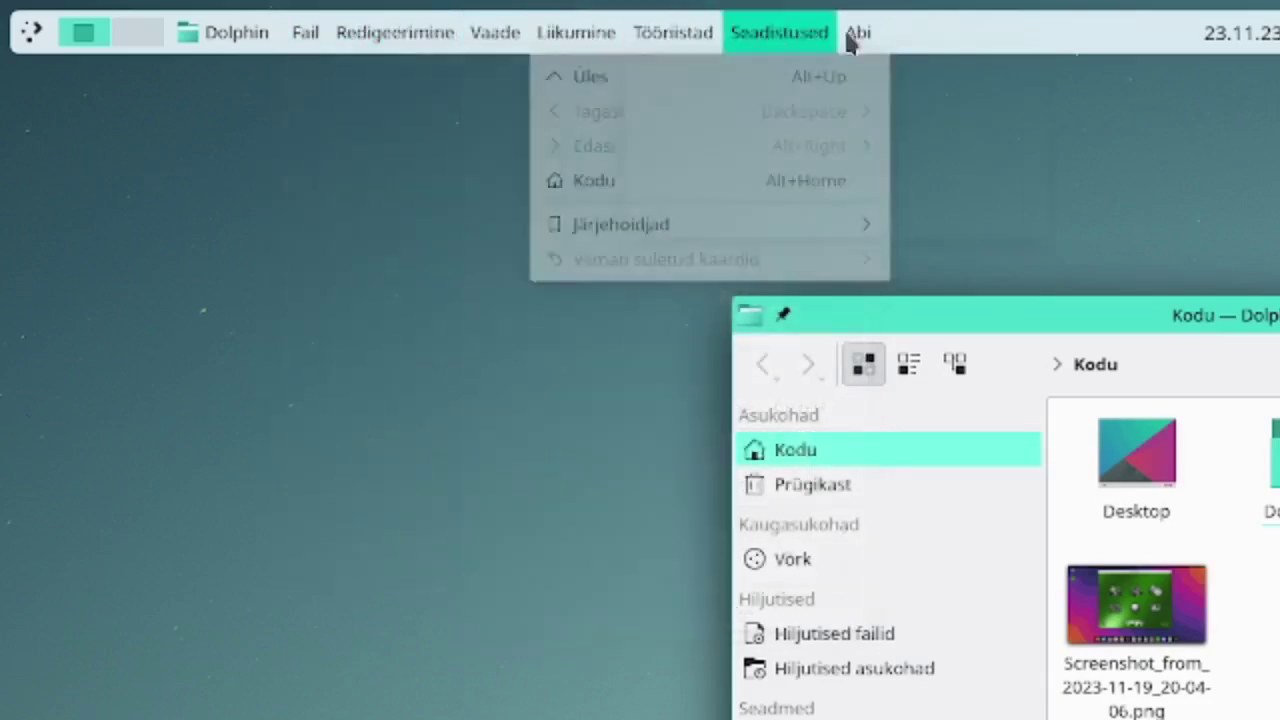
pyautogui.moveTo(856, 36)
pyautogui.click(1022, 428)
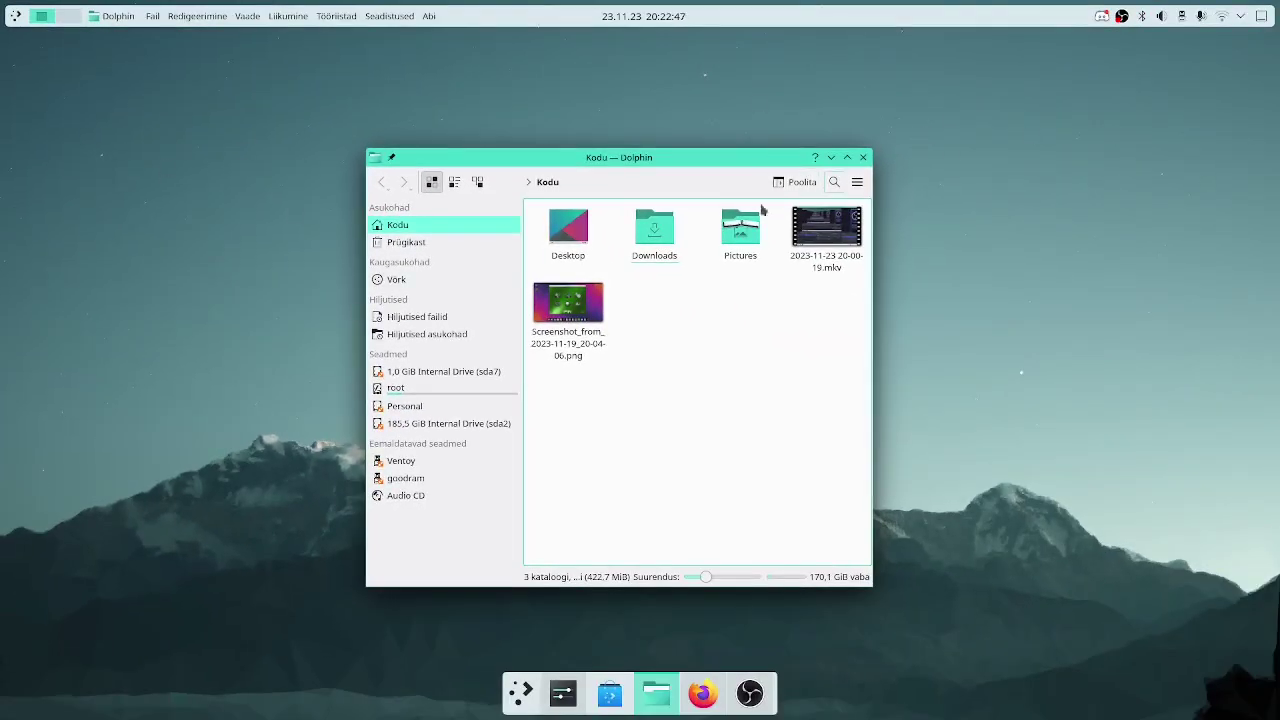
pyautogui.click(389, 16)
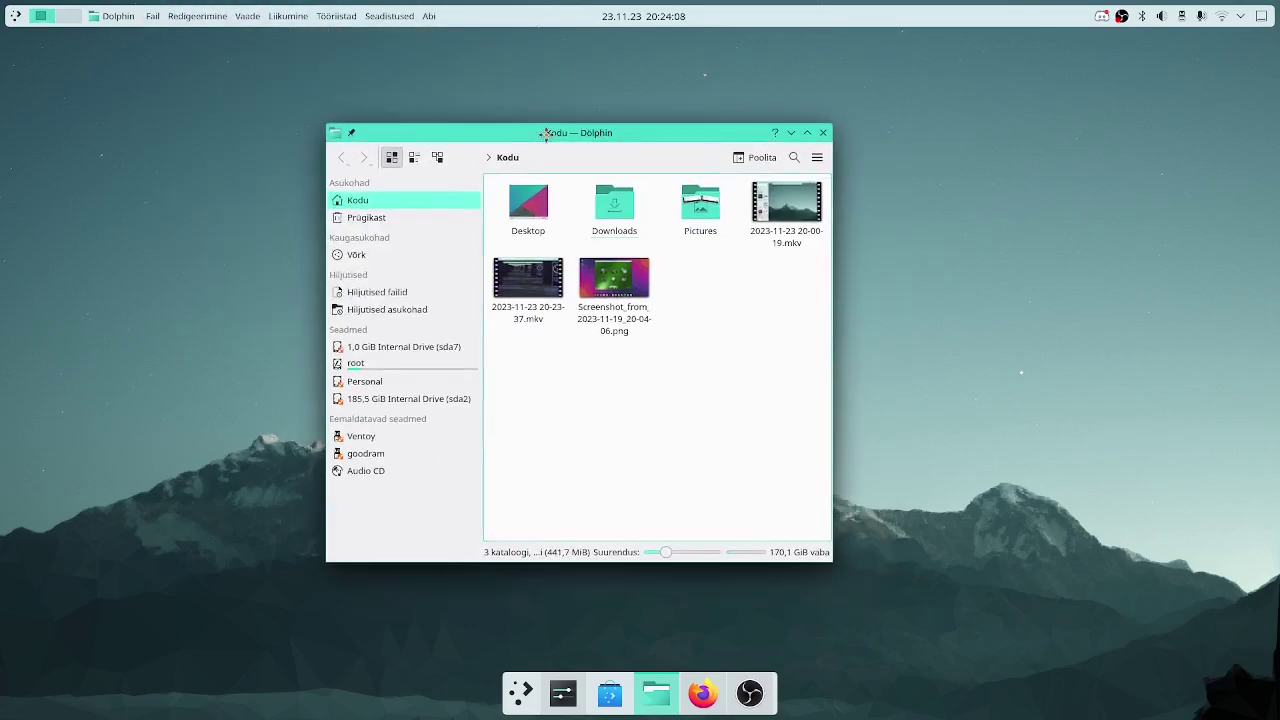
# Maximize the Dolphin window and reveal the bottom panel to check how both panels behave with a maximized window
pyautogui.moveTo(549, 122); pyautogui.dragTo(622, 50)
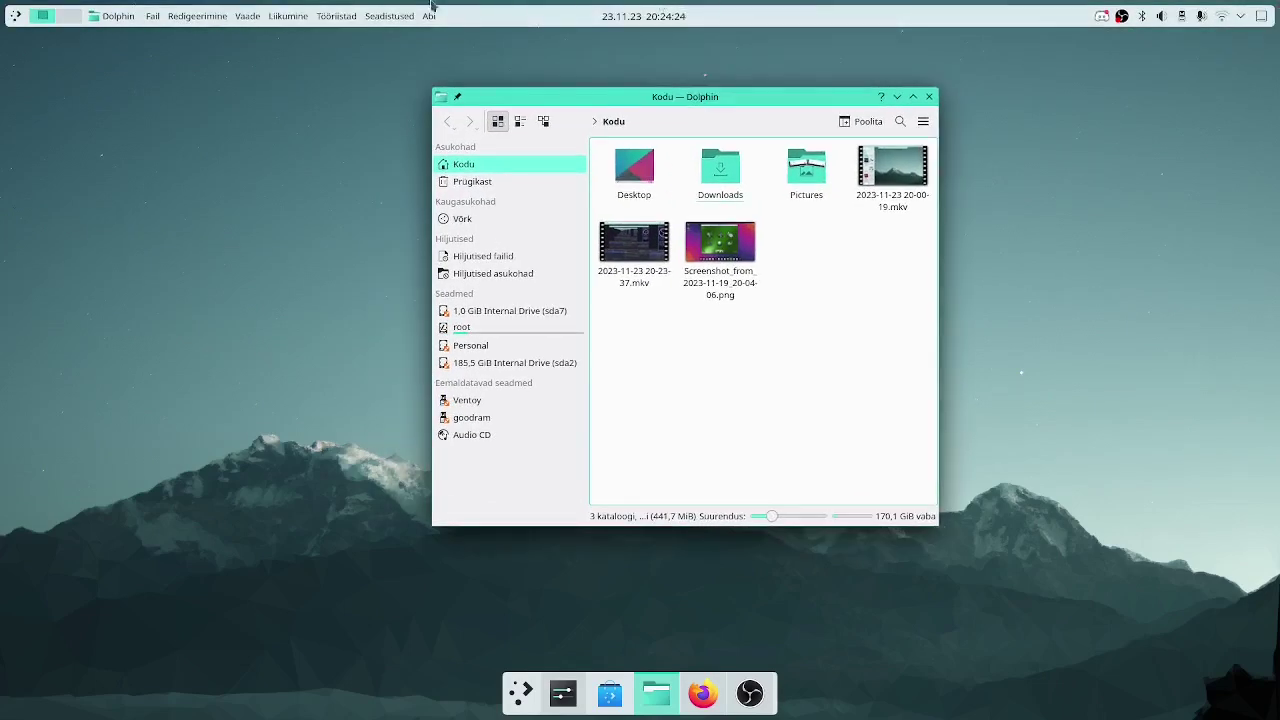
pyautogui.moveTo(726, 96); pyautogui.dragTo(730, 1)
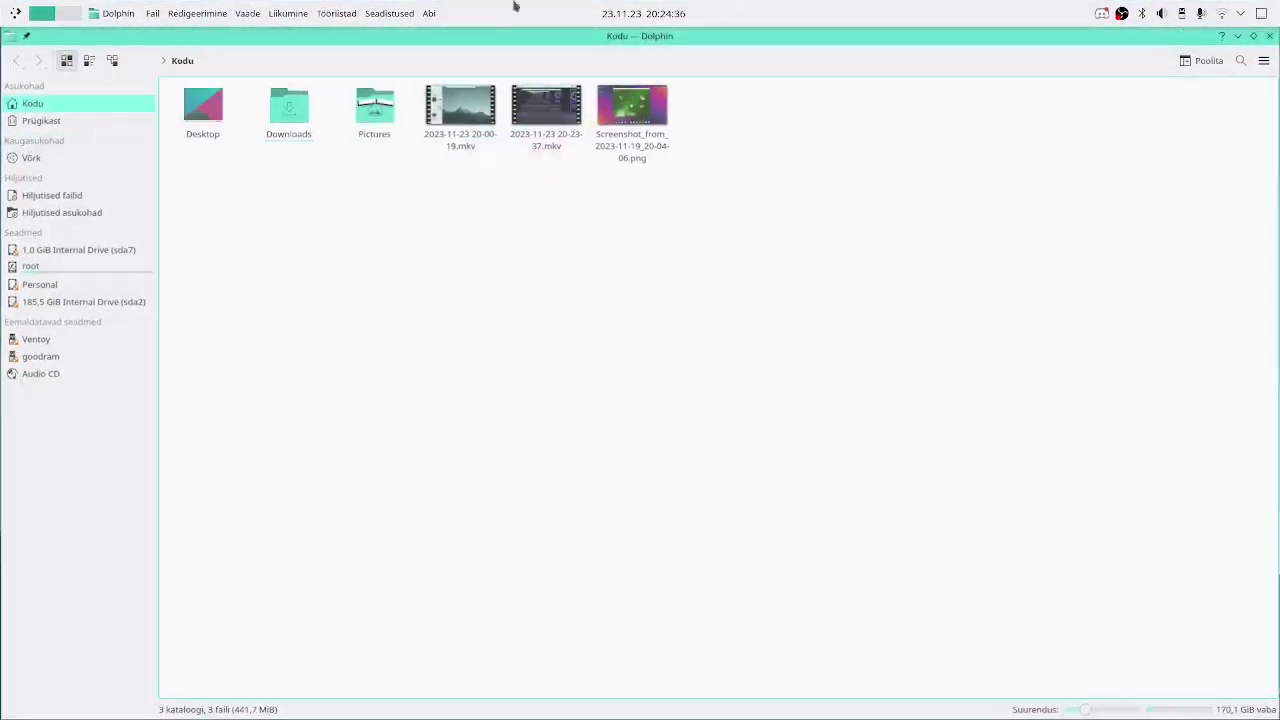
pyautogui.moveTo(583, 716)
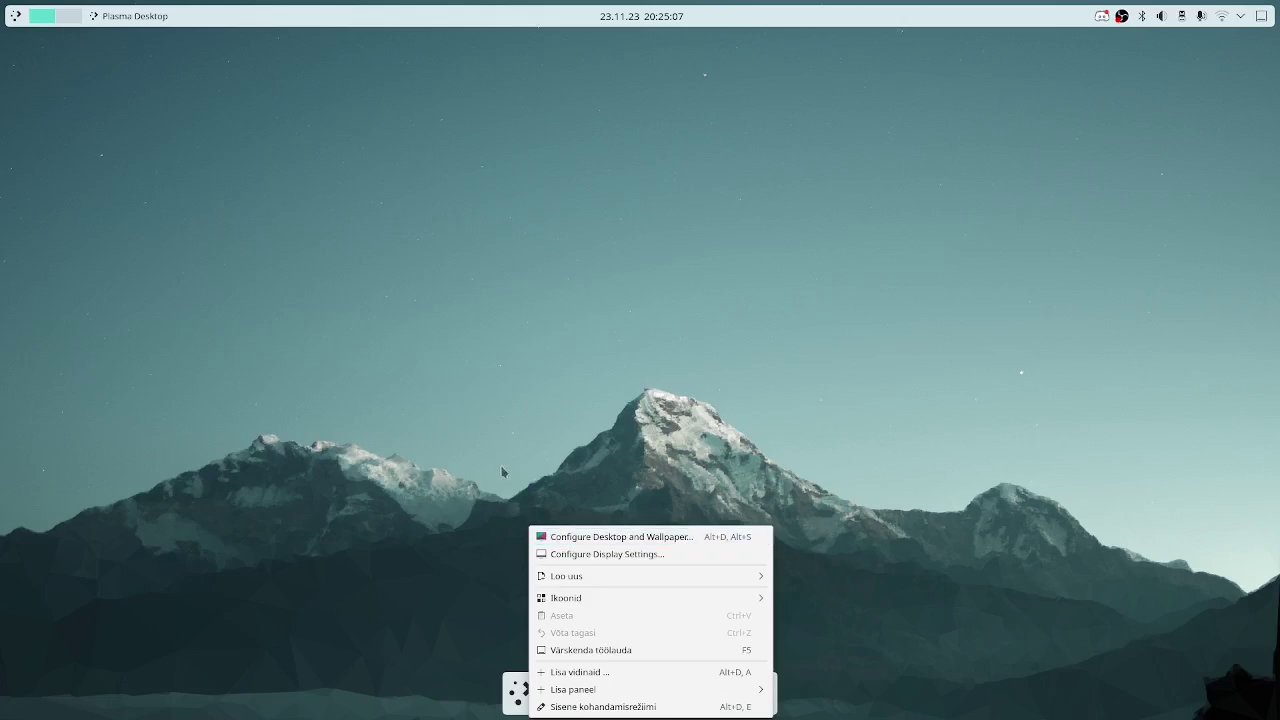
# Open the desktop and wallpaper settings and look through the available wallpapers
pyautogui.click(576, 536)
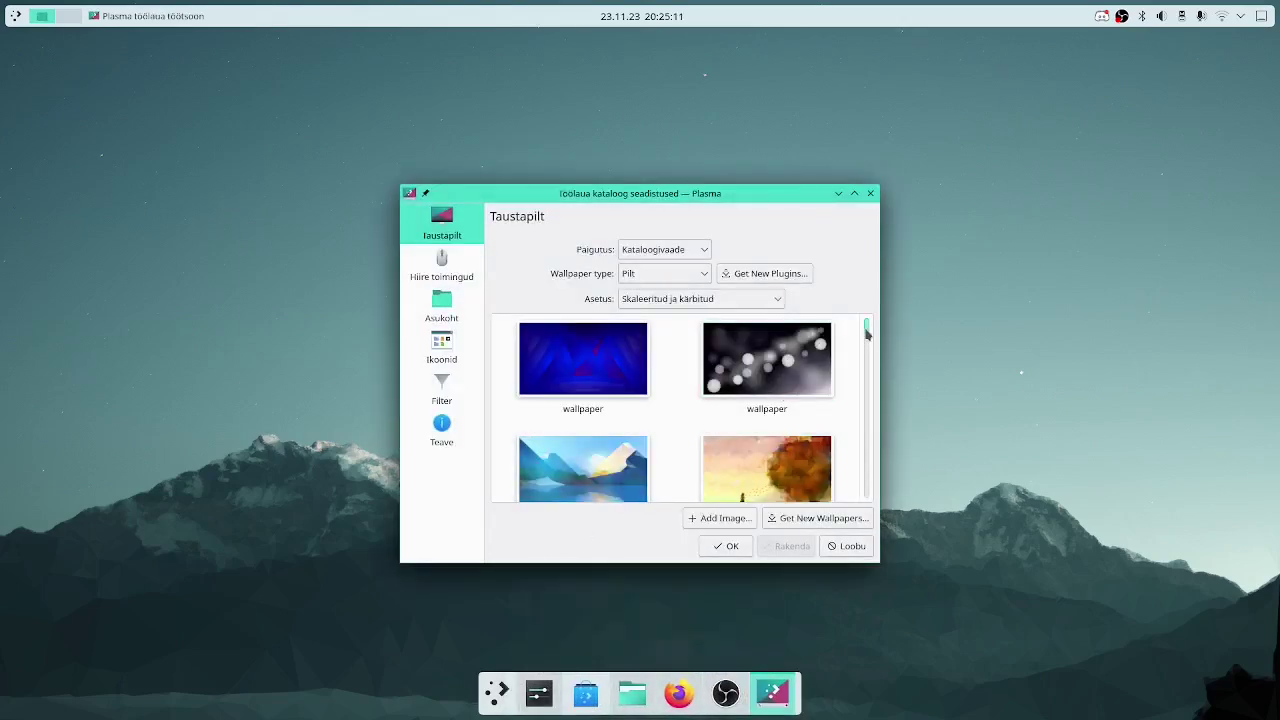
pyautogui.moveTo(867, 334); pyautogui.dragTo(871, 394)
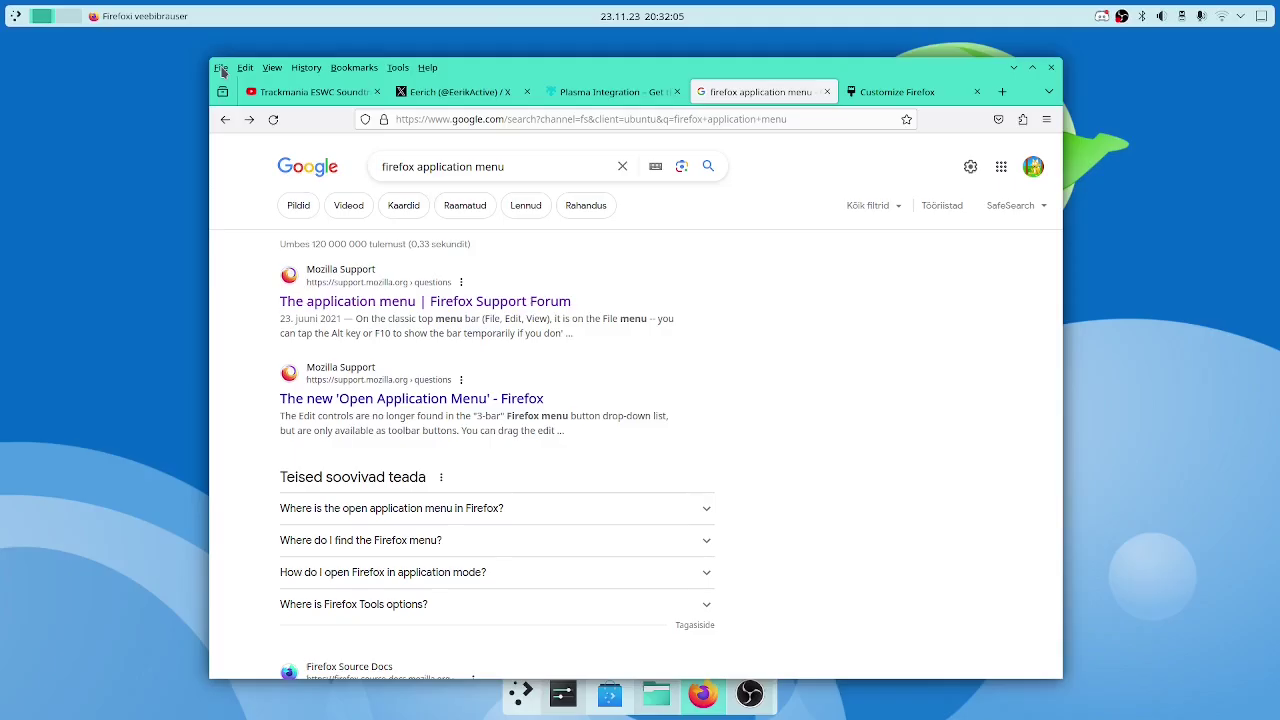
# Browse the menus in Firefox's own in-window menu bar, from File to Bookmarks
pyautogui.click(221, 68)
pyautogui.moveTo(247, 73)
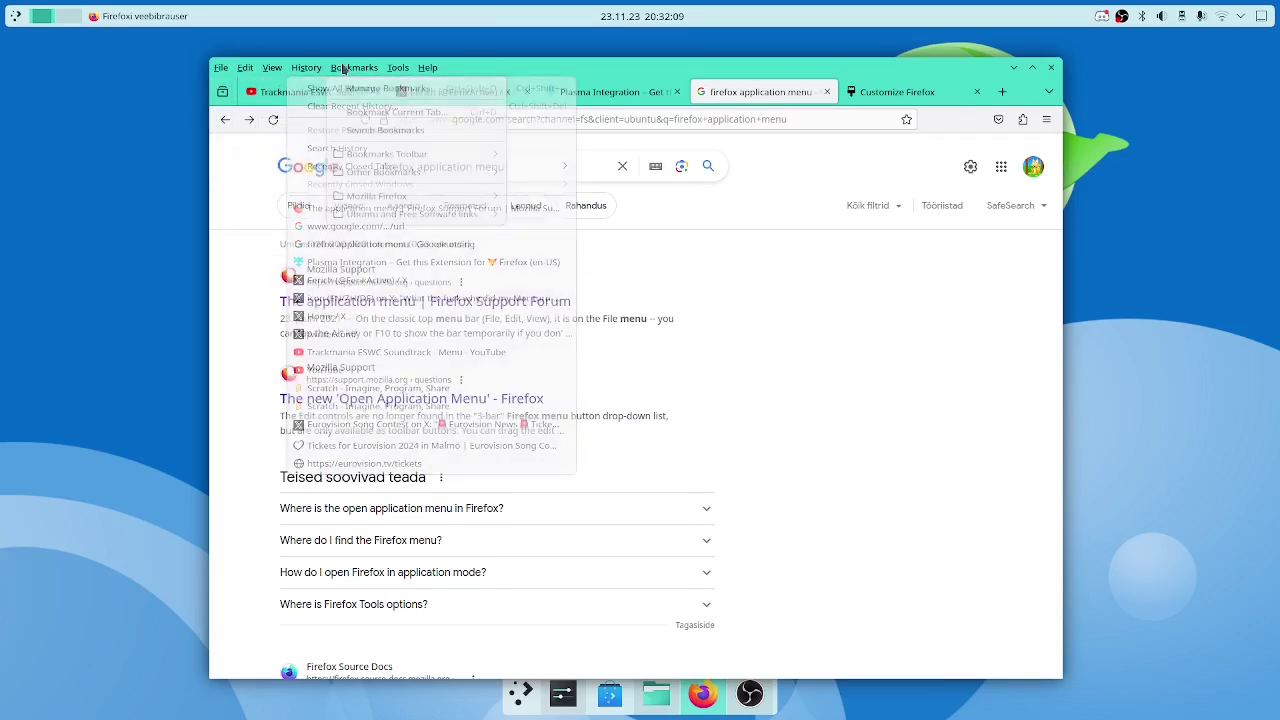
pyautogui.moveTo(370, 72)
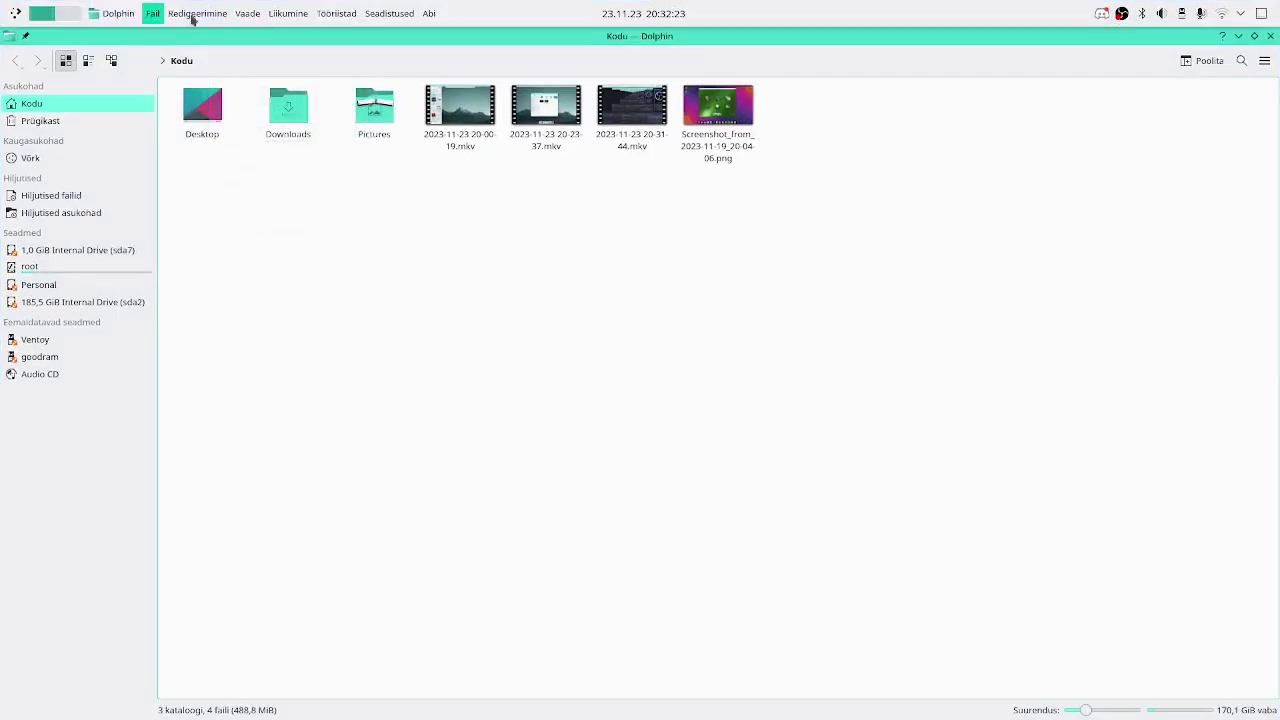
# Restore the maximized Dolphin window and move it a little lower, away from the top panel
pyautogui.click(1255, 38)
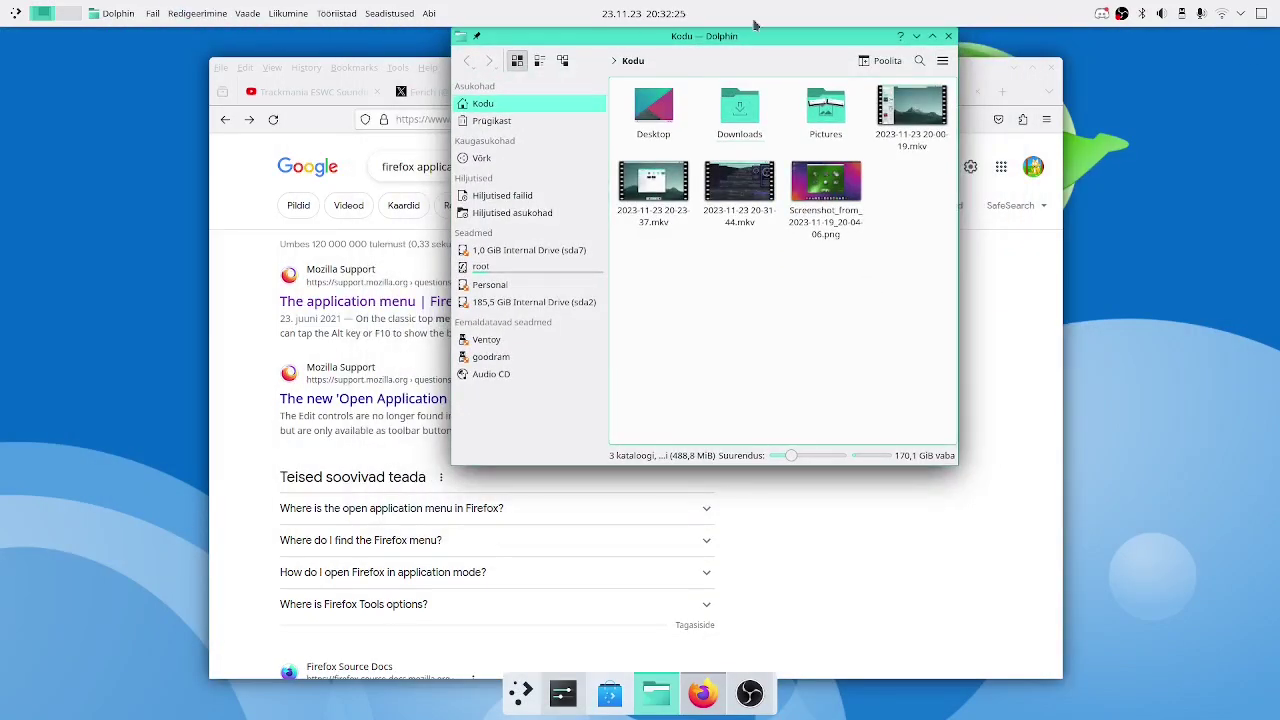
pyautogui.moveTo(741, 37); pyautogui.dragTo(741, 92)
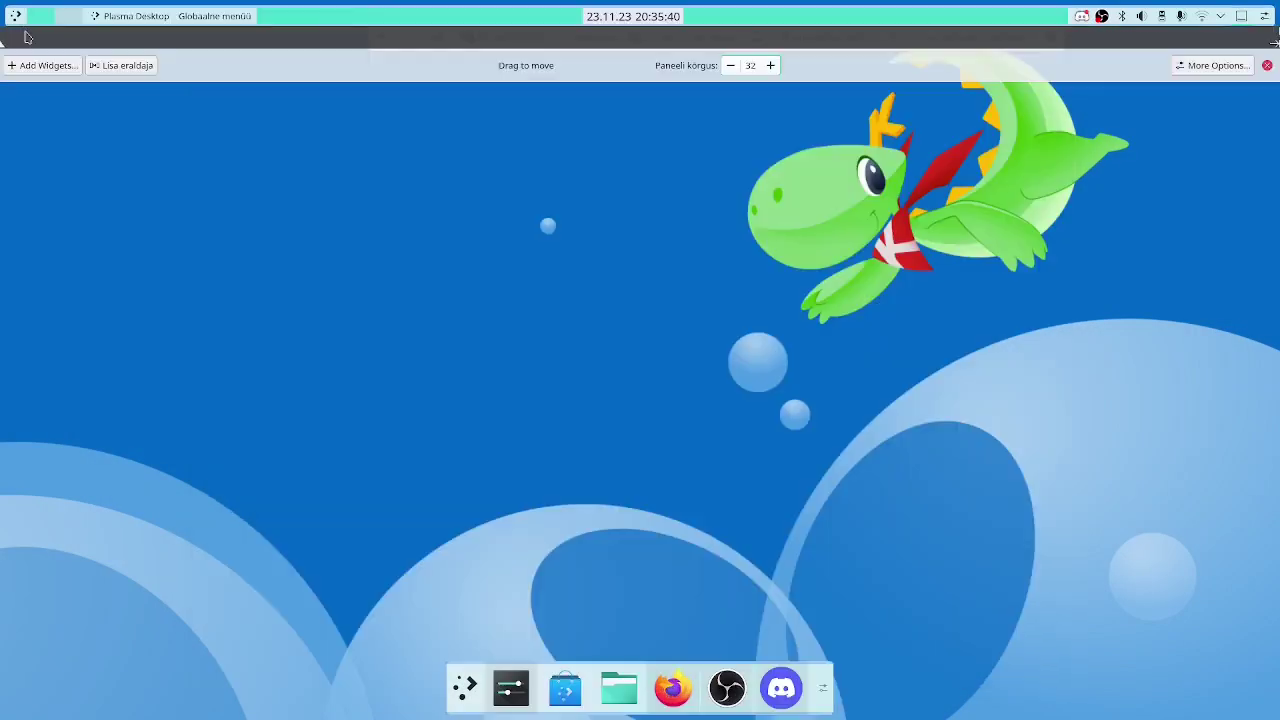
# Remove the Rakenduste käivitaja launcher from the top panel
pyautogui.moveTo(15, 20)
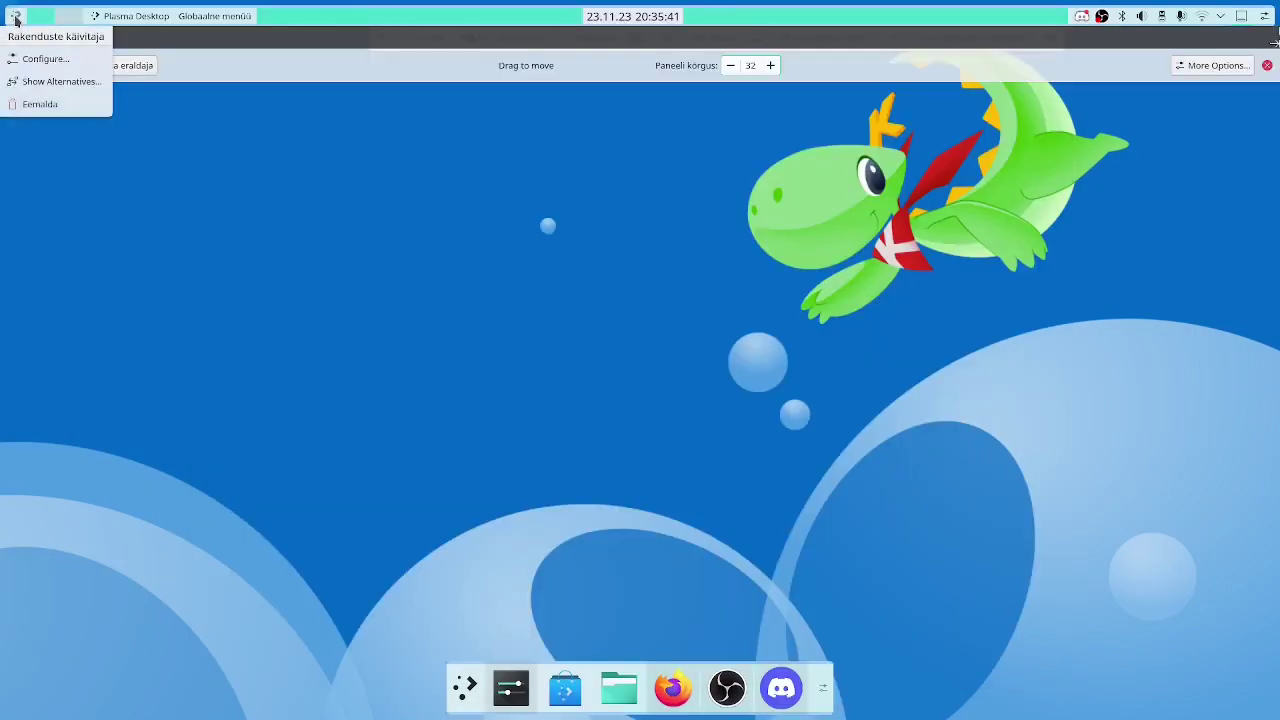
pyautogui.click(37, 105)
# Open the system tray's settings from edit mode and review the visibility options of its entries under Kirjed
pyautogui.rightClick(1105, 32)
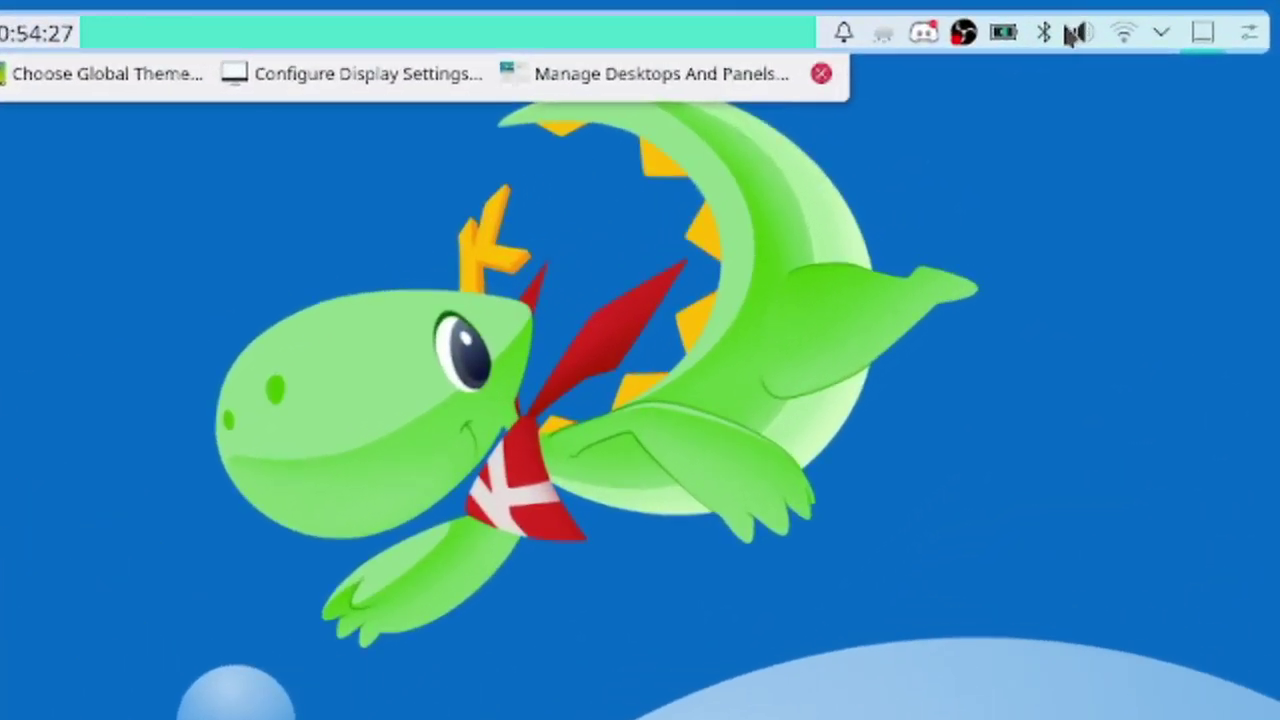
pyautogui.rightClick(1118, 28)
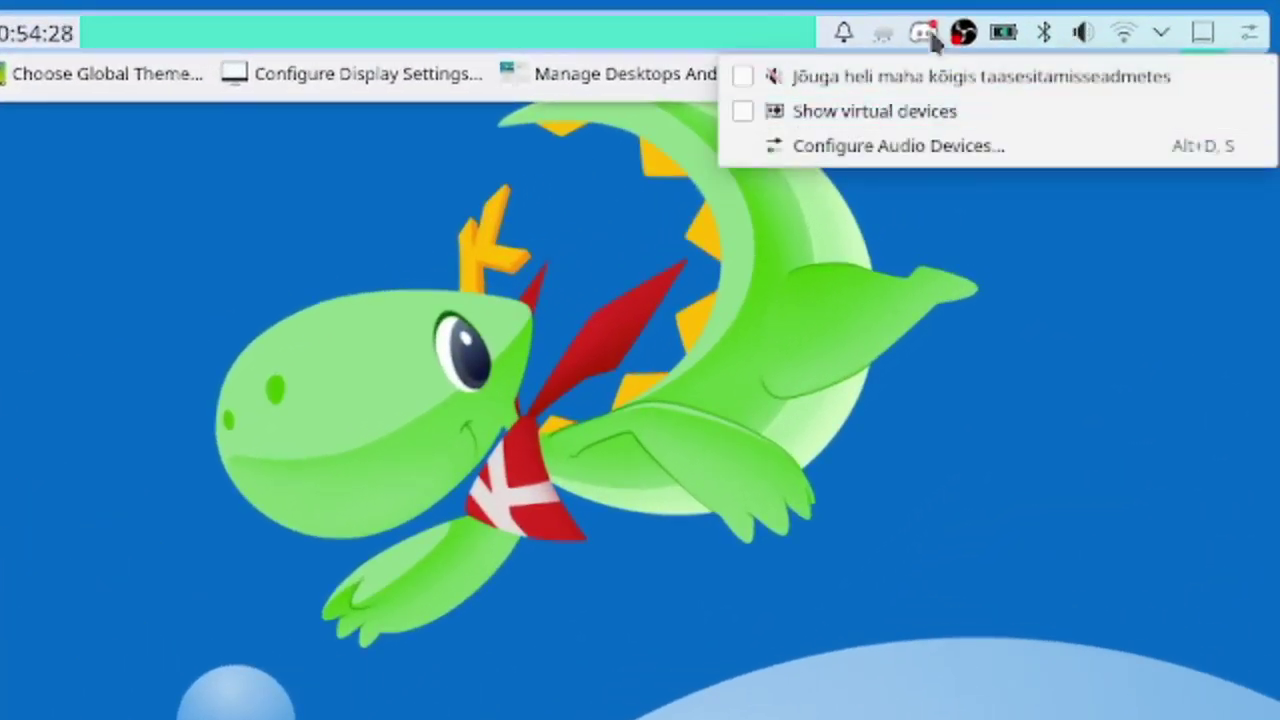
pyautogui.click(840, 27)
pyautogui.rightClick(722, 42)
pyautogui.click(866, 154)
pyautogui.moveTo(966, 40)
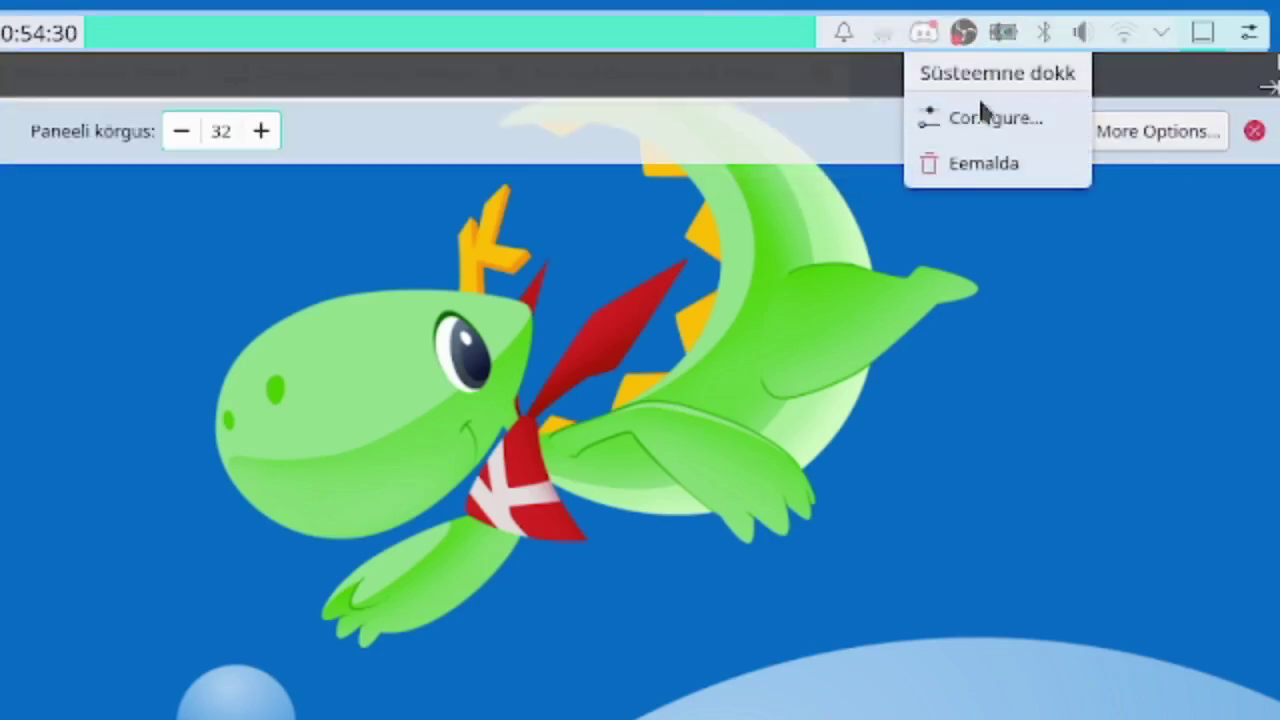
pyautogui.click(984, 122)
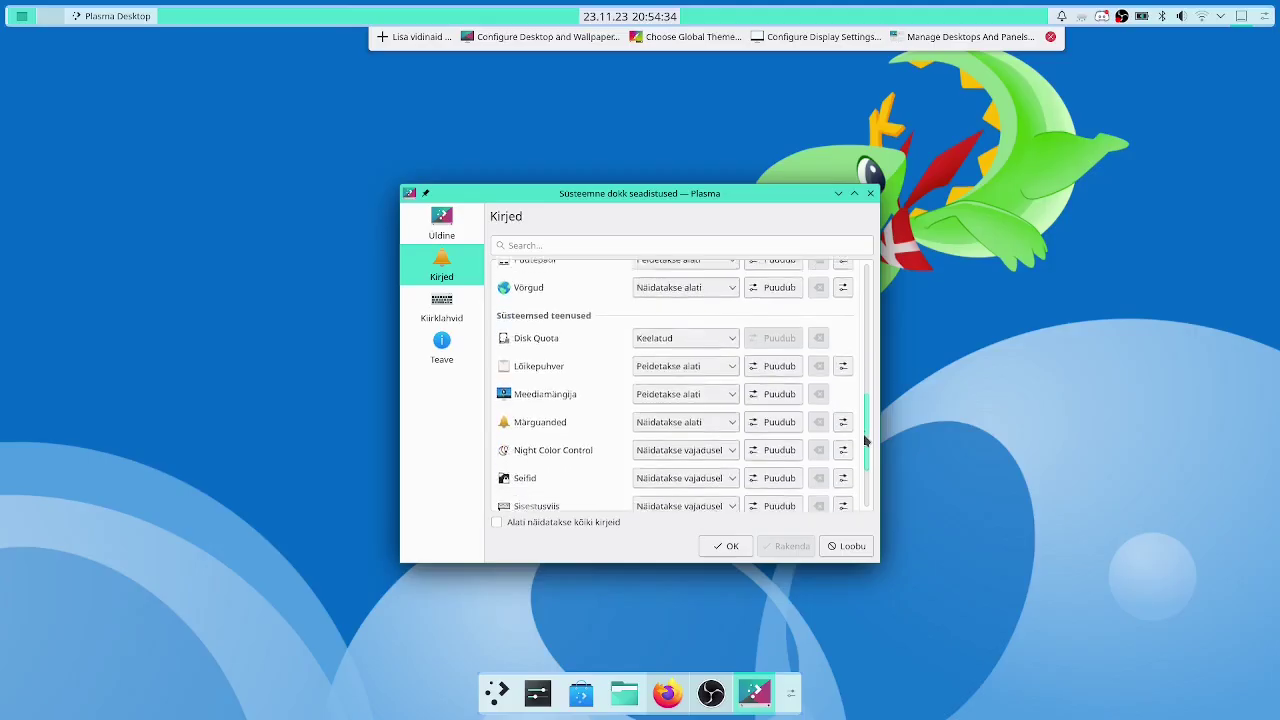
pyautogui.moveTo(864, 438); pyautogui.dragTo(1177, 100)
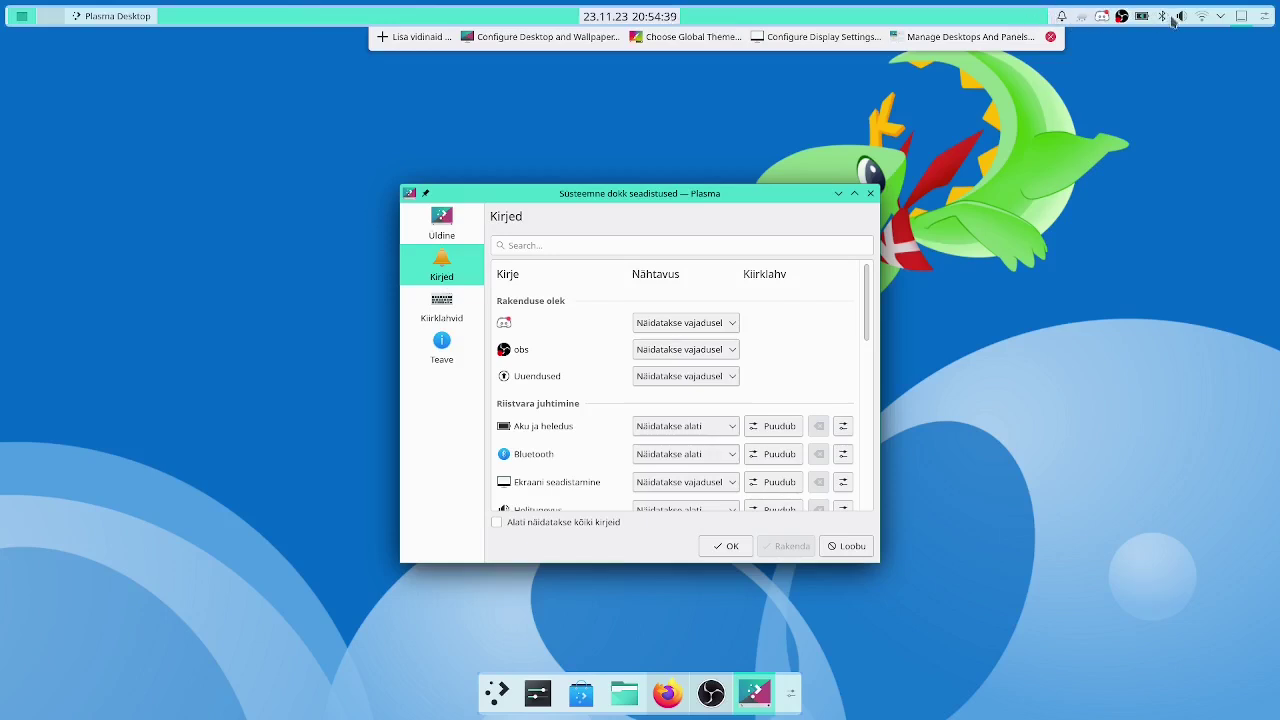
# Set the tray visibility to Näidatakse alati for Aku ja heledus and to Peidetakse alati for KDE Connect and Kettad ja seadmed
pyautogui.scroll(-2, 703, 326)
pyautogui.click(703, 300)
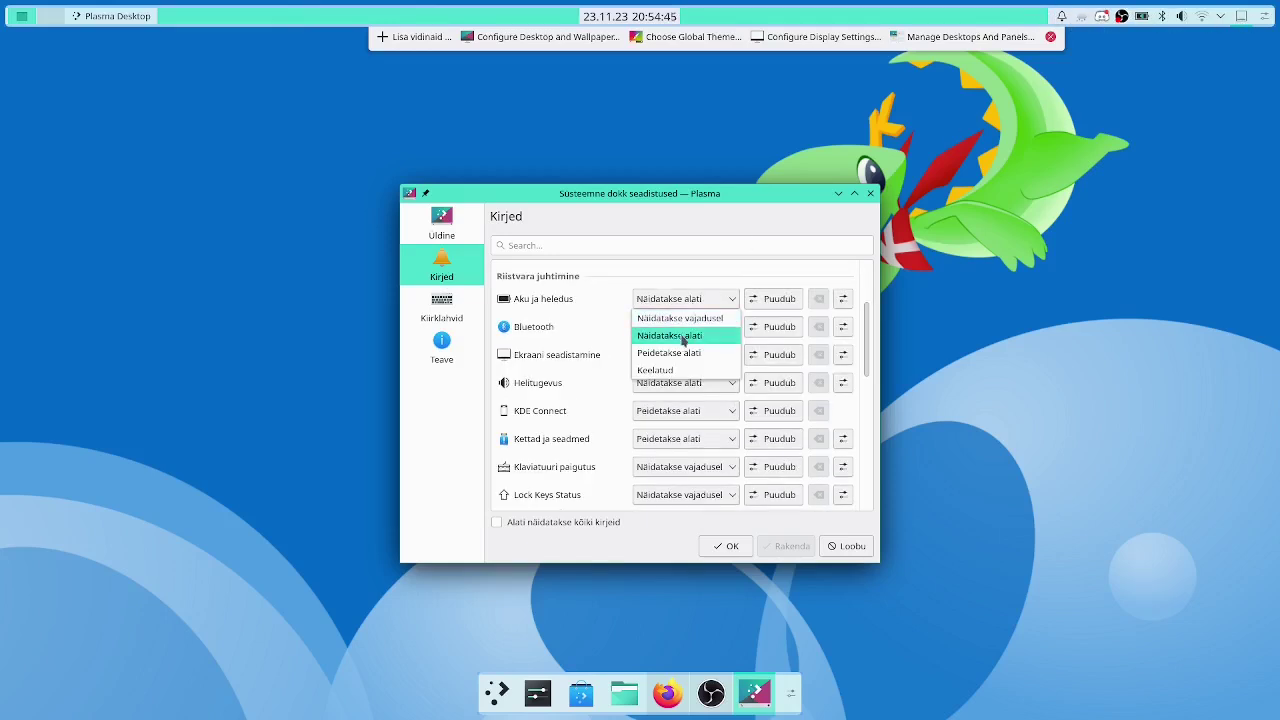
pyautogui.click(682, 337)
pyautogui.click(706, 306)
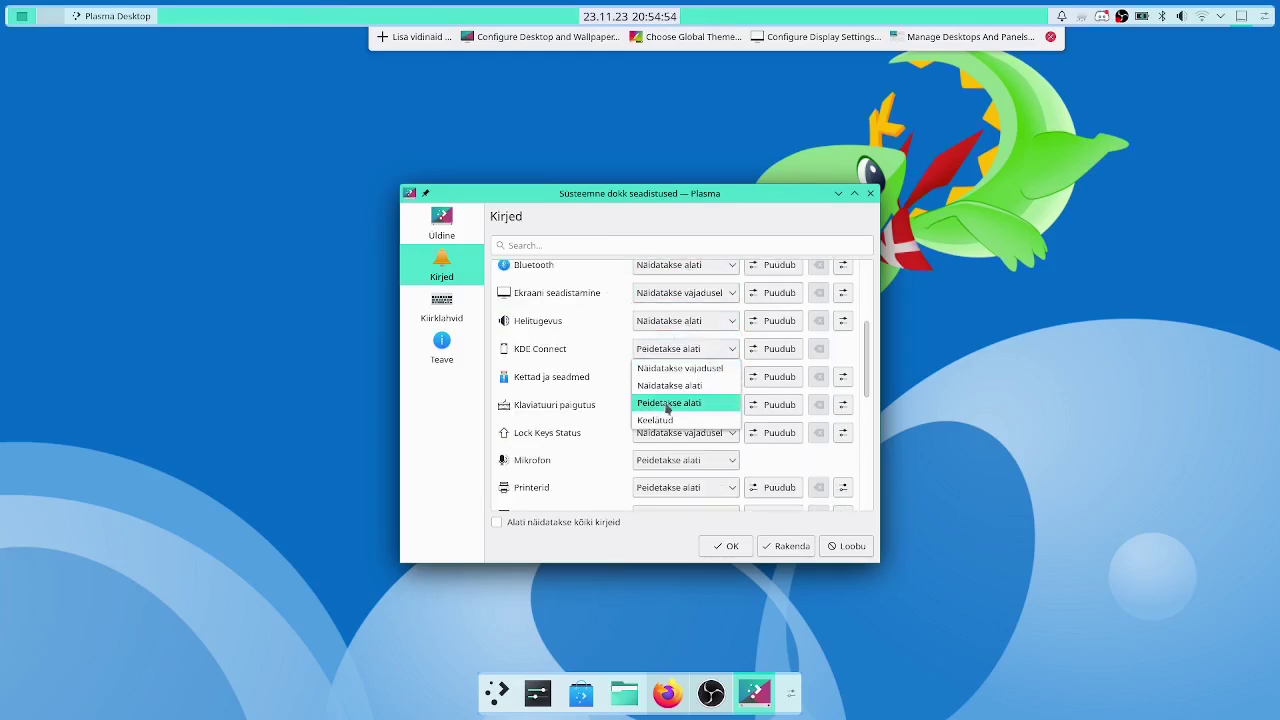
pyautogui.click(667, 404)
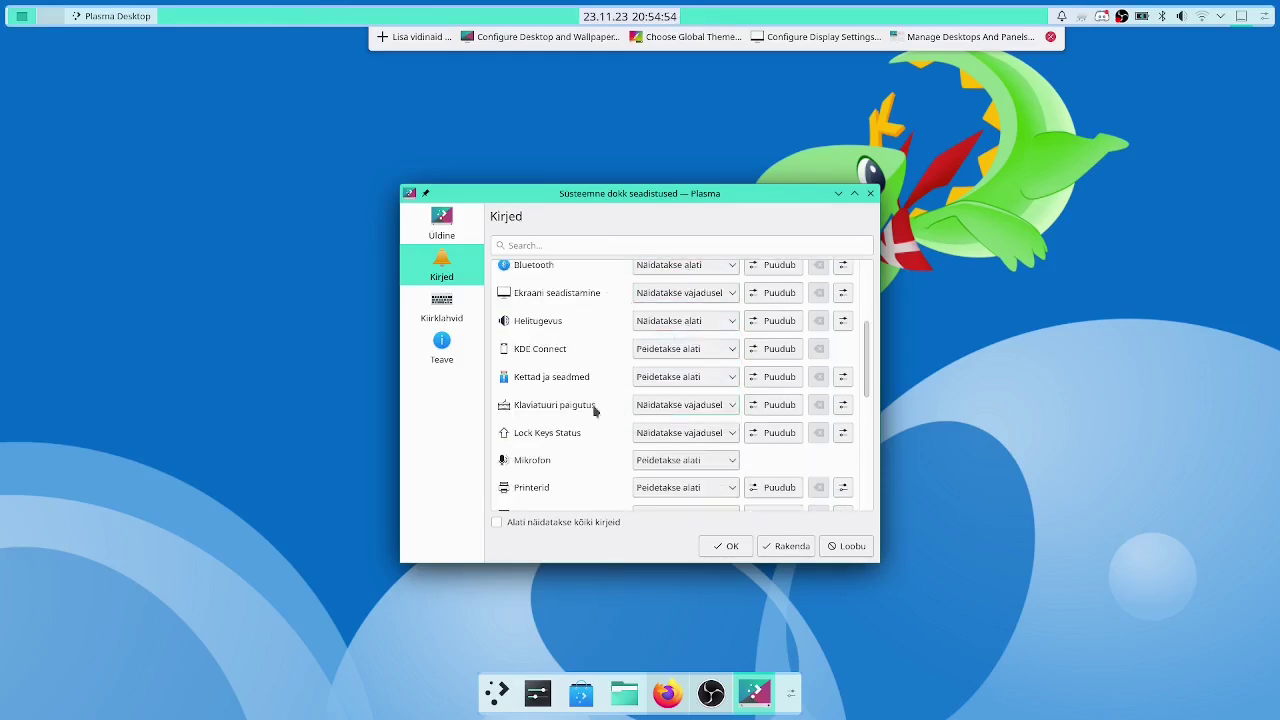
pyautogui.click(700, 377)
pyautogui.click(685, 431)
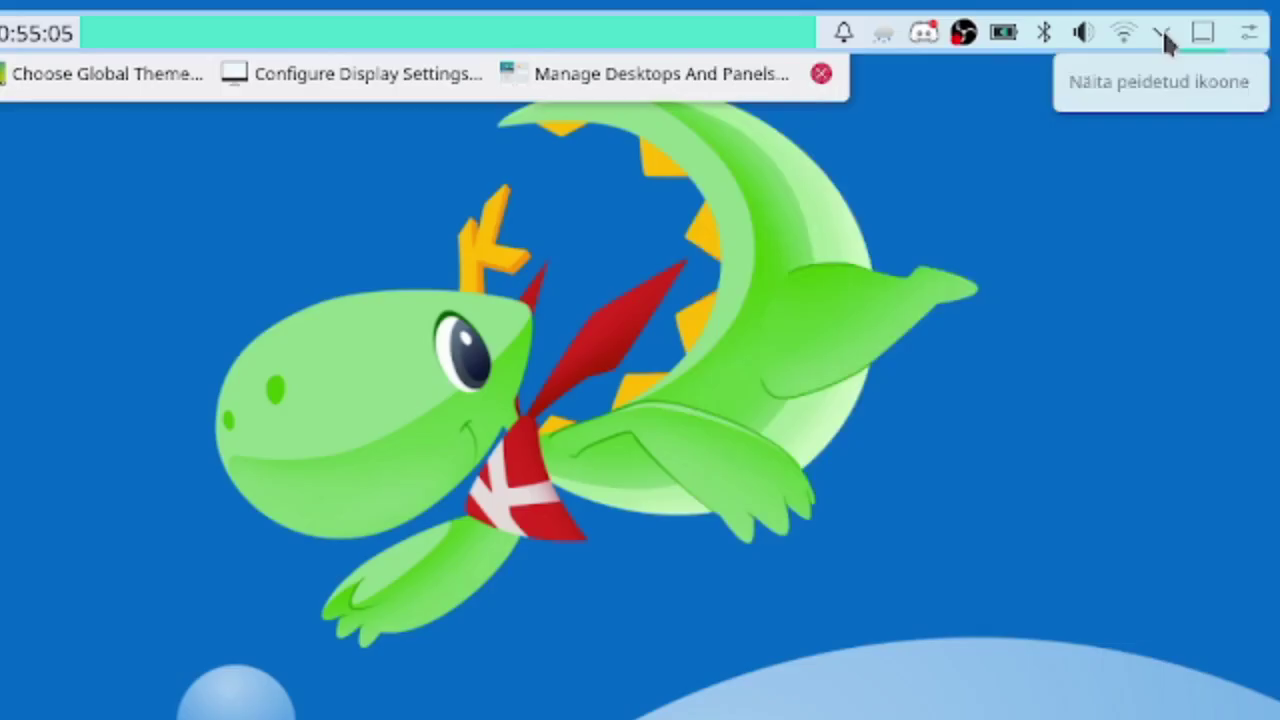
# Expand the system tray's hidden icons, look over the entries including Lock Keys Status, and collapse them again
pyautogui.click(1220, 16)
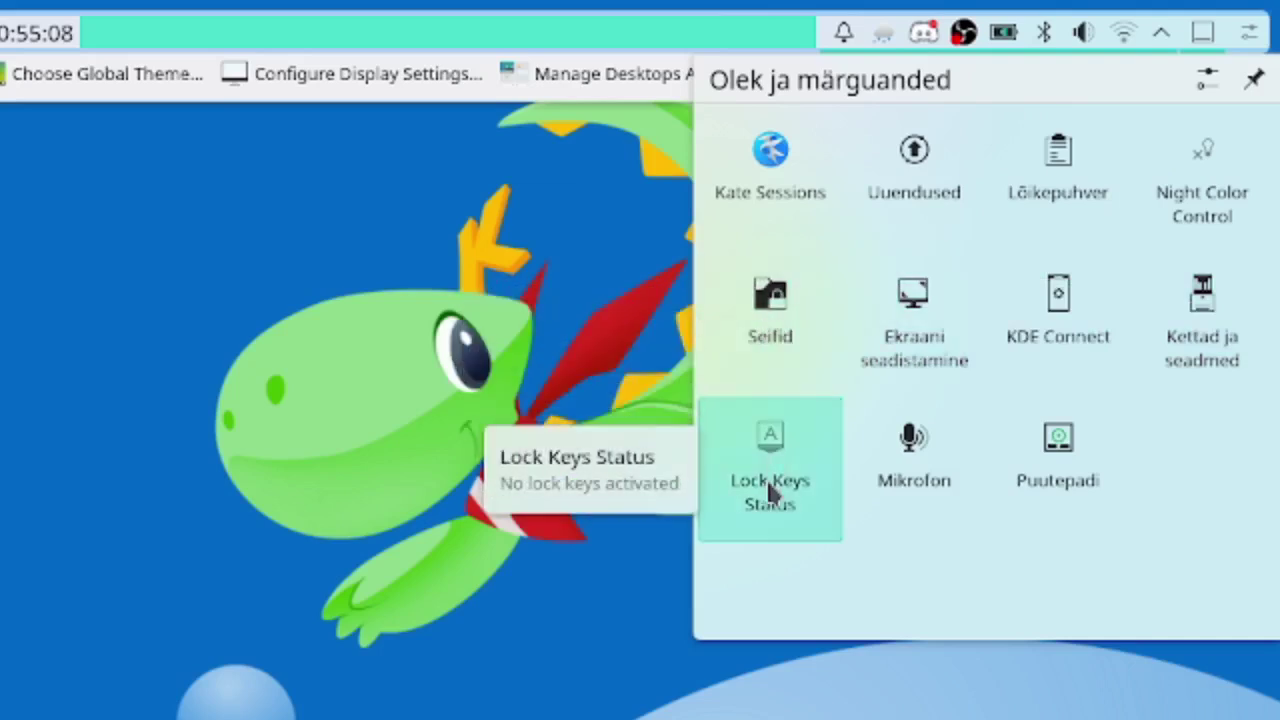
pyautogui.click(1160, 36)
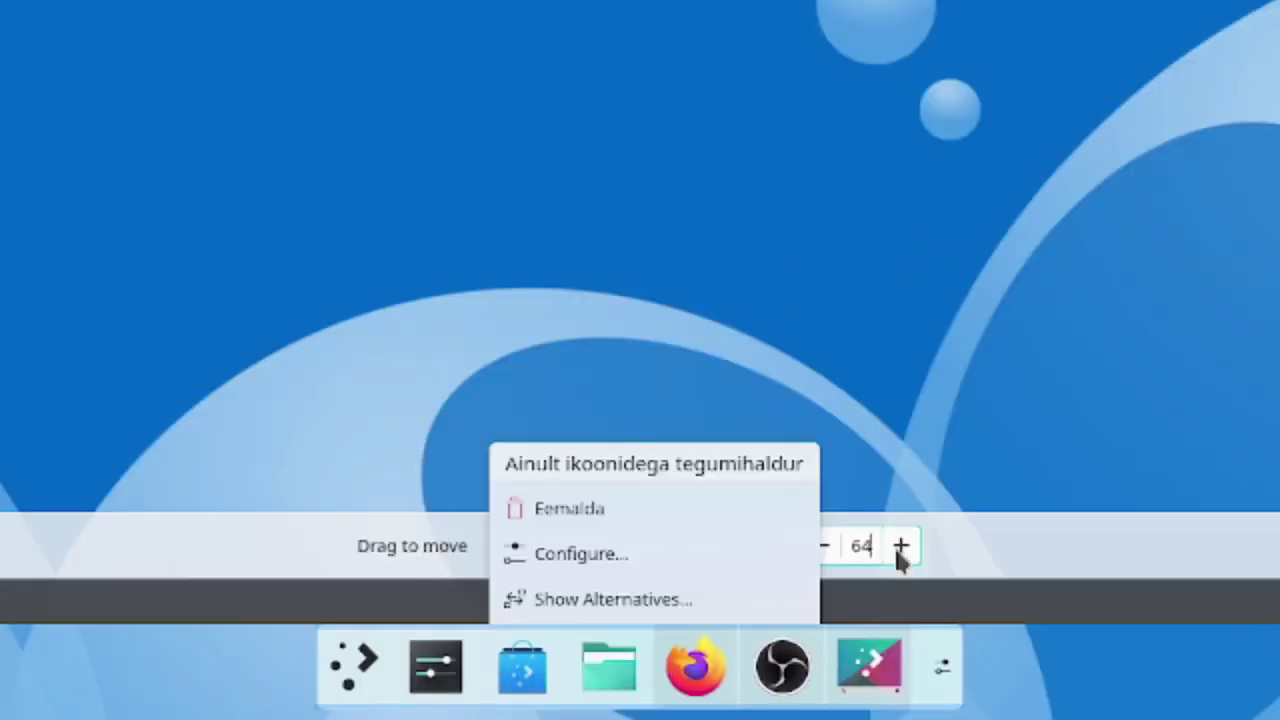
# Increase the floating dock's height above 64 in several single increments so that its icons become larger
pyautogui.click(897, 550)
pyautogui.click(909, 534)
pyautogui.click(909, 531)
pyautogui.click(909, 531)
pyautogui.click(909, 531)
pyautogui.click(909, 530)
pyautogui.click(909, 530)
pyautogui.click(911, 530)
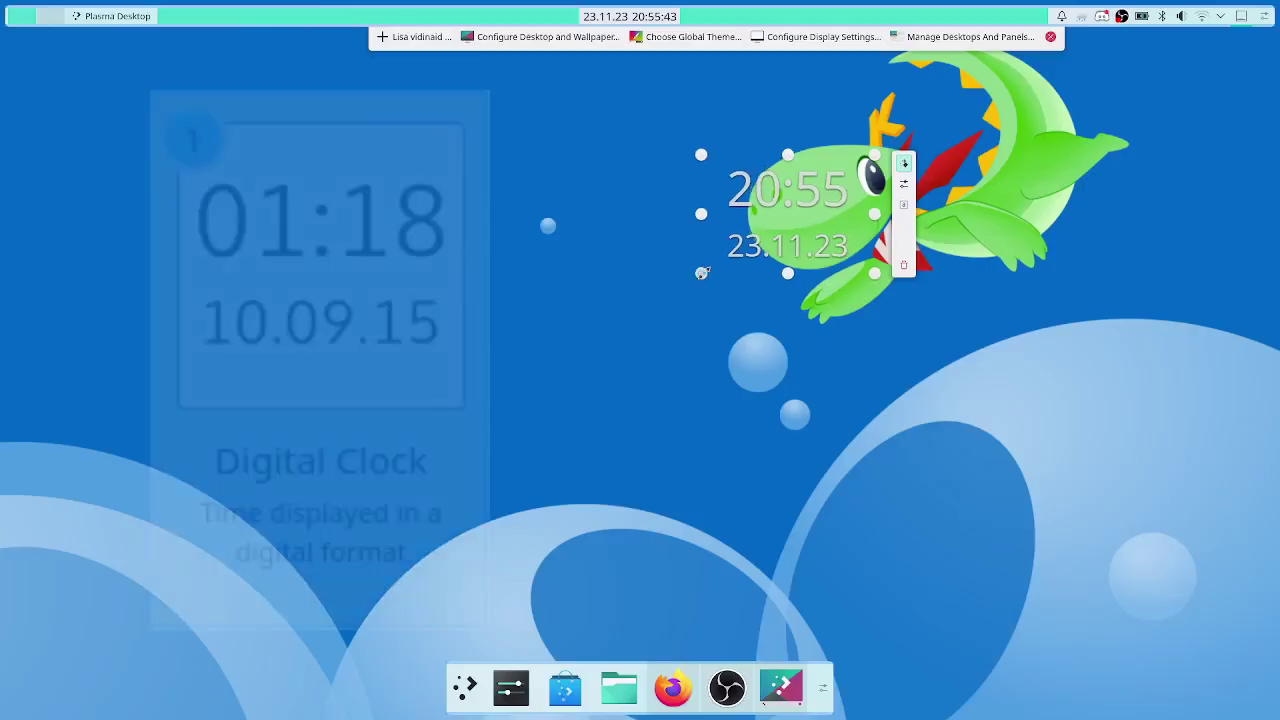
# Enlarge the Digital Clock widget into the desktop's upper-right corner and leave edit mode
pyautogui.moveTo(726, 262); pyautogui.dragTo(1136, 134)
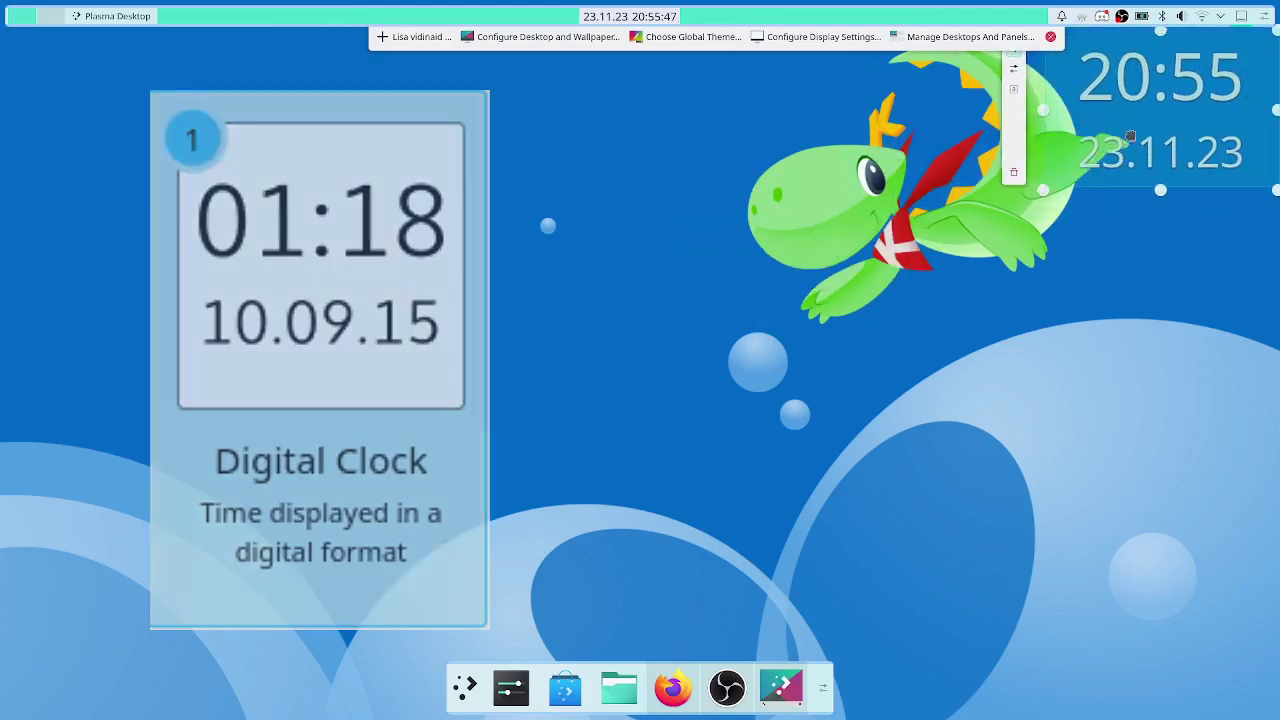
pyautogui.click(1050, 38)
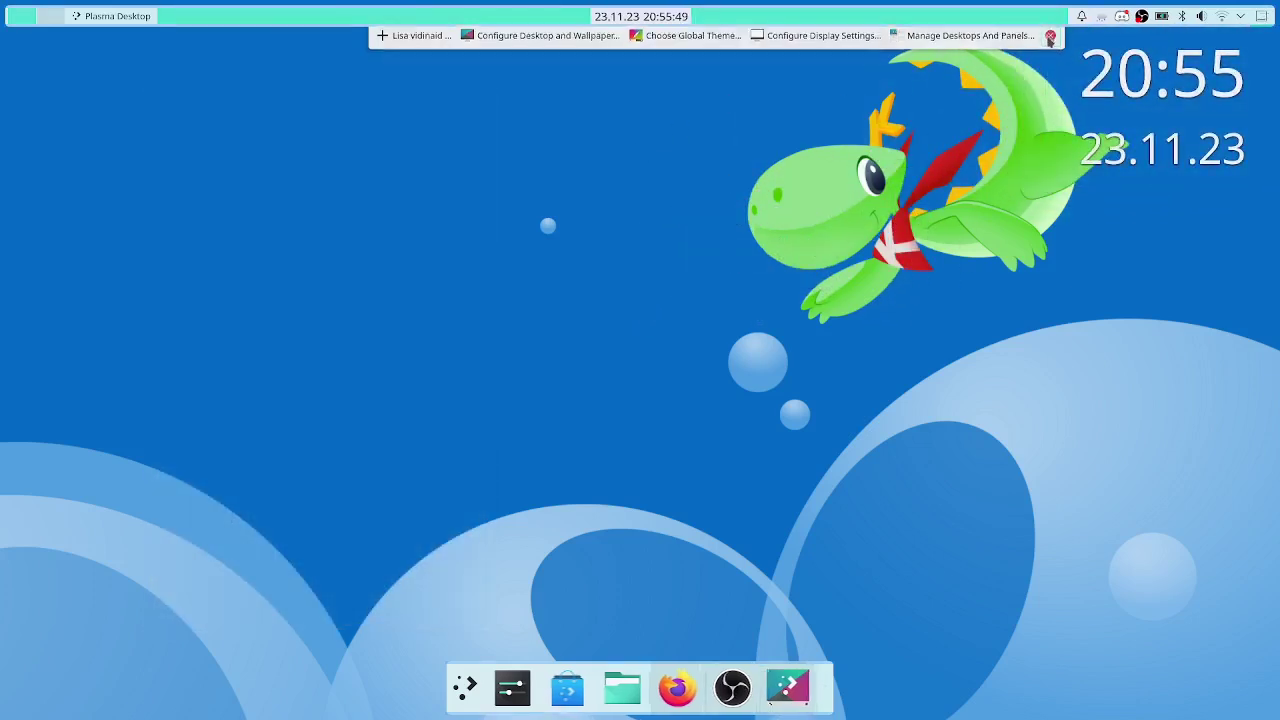
# Add the Fifteen Puzzle widget to the desktop and try it out by sliding several of its tiles
pyautogui.rightClick(1120, 100)
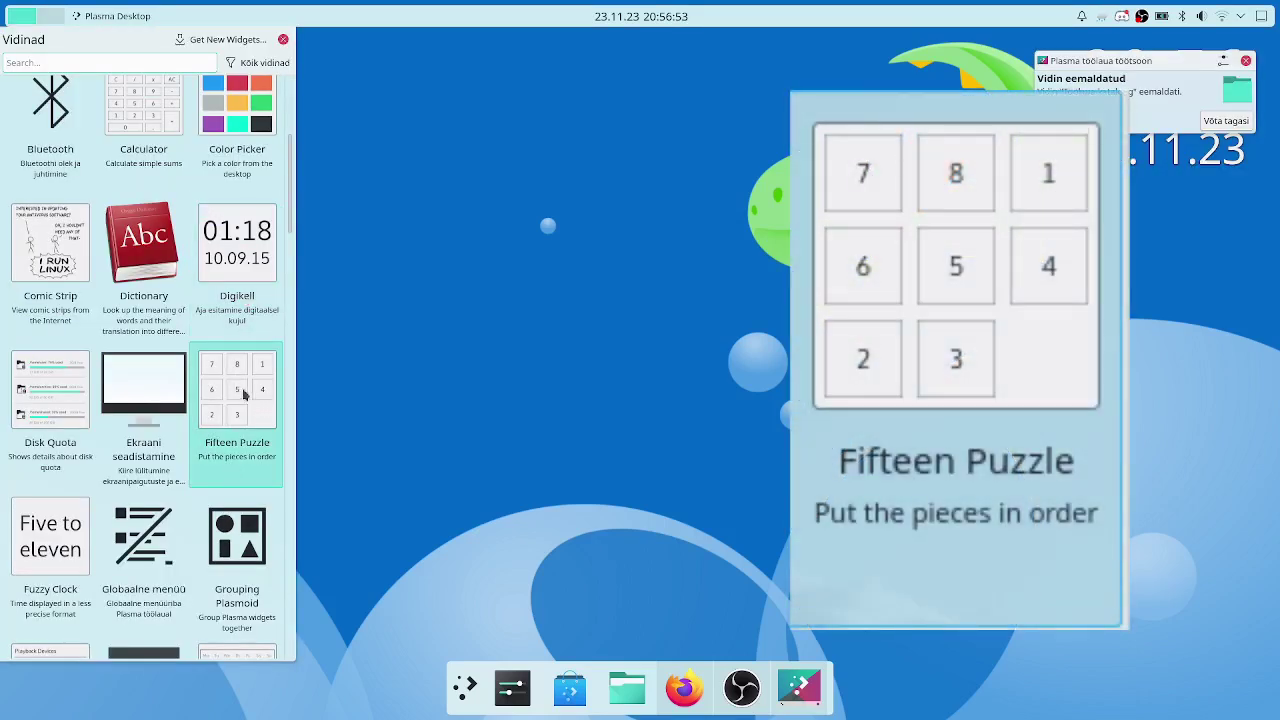
pyautogui.doubleClick(248, 395)
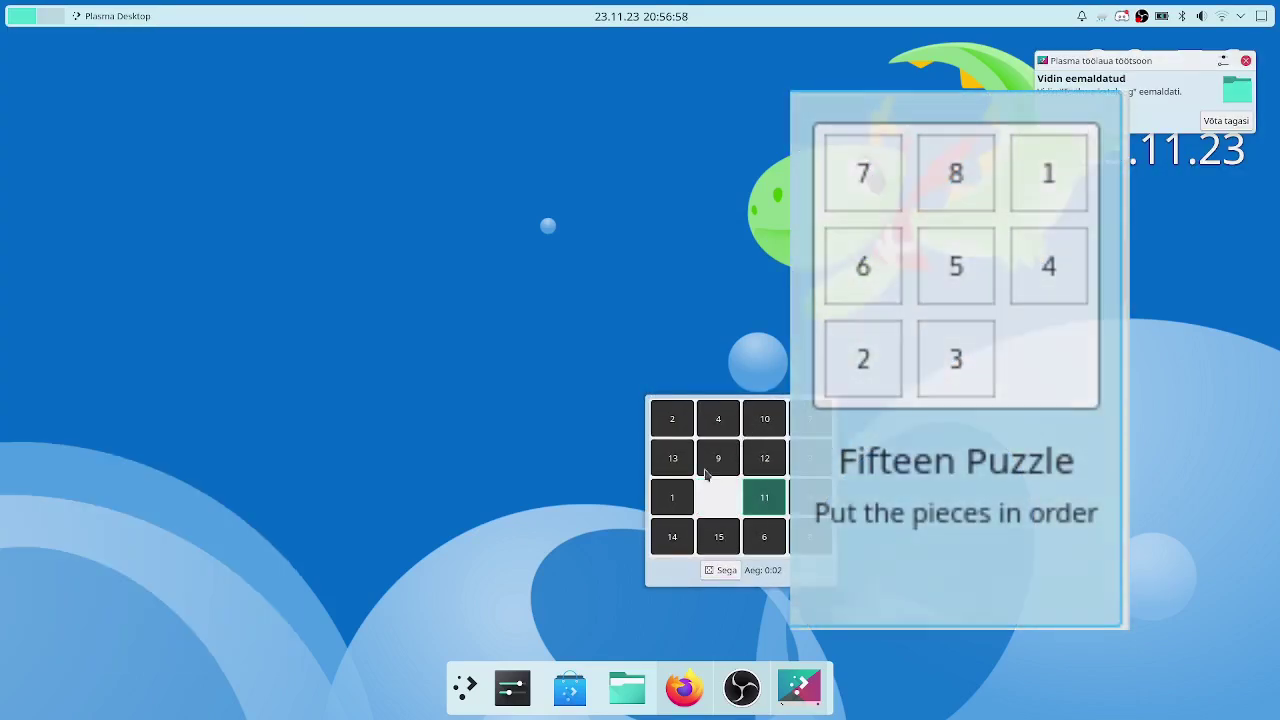
pyautogui.click(704, 466)
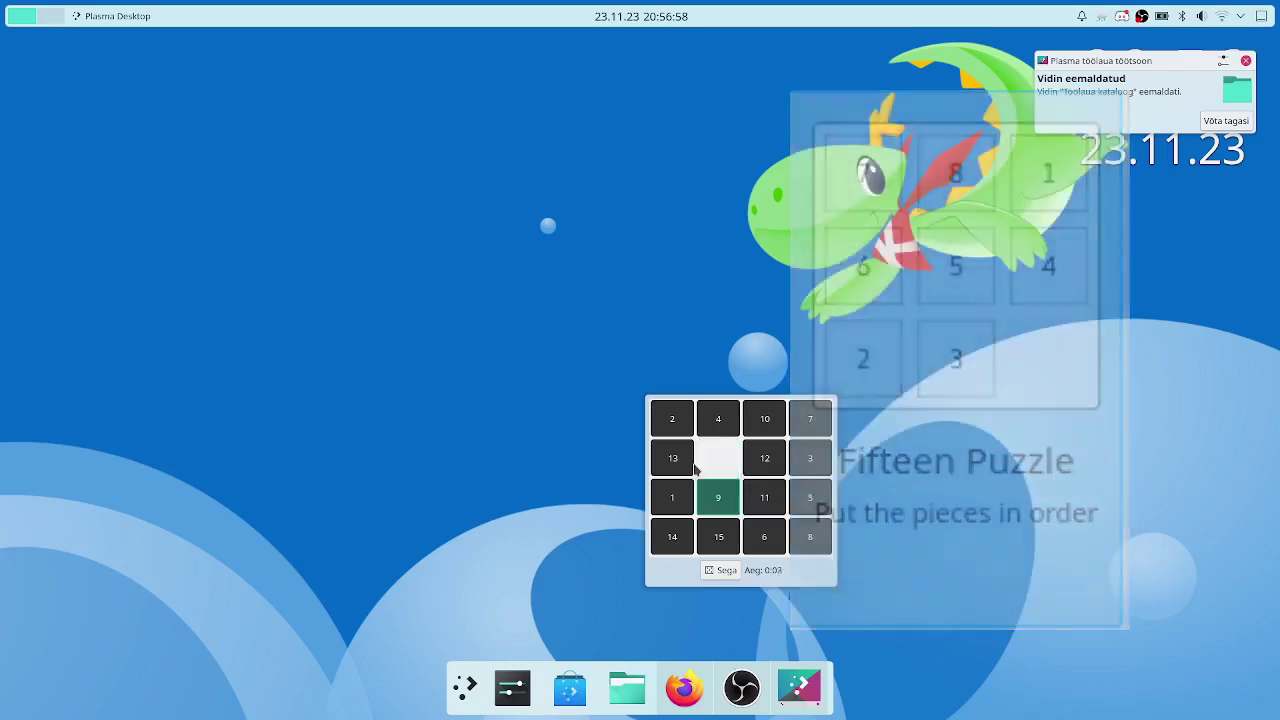
pyautogui.click(683, 459)
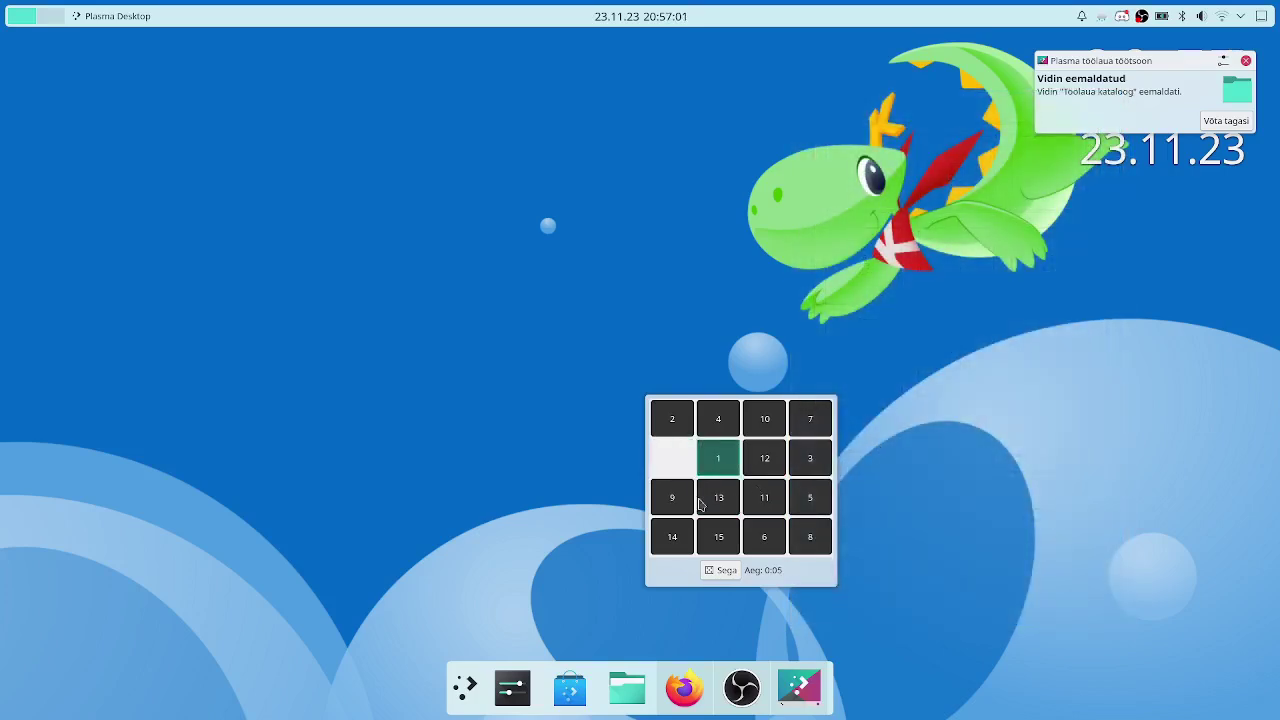
pyautogui.click(680, 498)
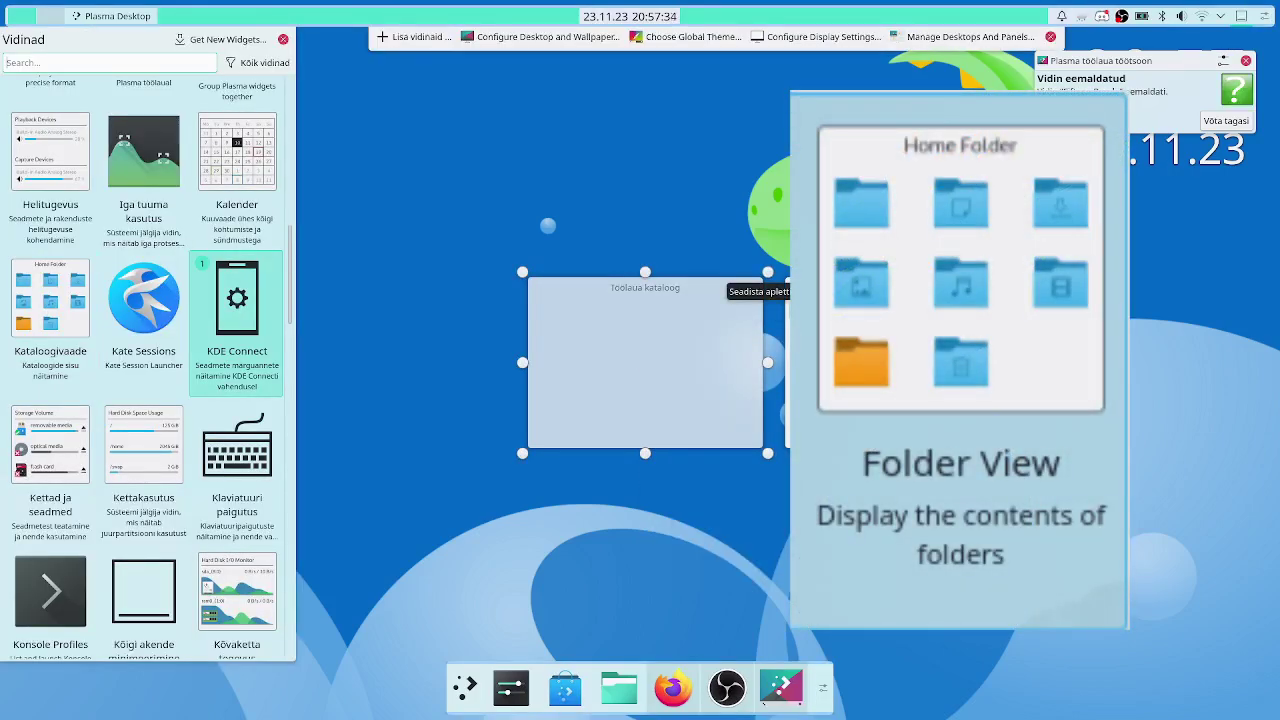
# Configure the Folder View widget to show the Kodu folder and place it, enlarged, in the desktop's upper-left corner
pyautogui.click(776, 288)
pyautogui.click(614, 289)
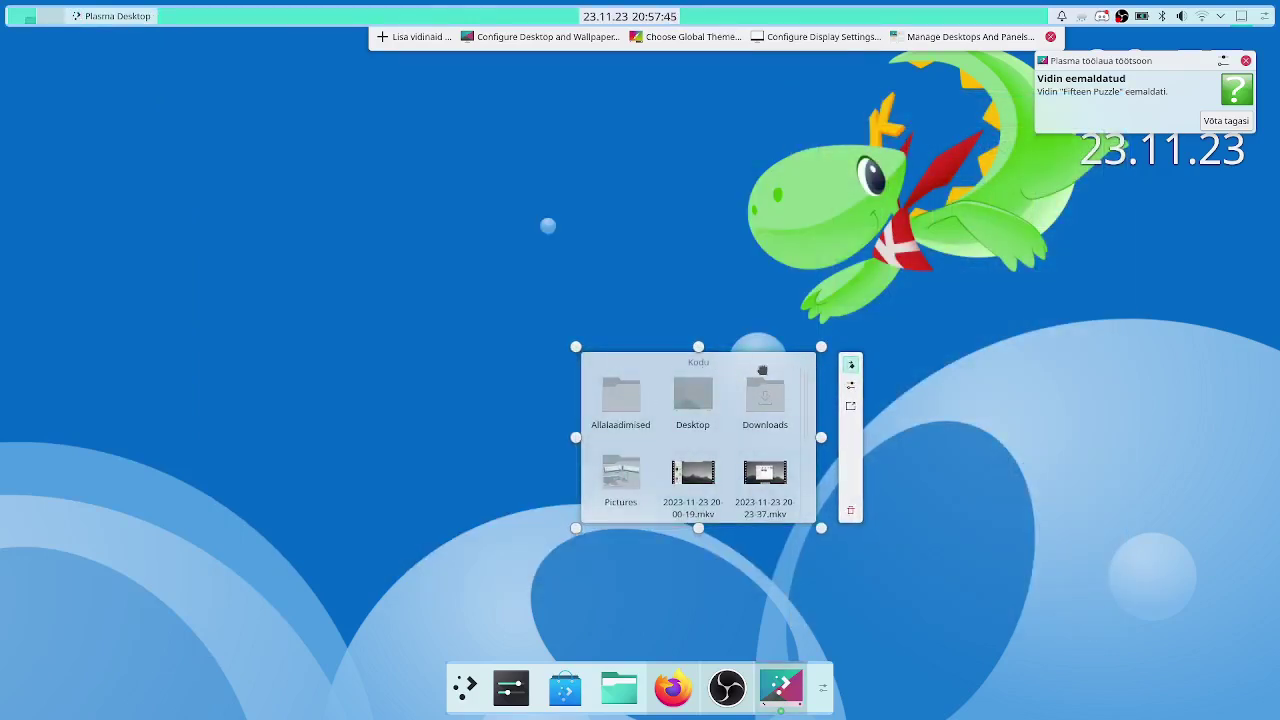
pyautogui.moveTo(762, 370); pyautogui.dragTo(218, 82)
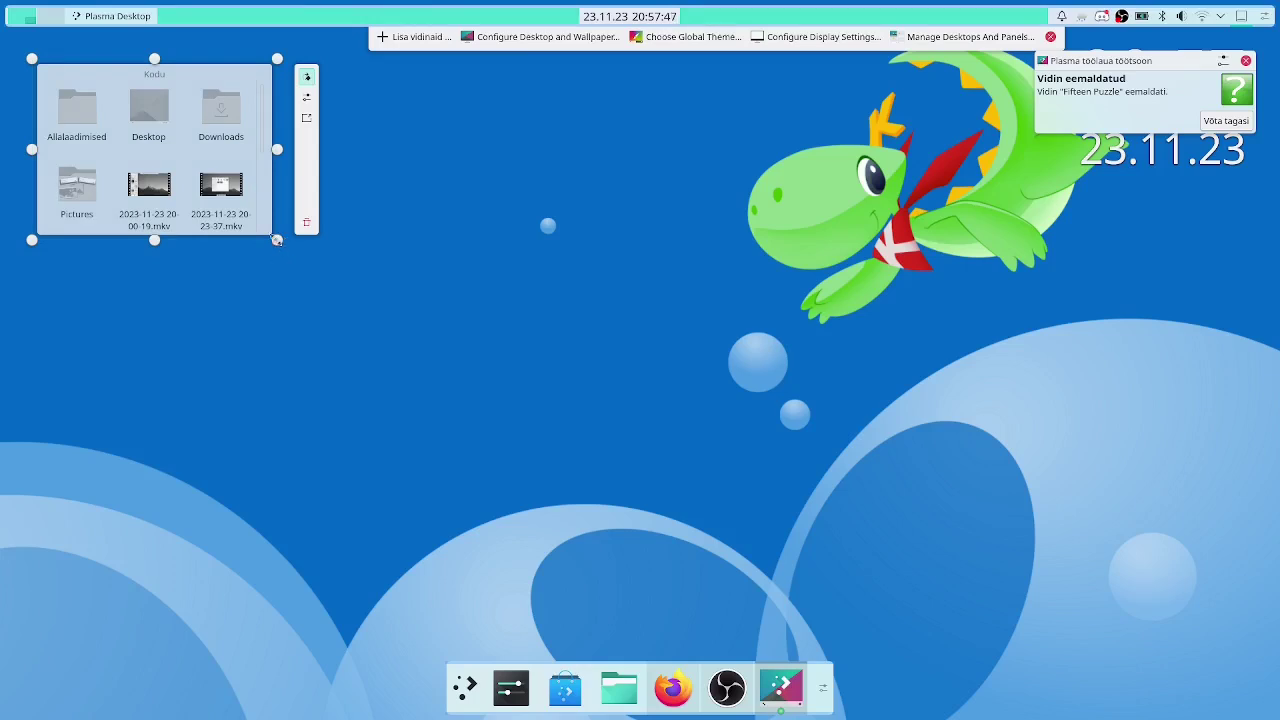
pyautogui.moveTo(277, 241); pyautogui.dragTo(574, 354)
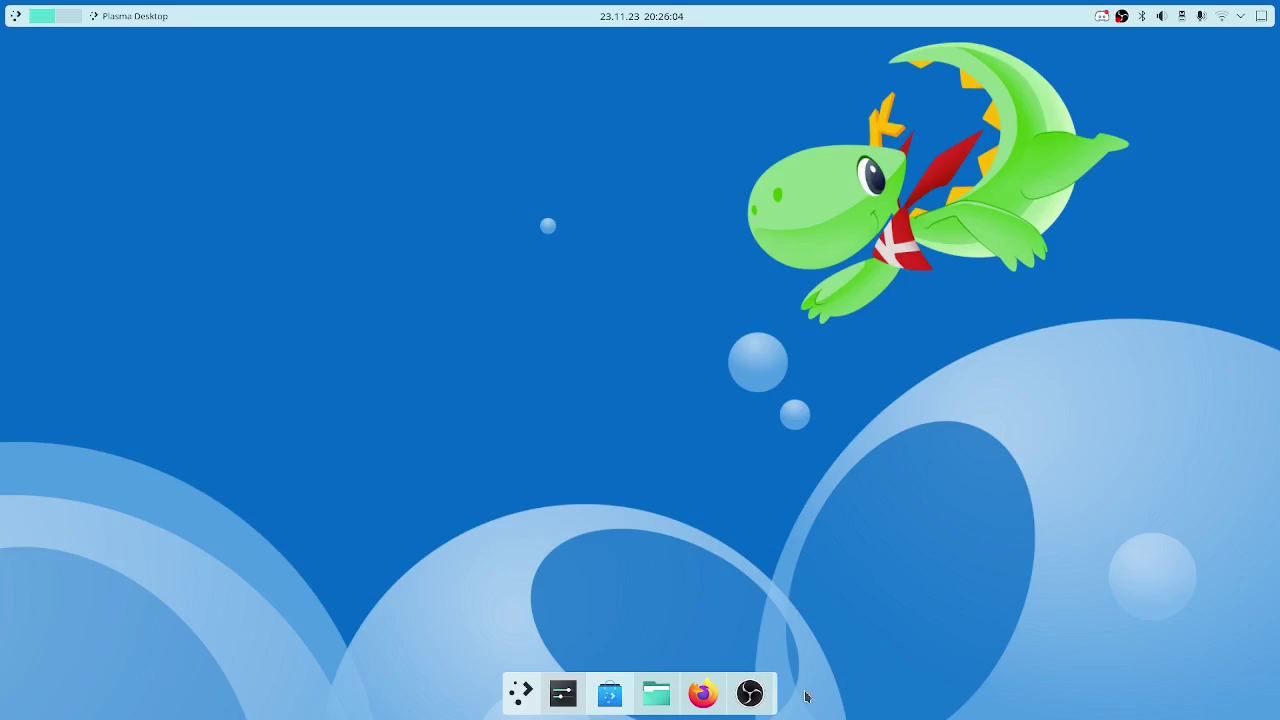
# Bring up the OBS Studio window from the dock
pyautogui.click(769, 703)
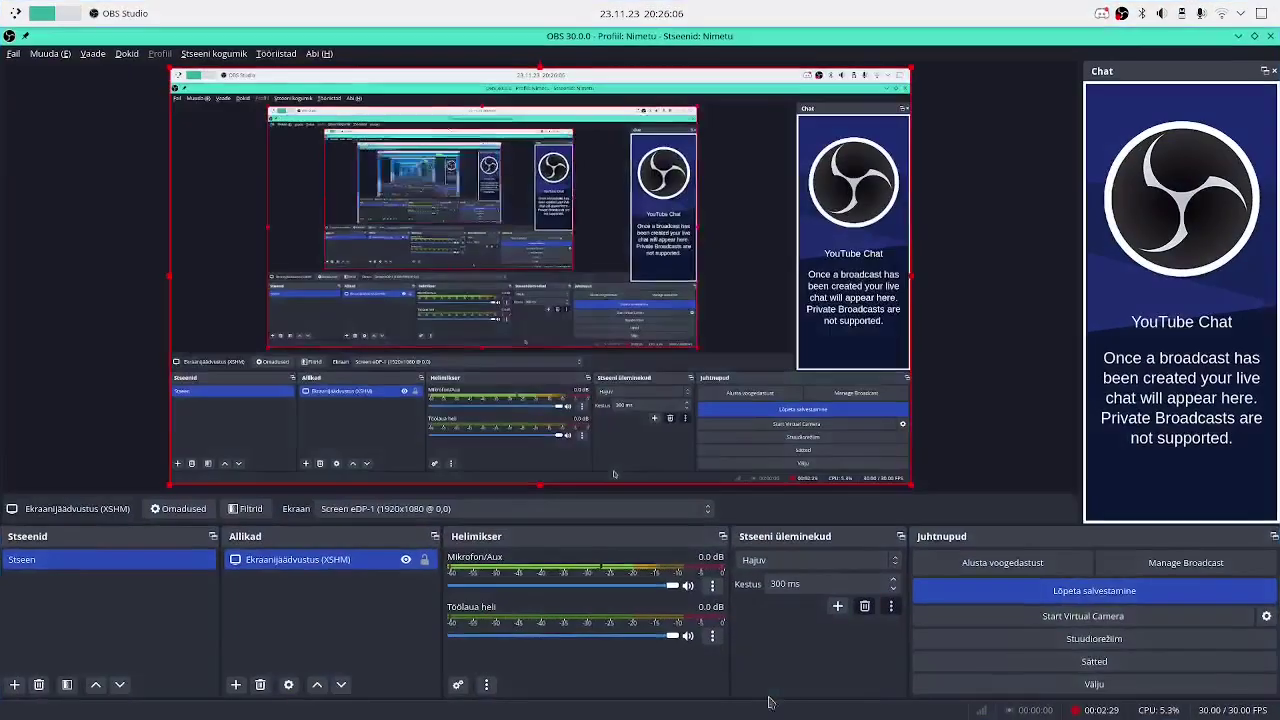